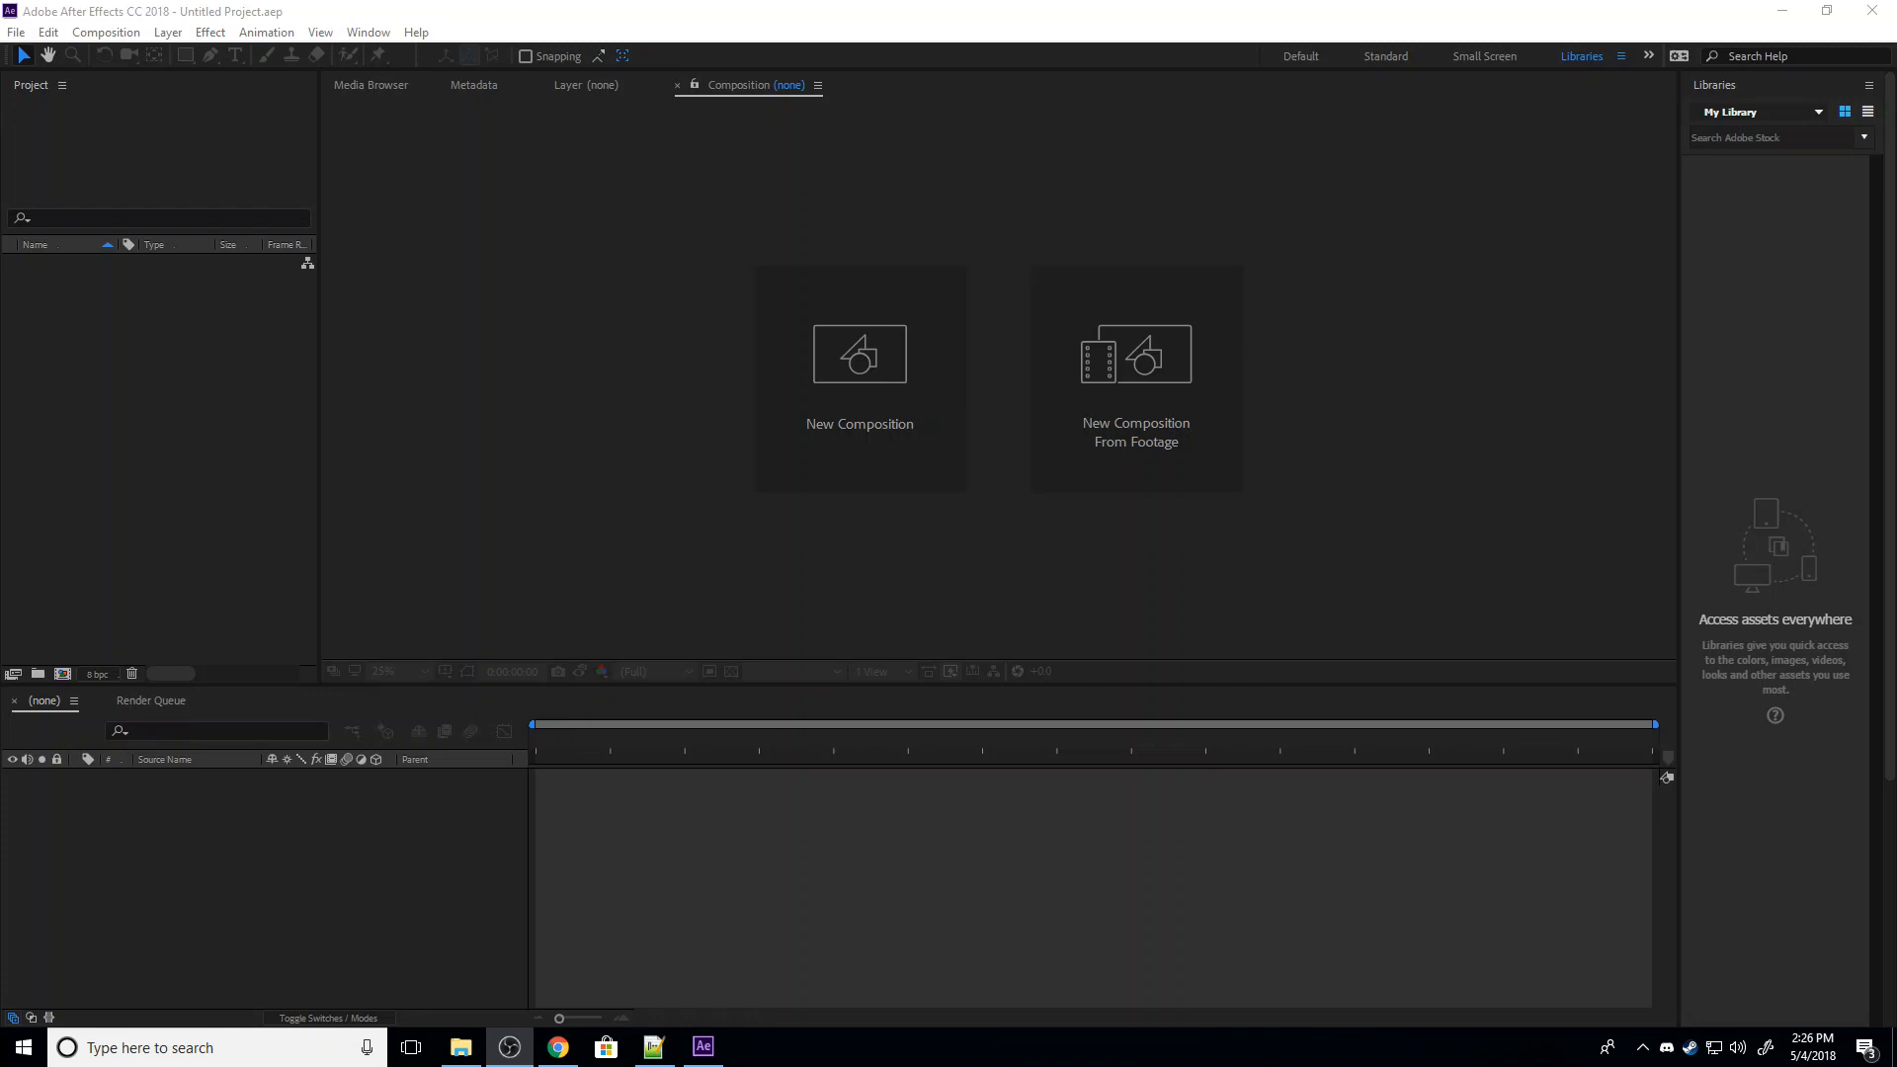
Create a composition with the UHD 4K 29.97 preset and a duration of 0;01;30;00, and place the 2.PNG map in its centre.
click(859, 376)
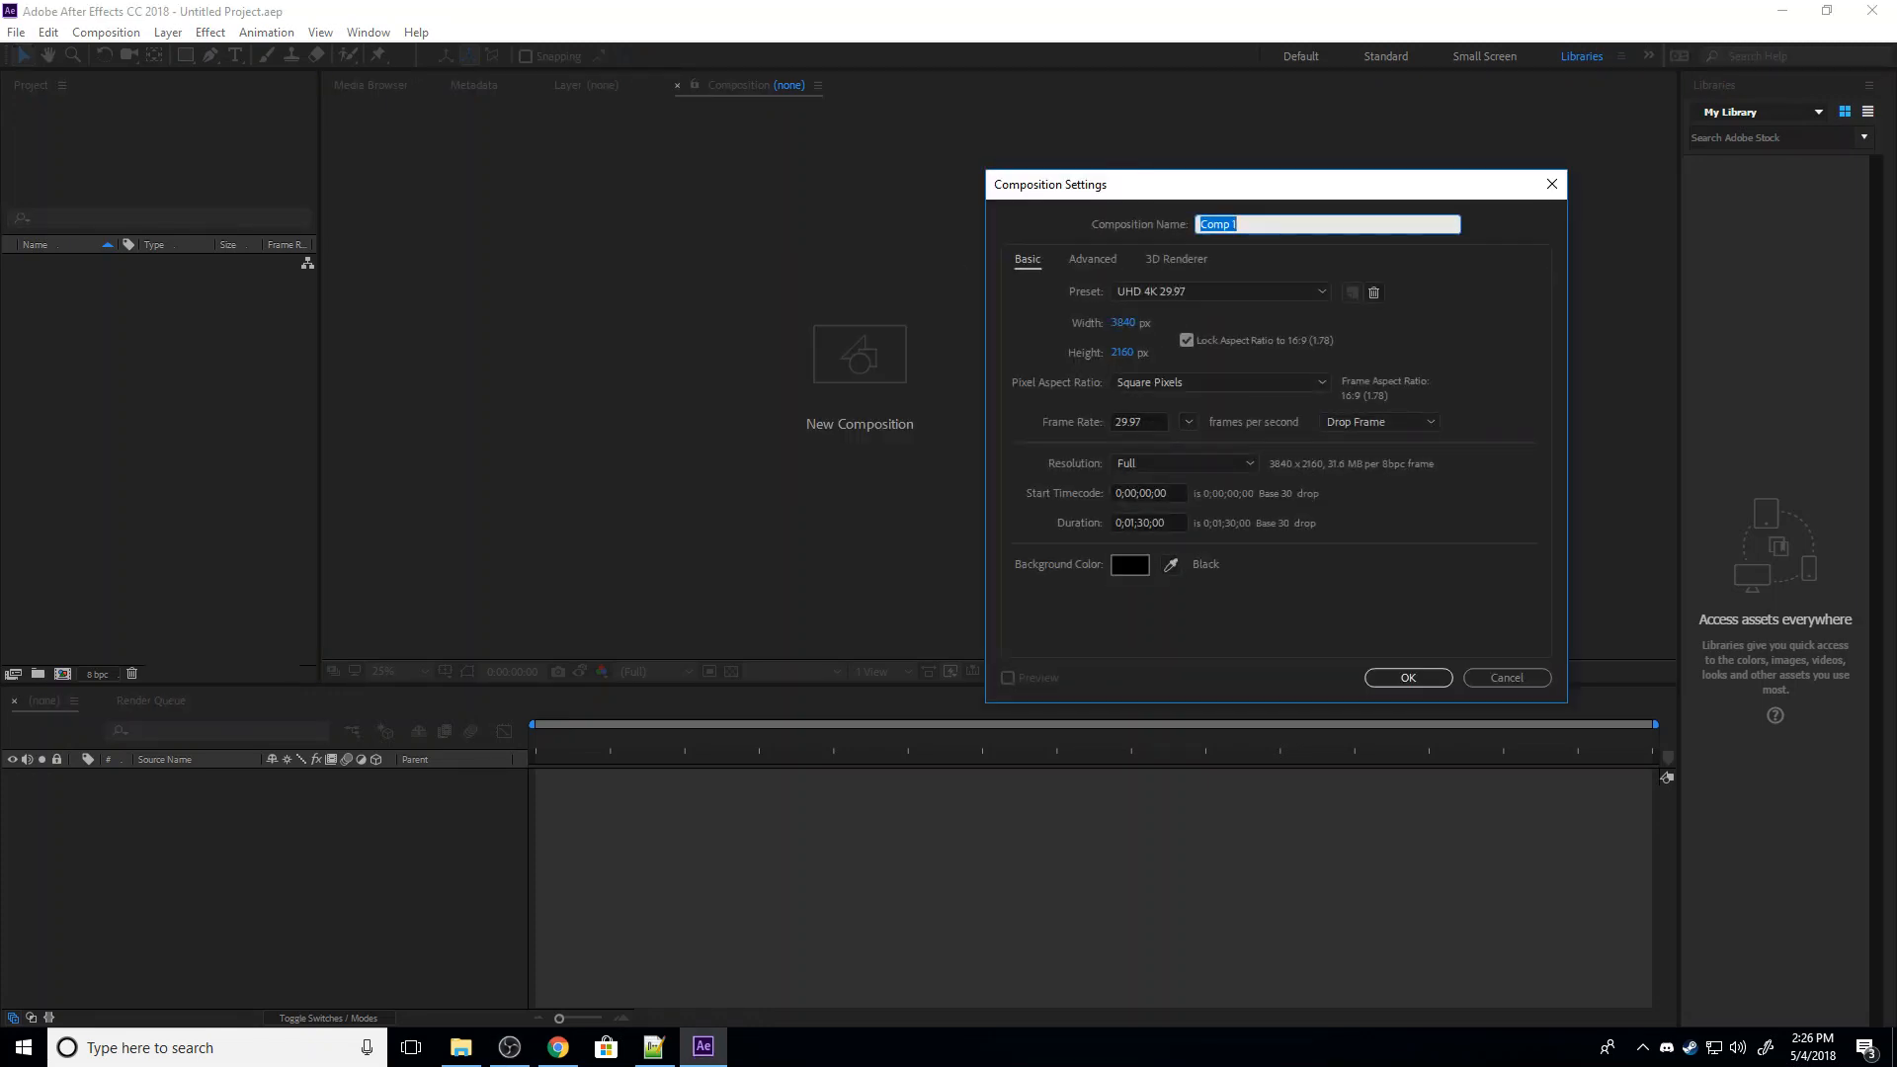
click(1408, 678)
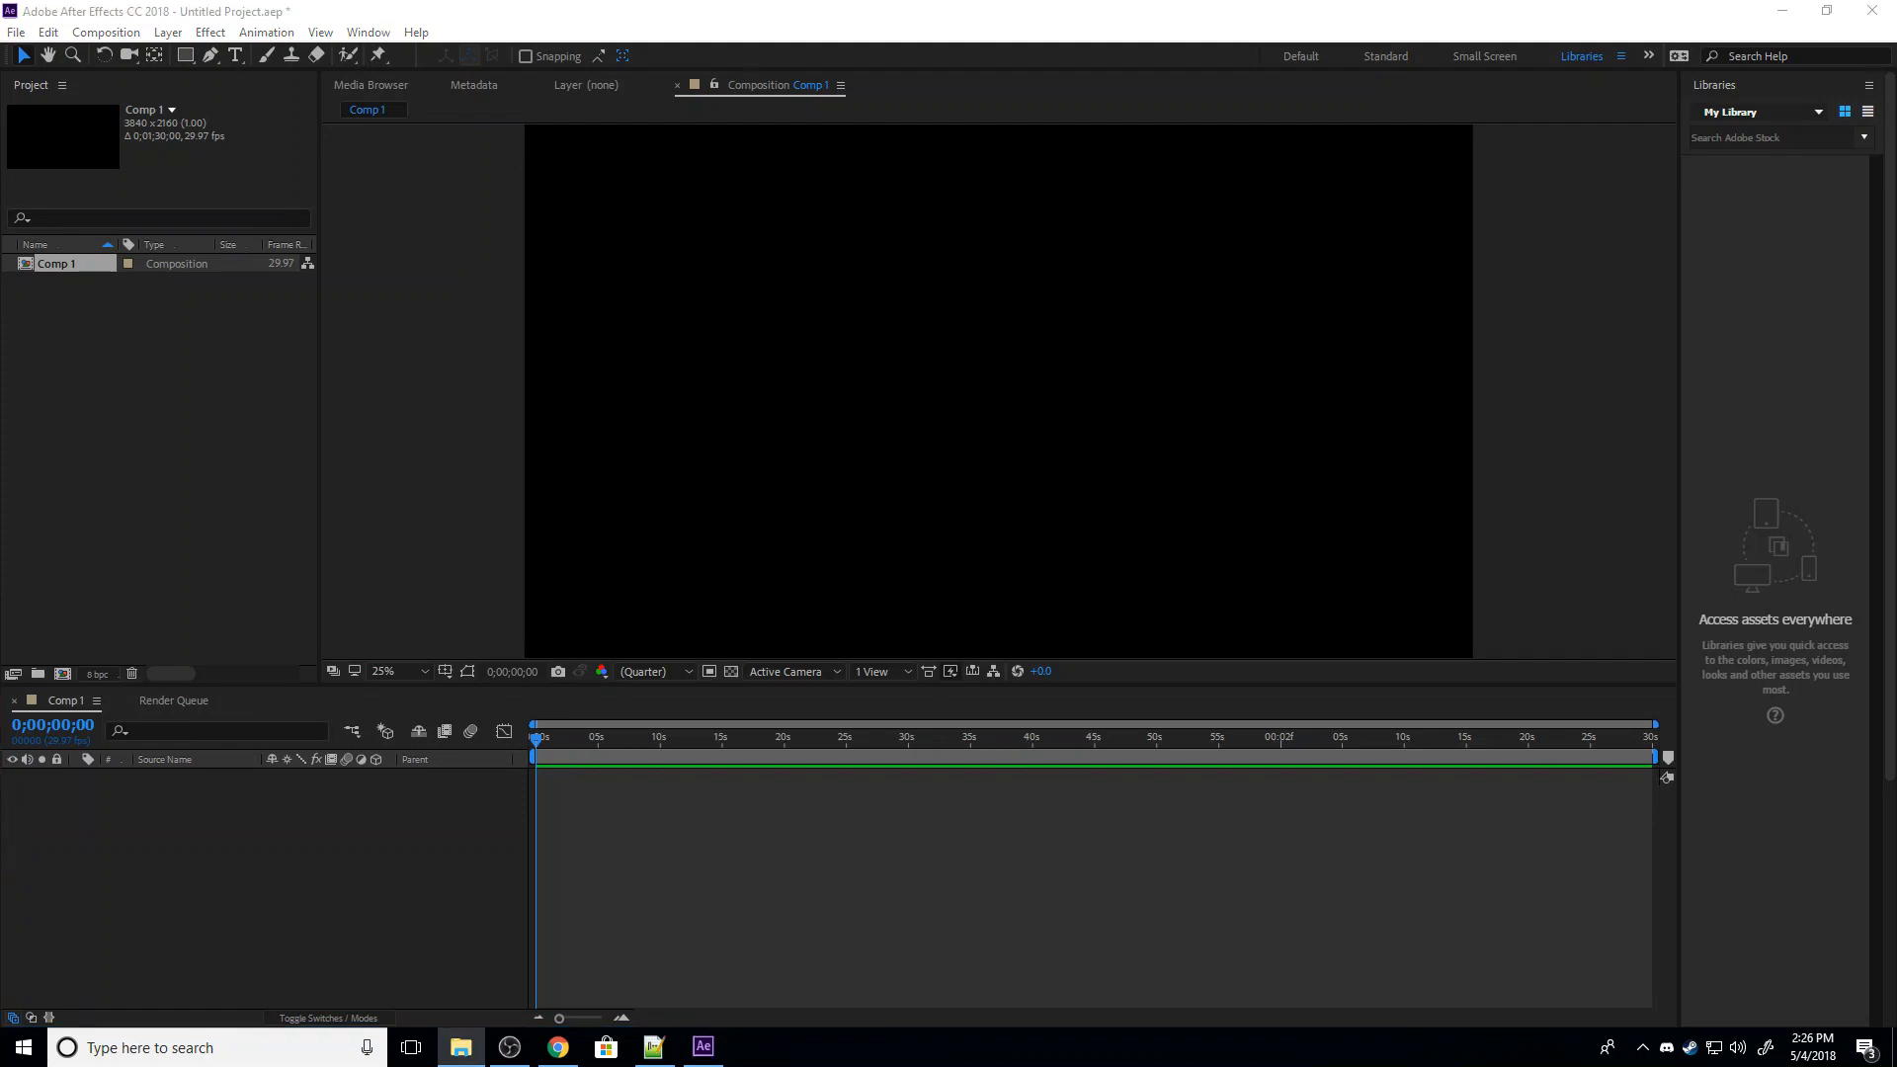
drag(2, 336, 848, 381)
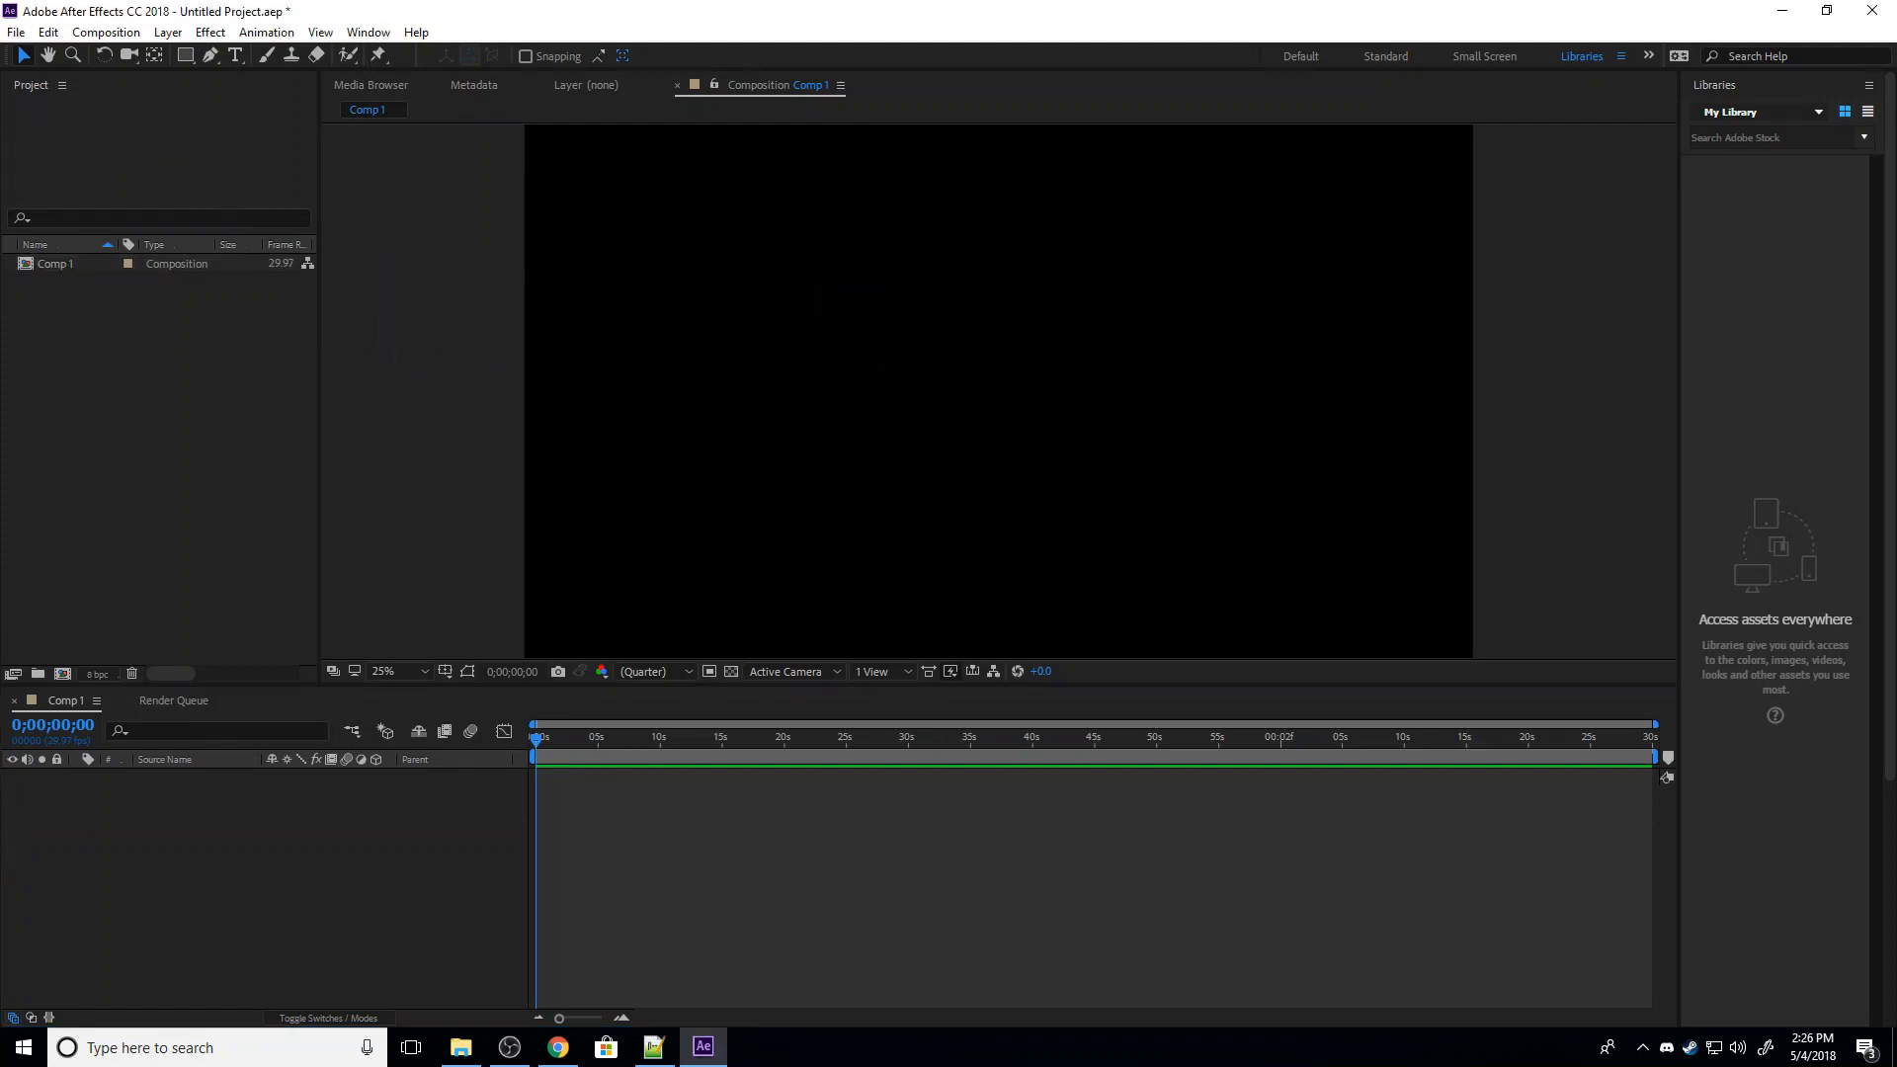
click(751, 395)
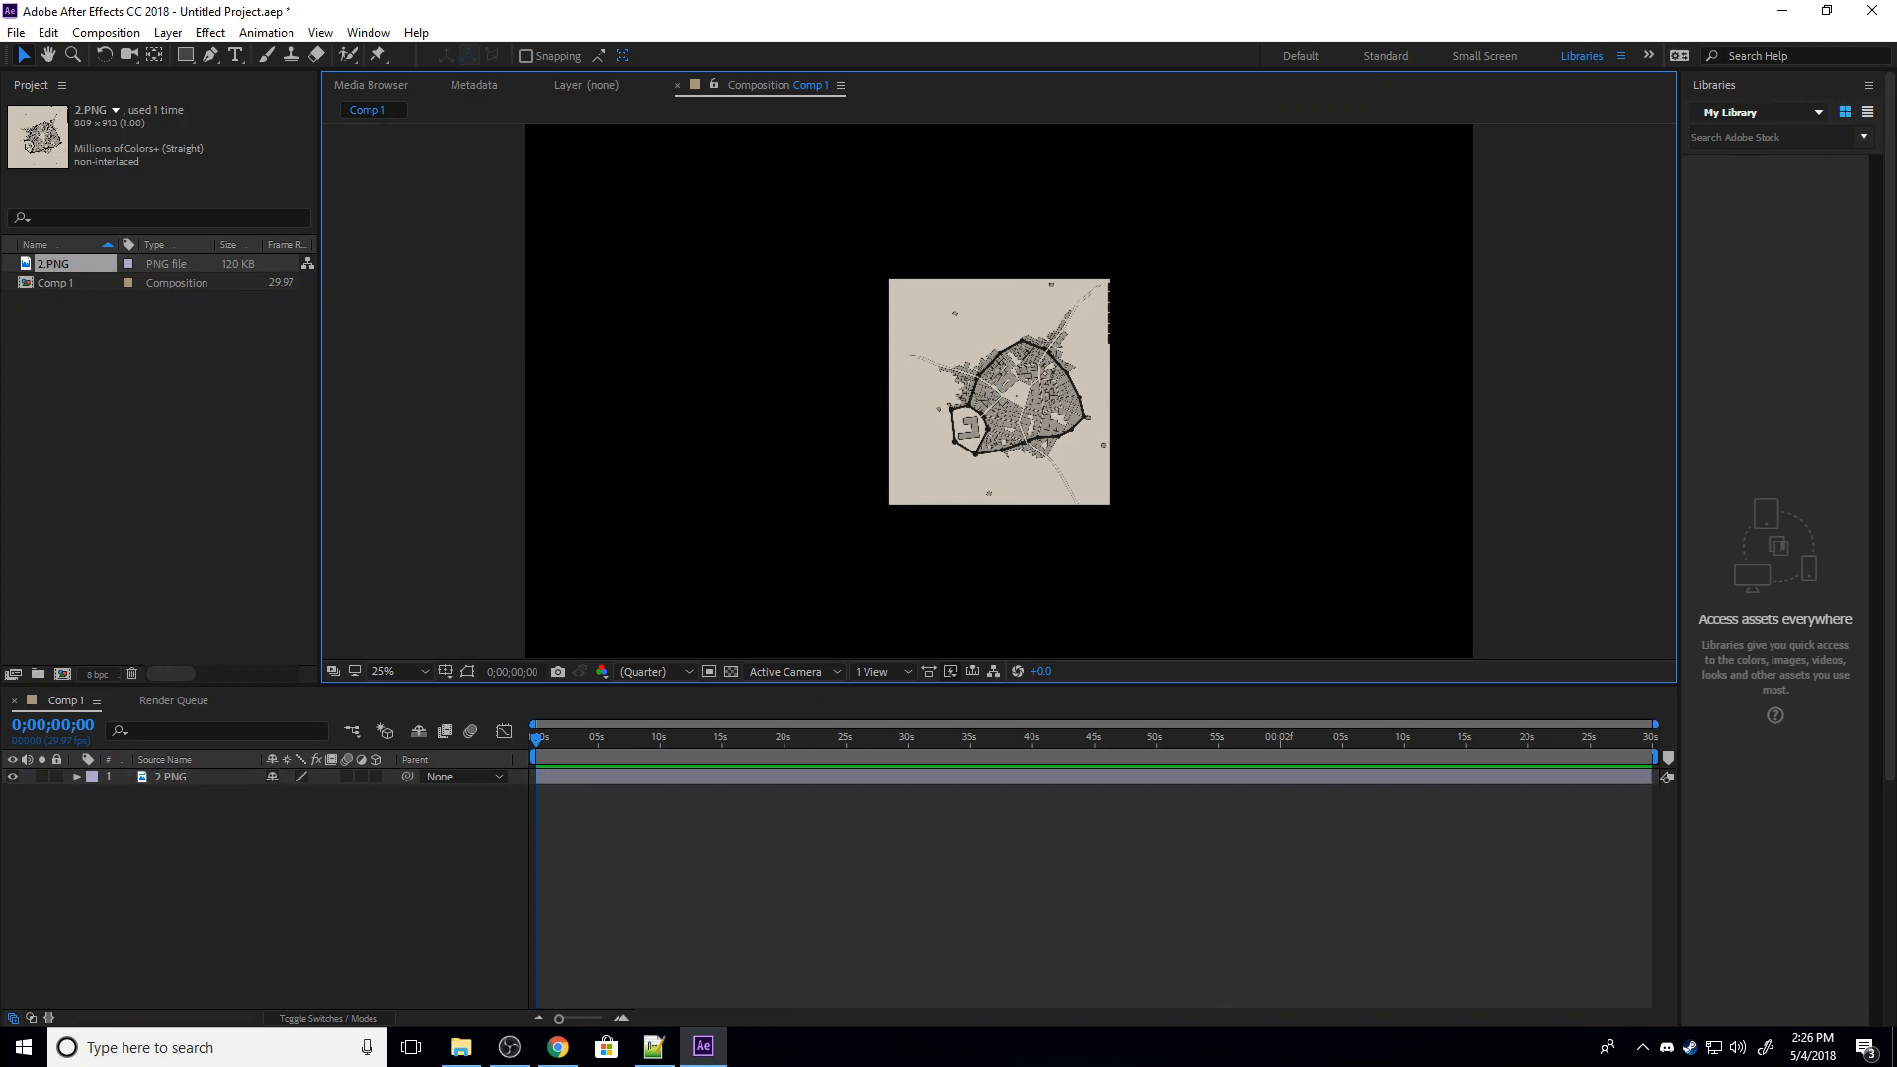
click(509, 1048)
key(alt+Tab)
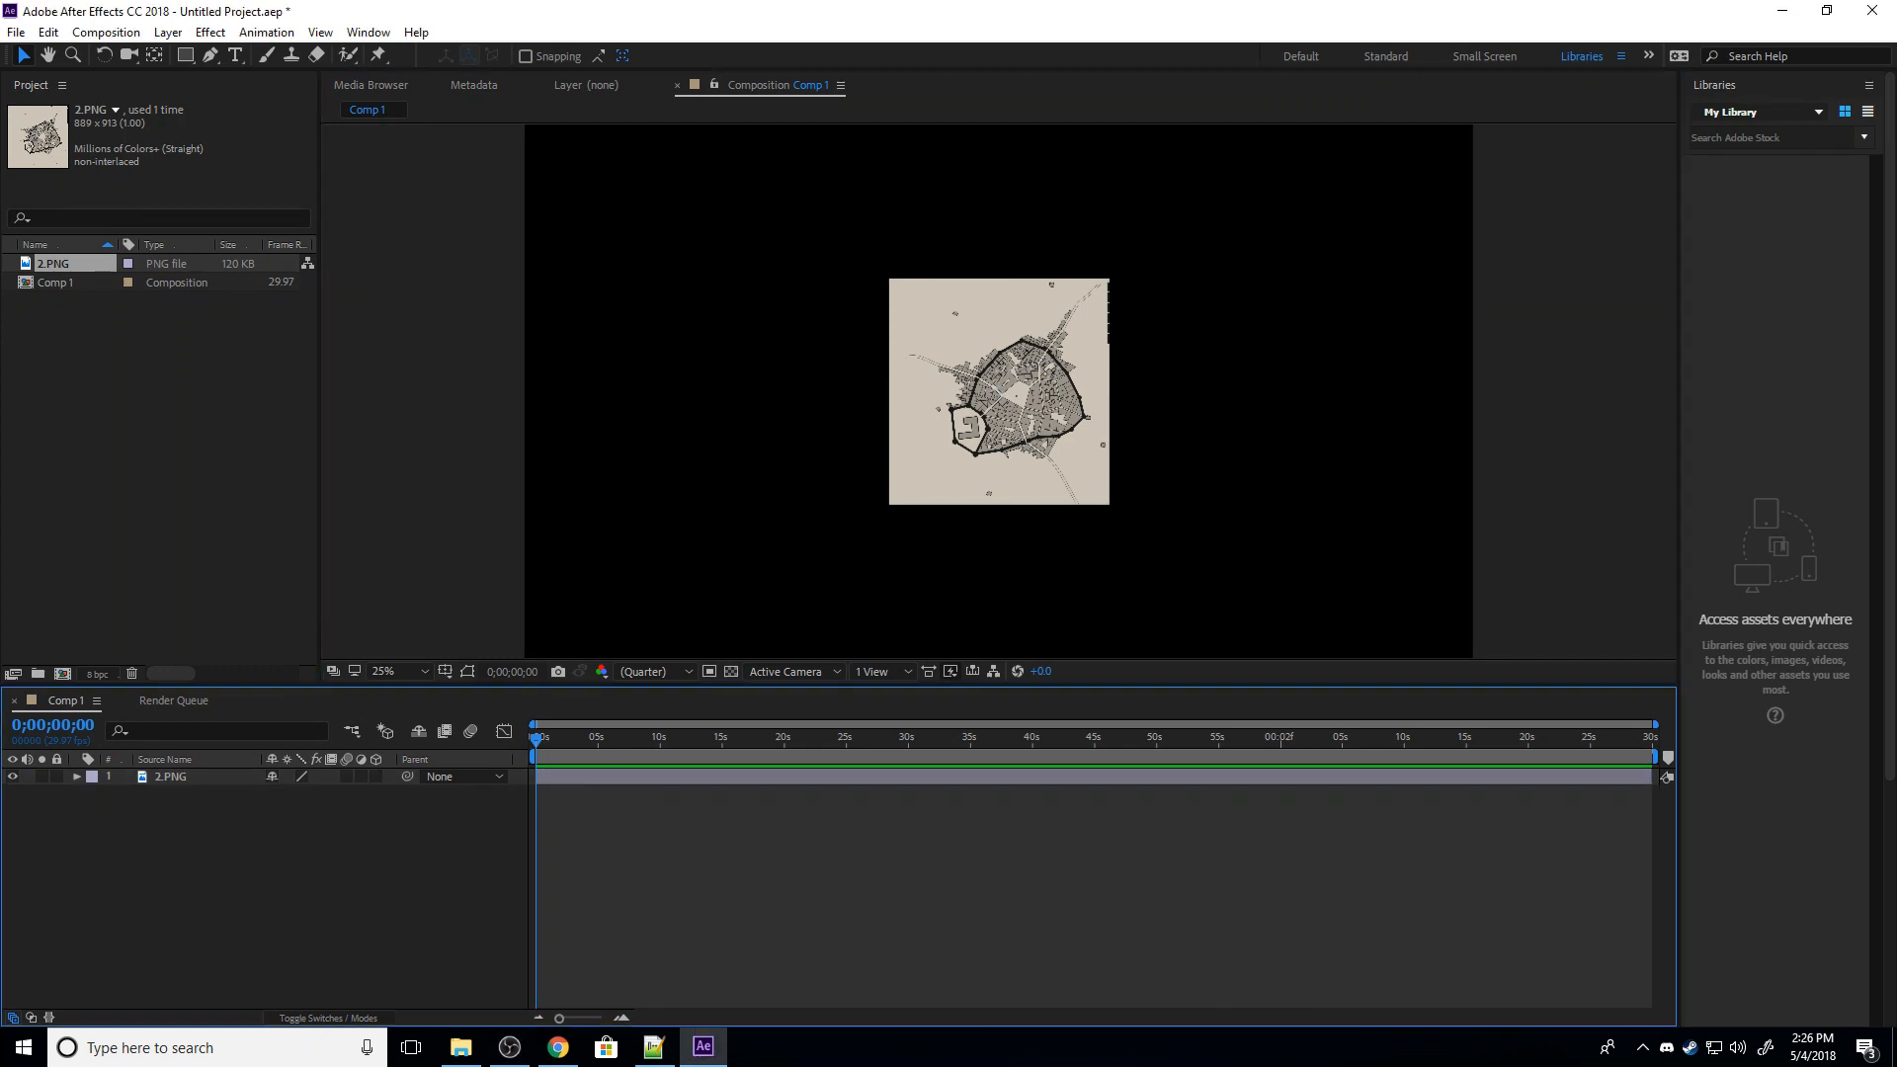
Add a null object and a two-node camera with the default settings to the composition.
right_click(168, 822)
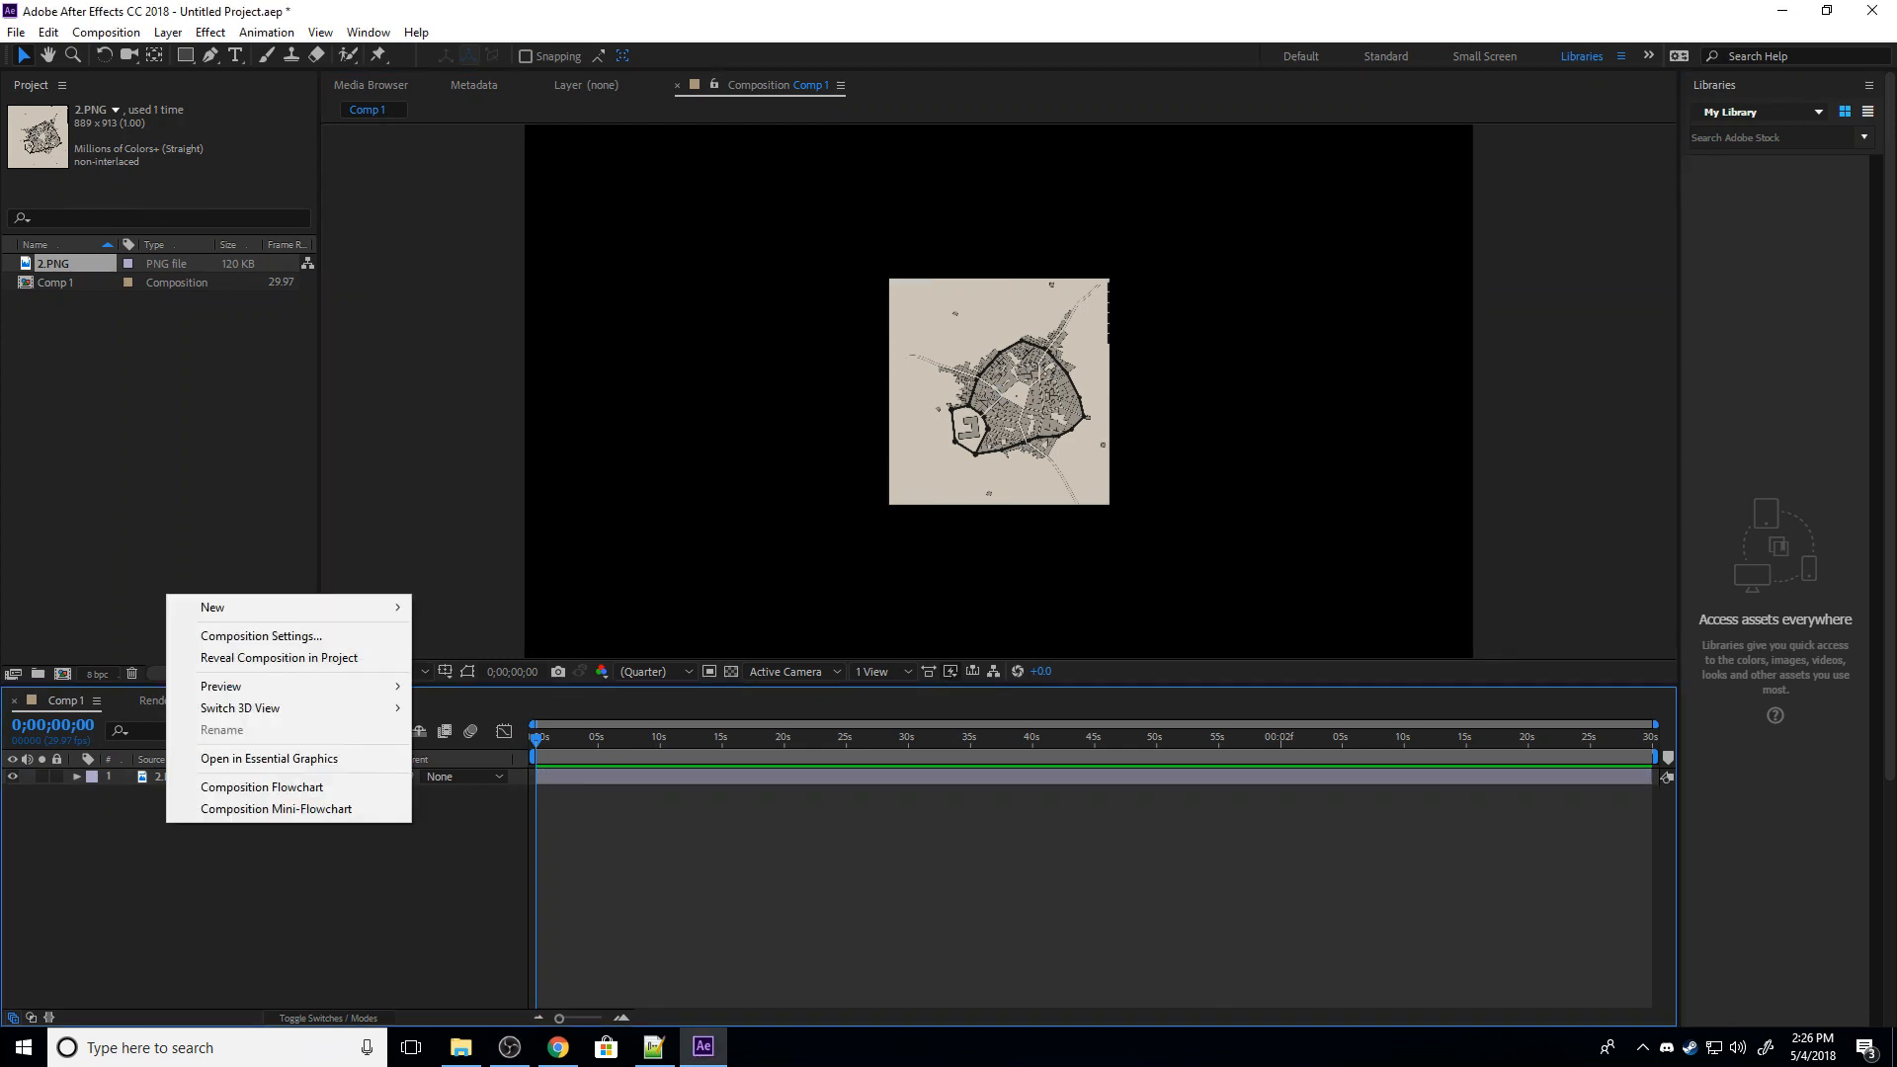
mouse_move(247, 606)
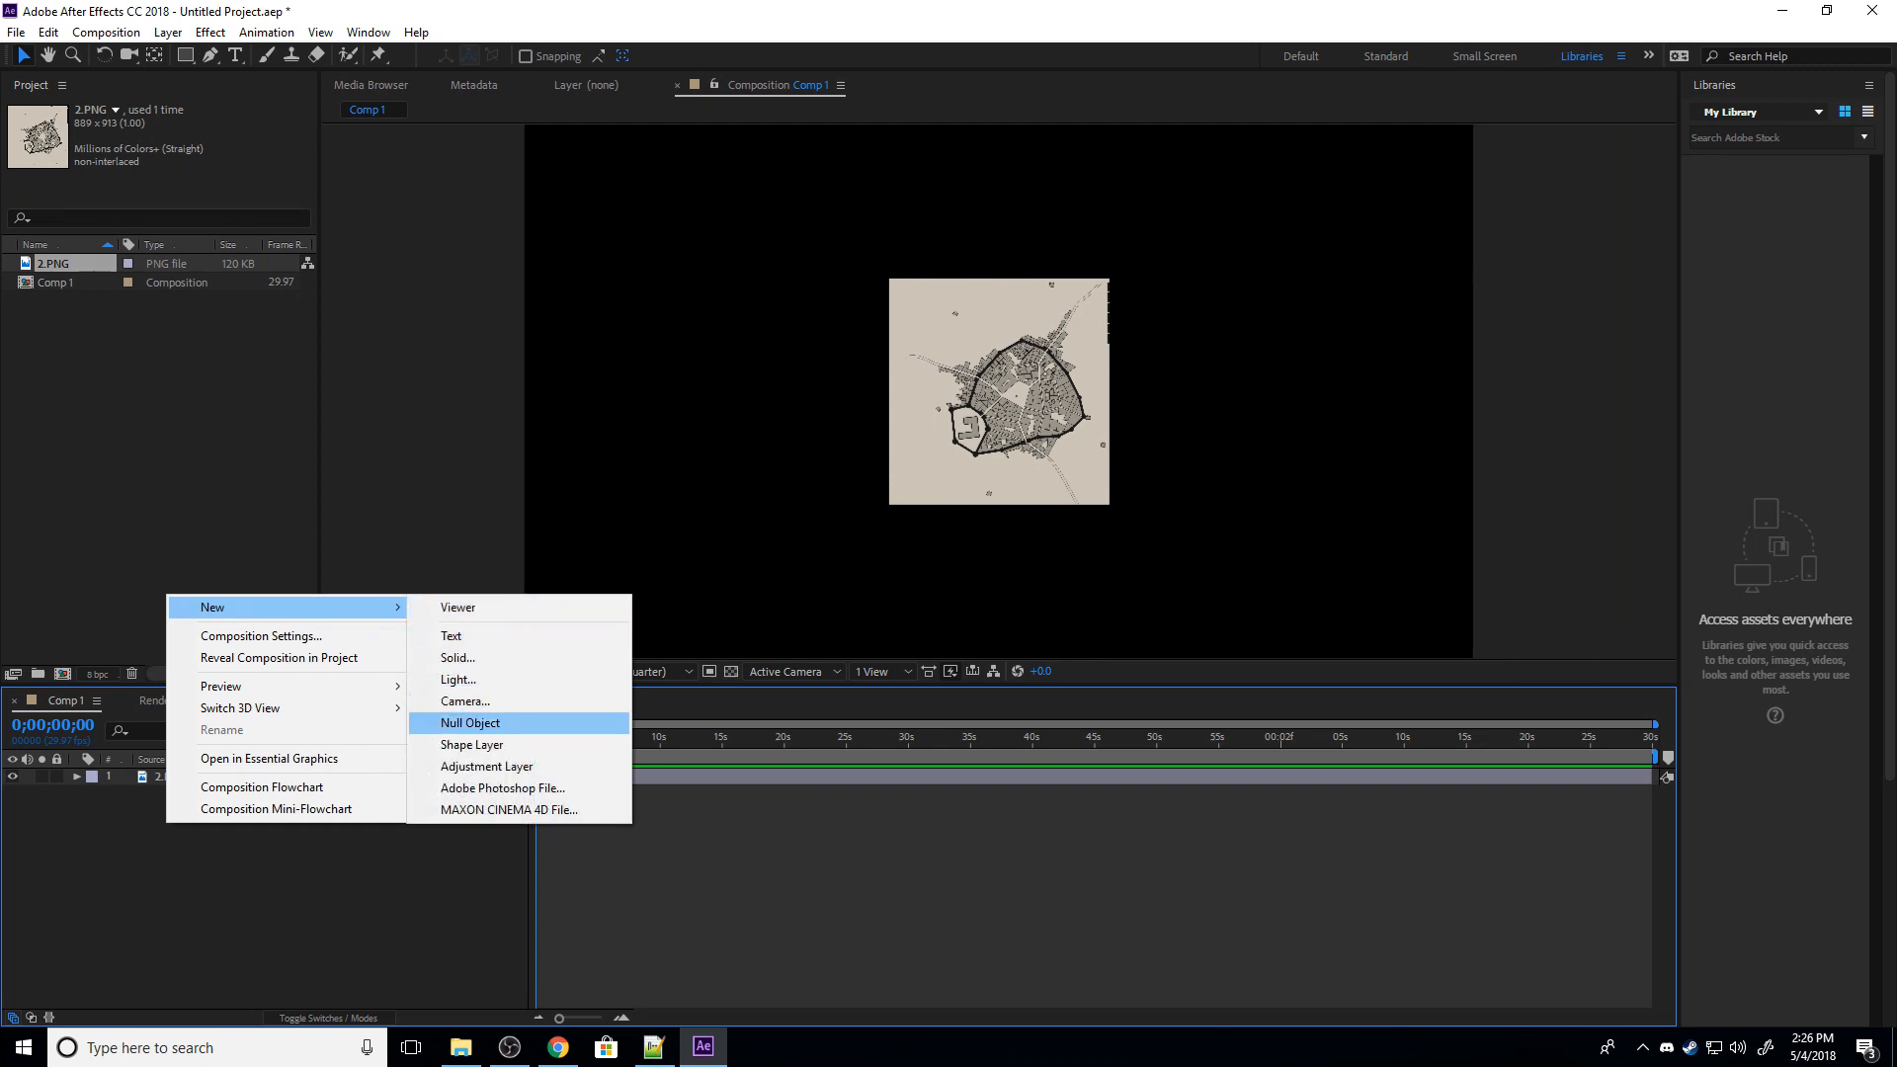
click(471, 722)
right_click(238, 598)
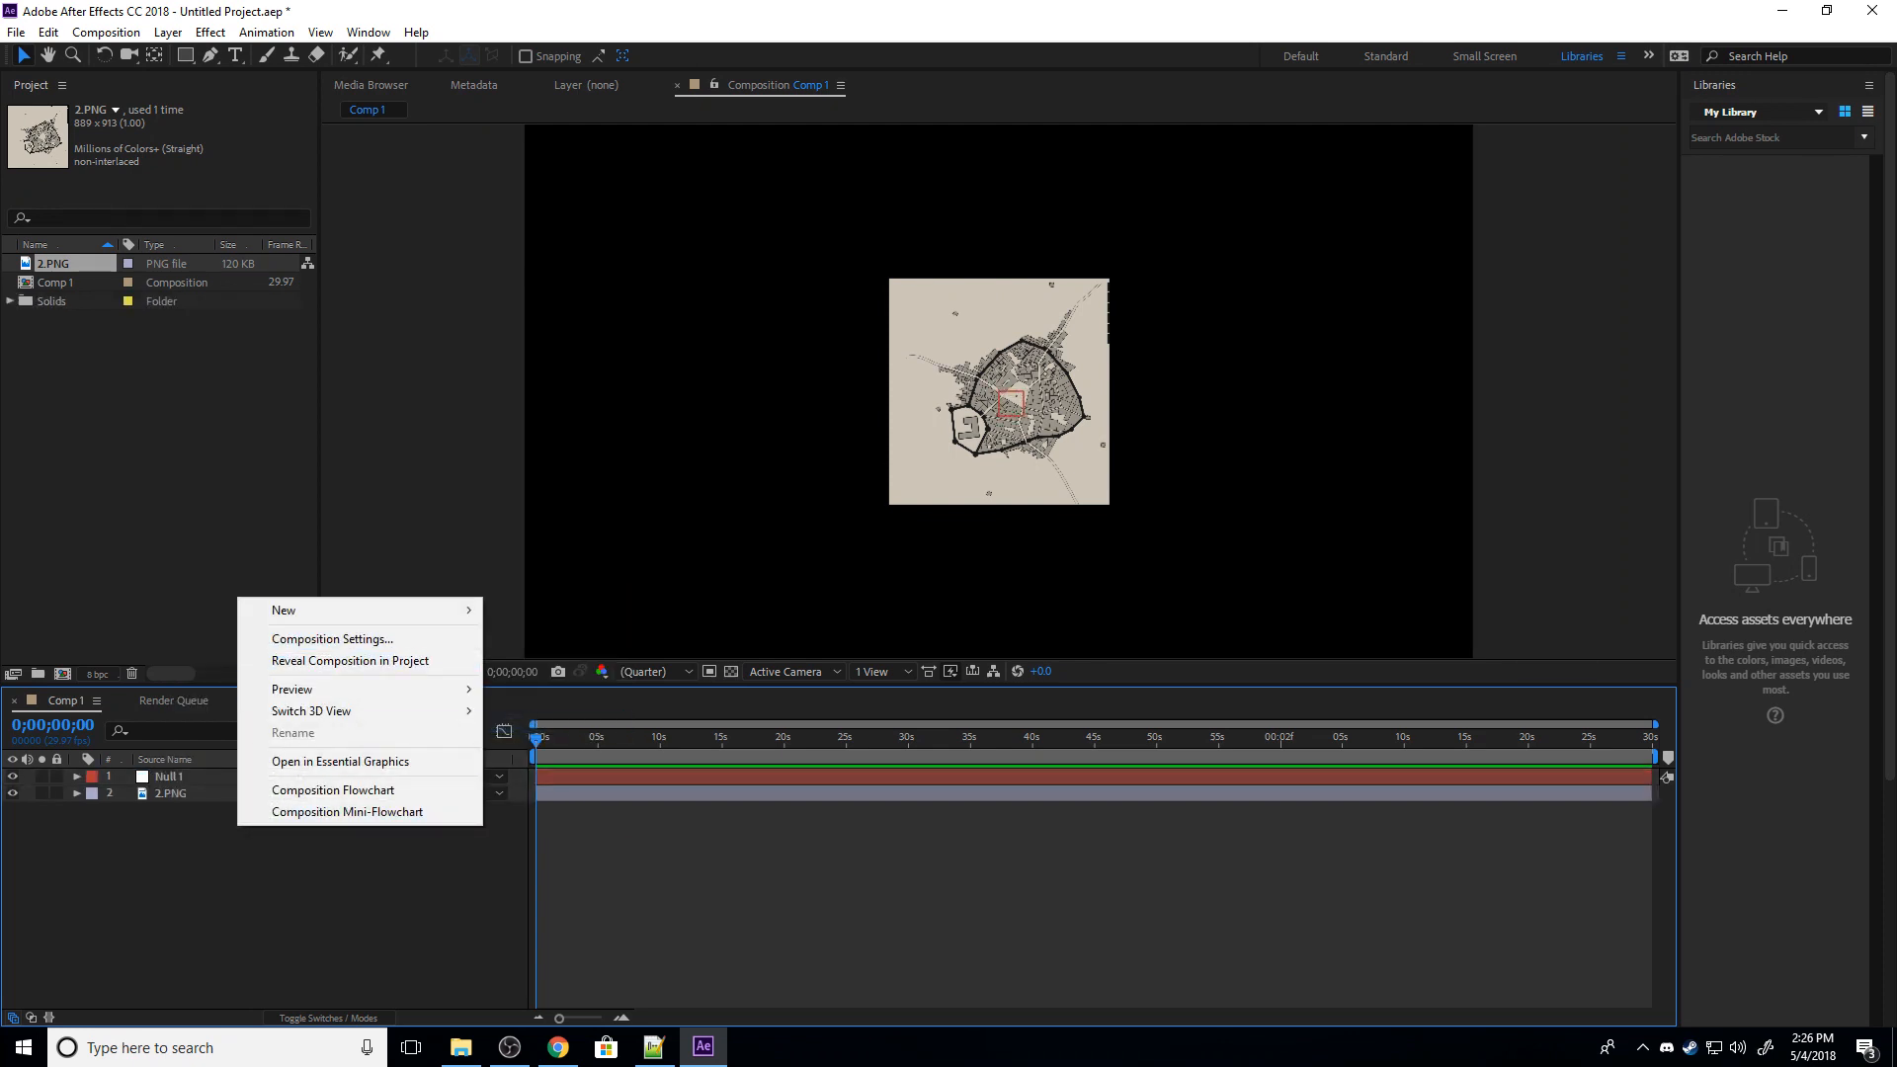
mouse_move(297, 609)
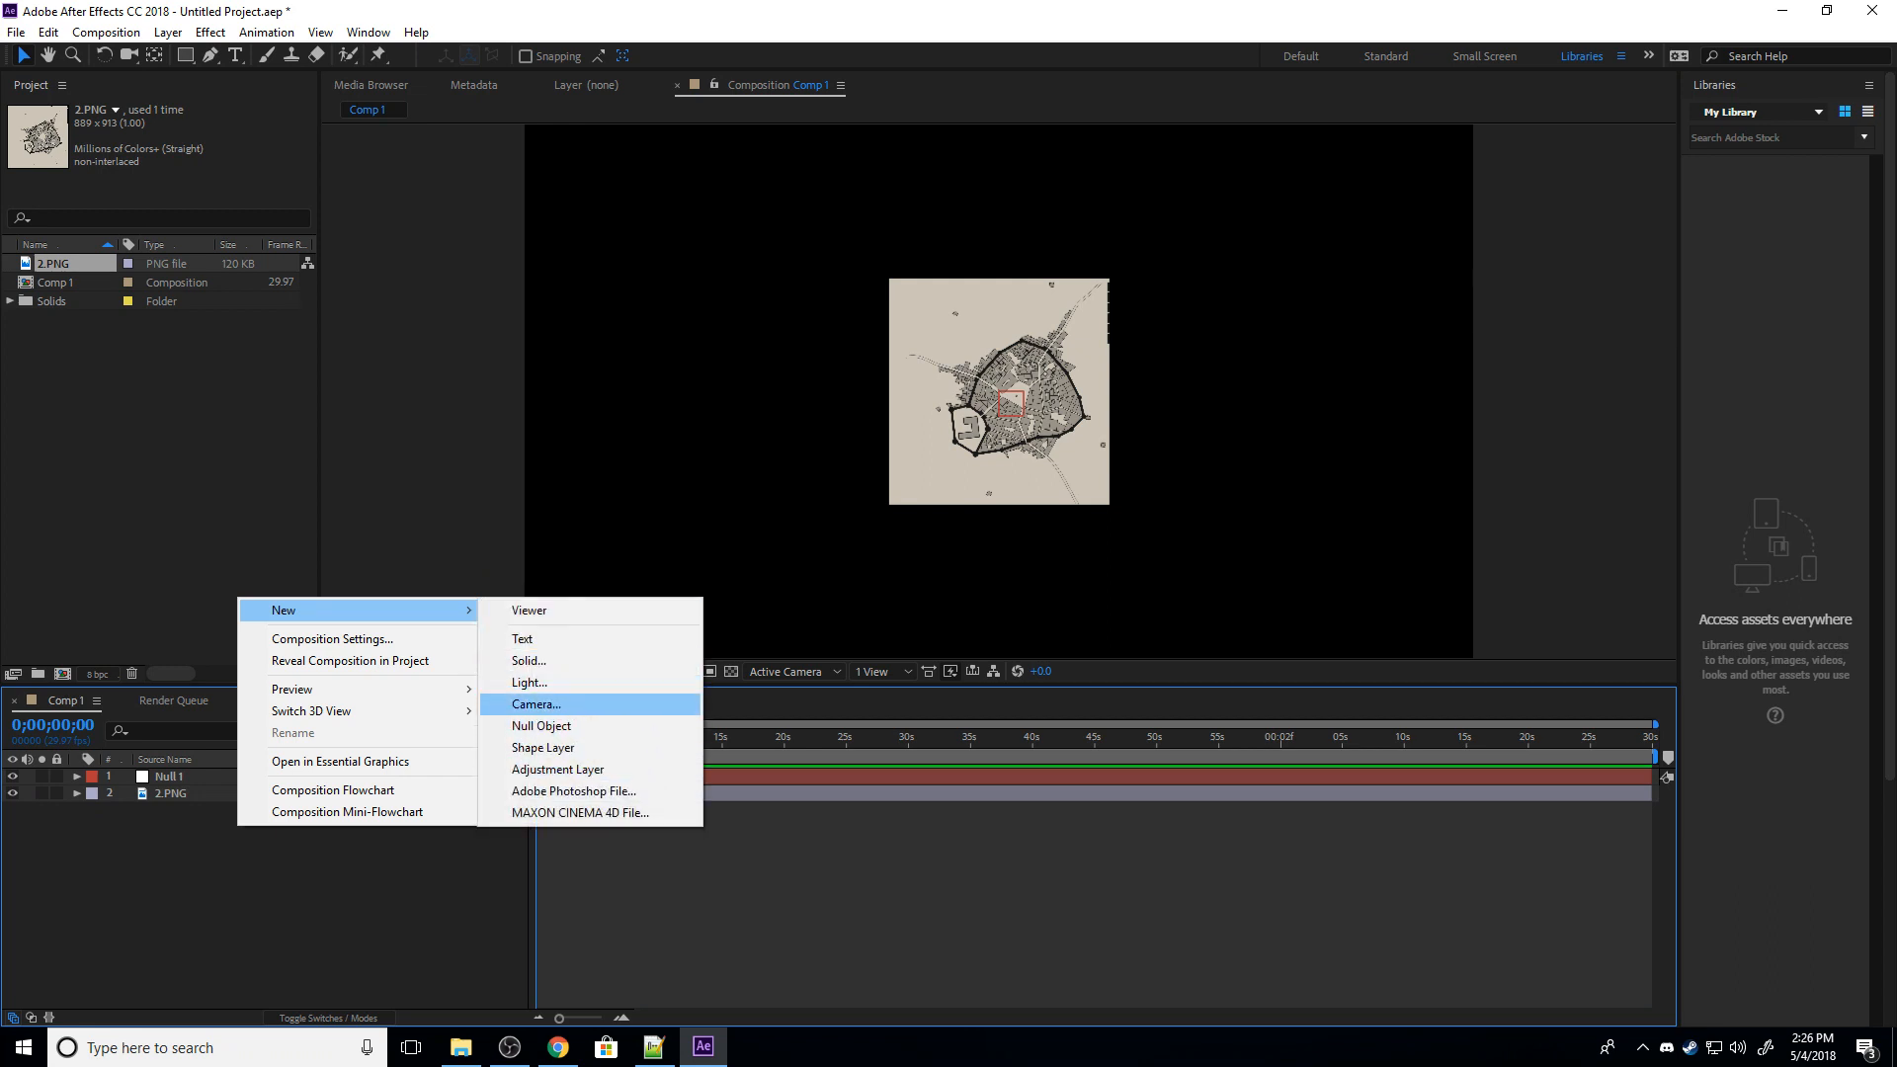
click(535, 703)
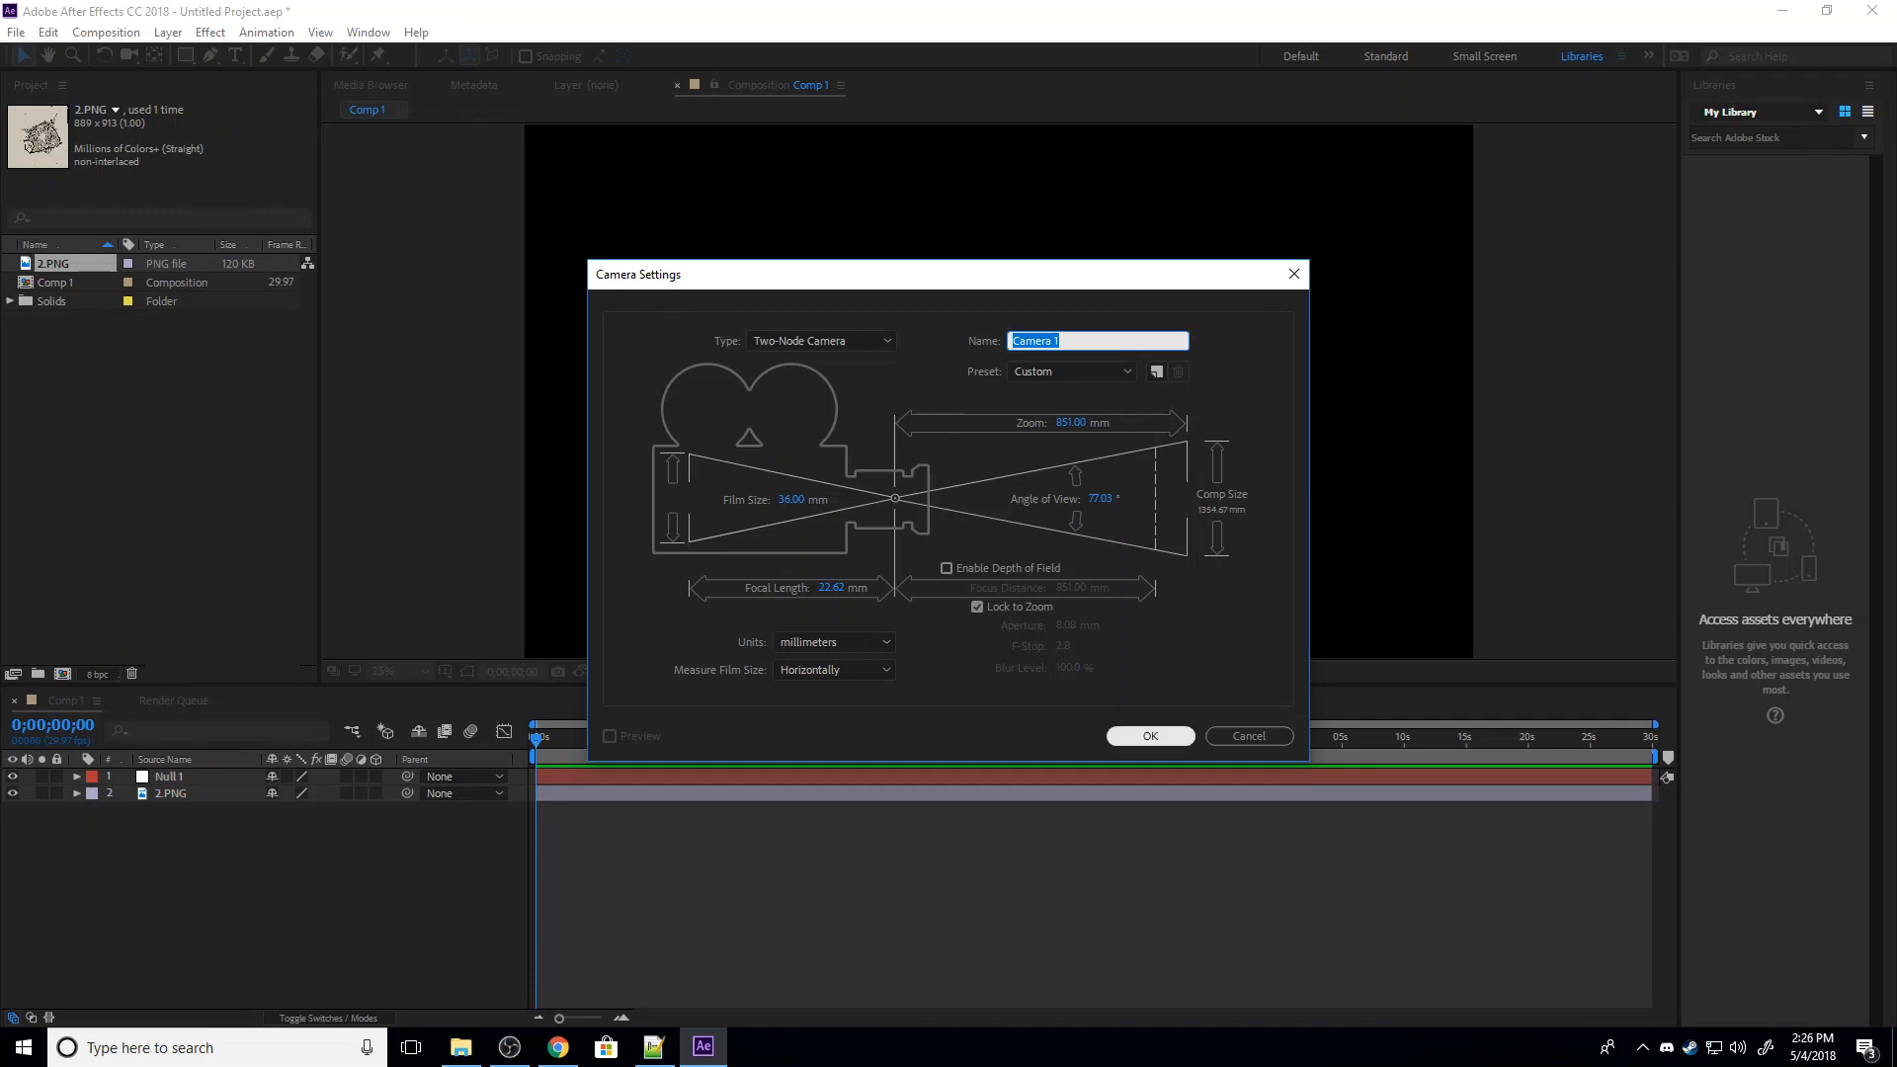
click(1150, 736)
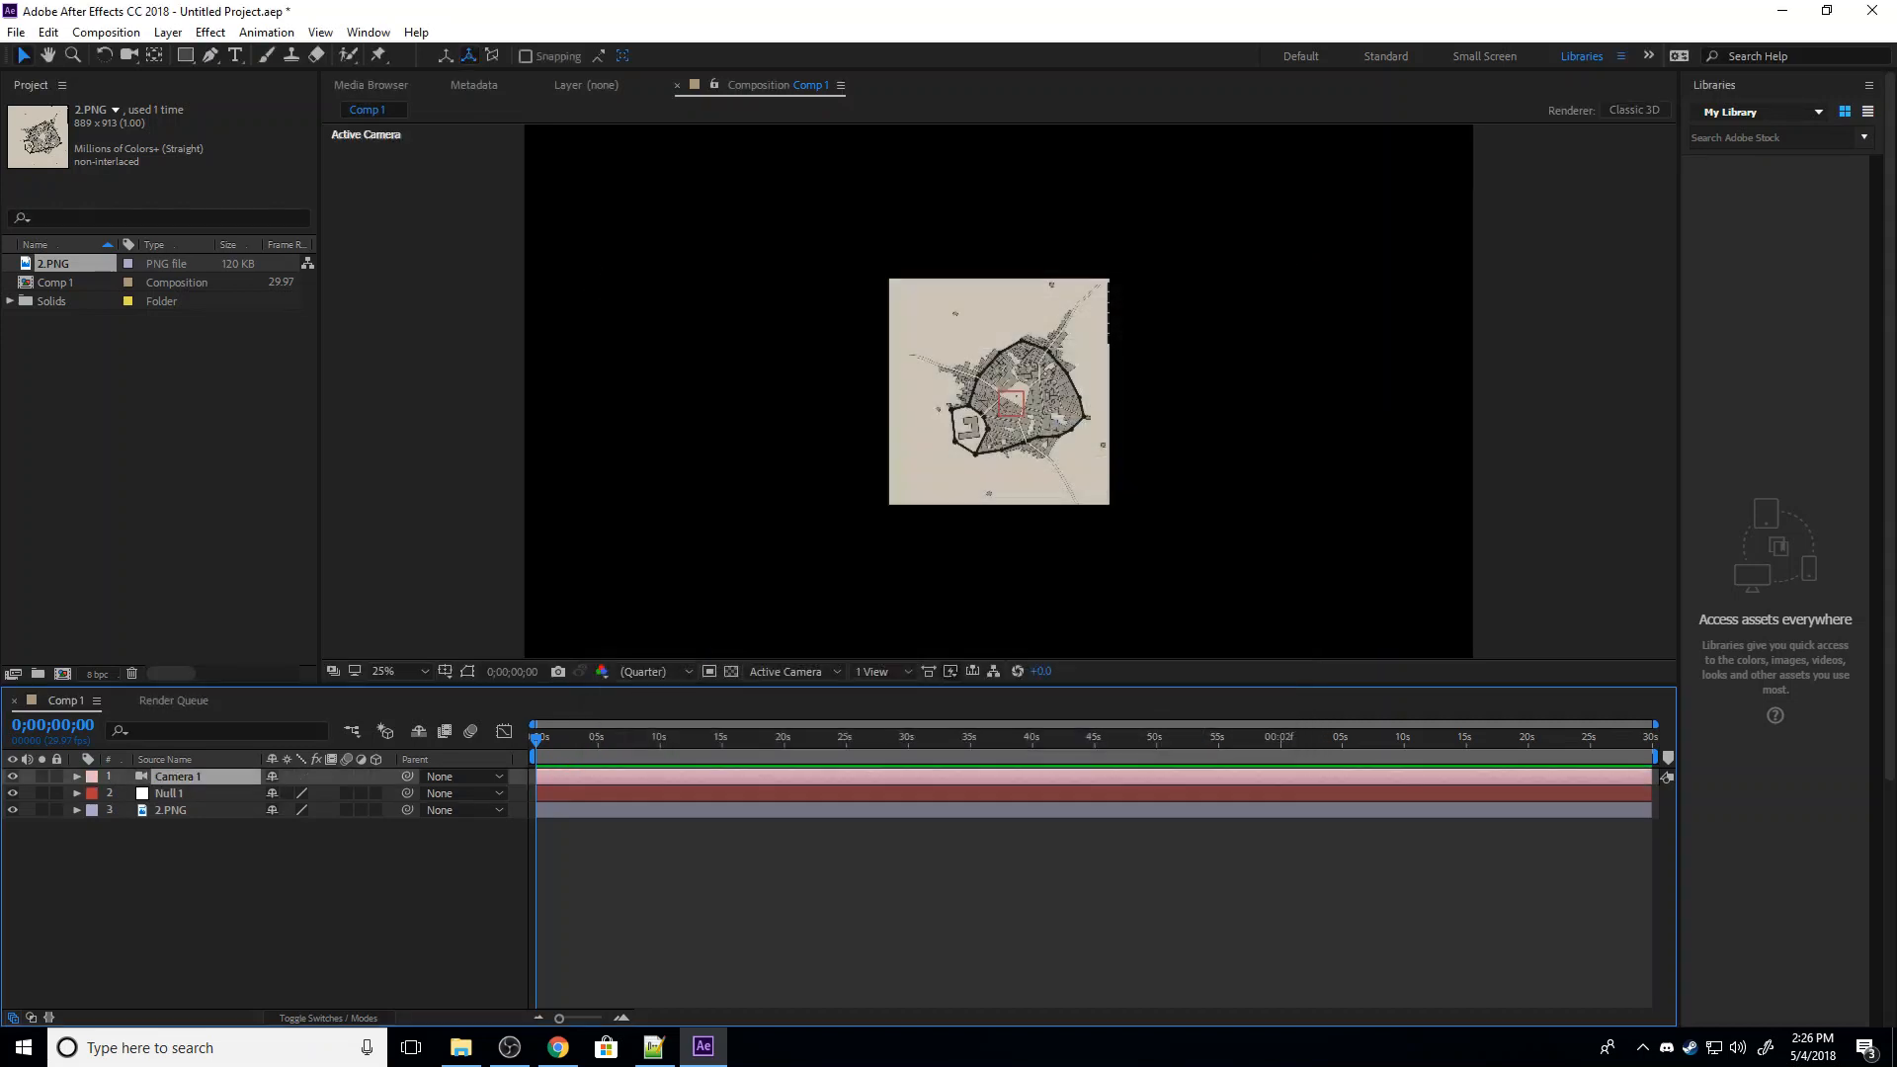
Make the null and 2.PNG layers 3D, and parent the camera to the null.
click(178, 776)
click(169, 794)
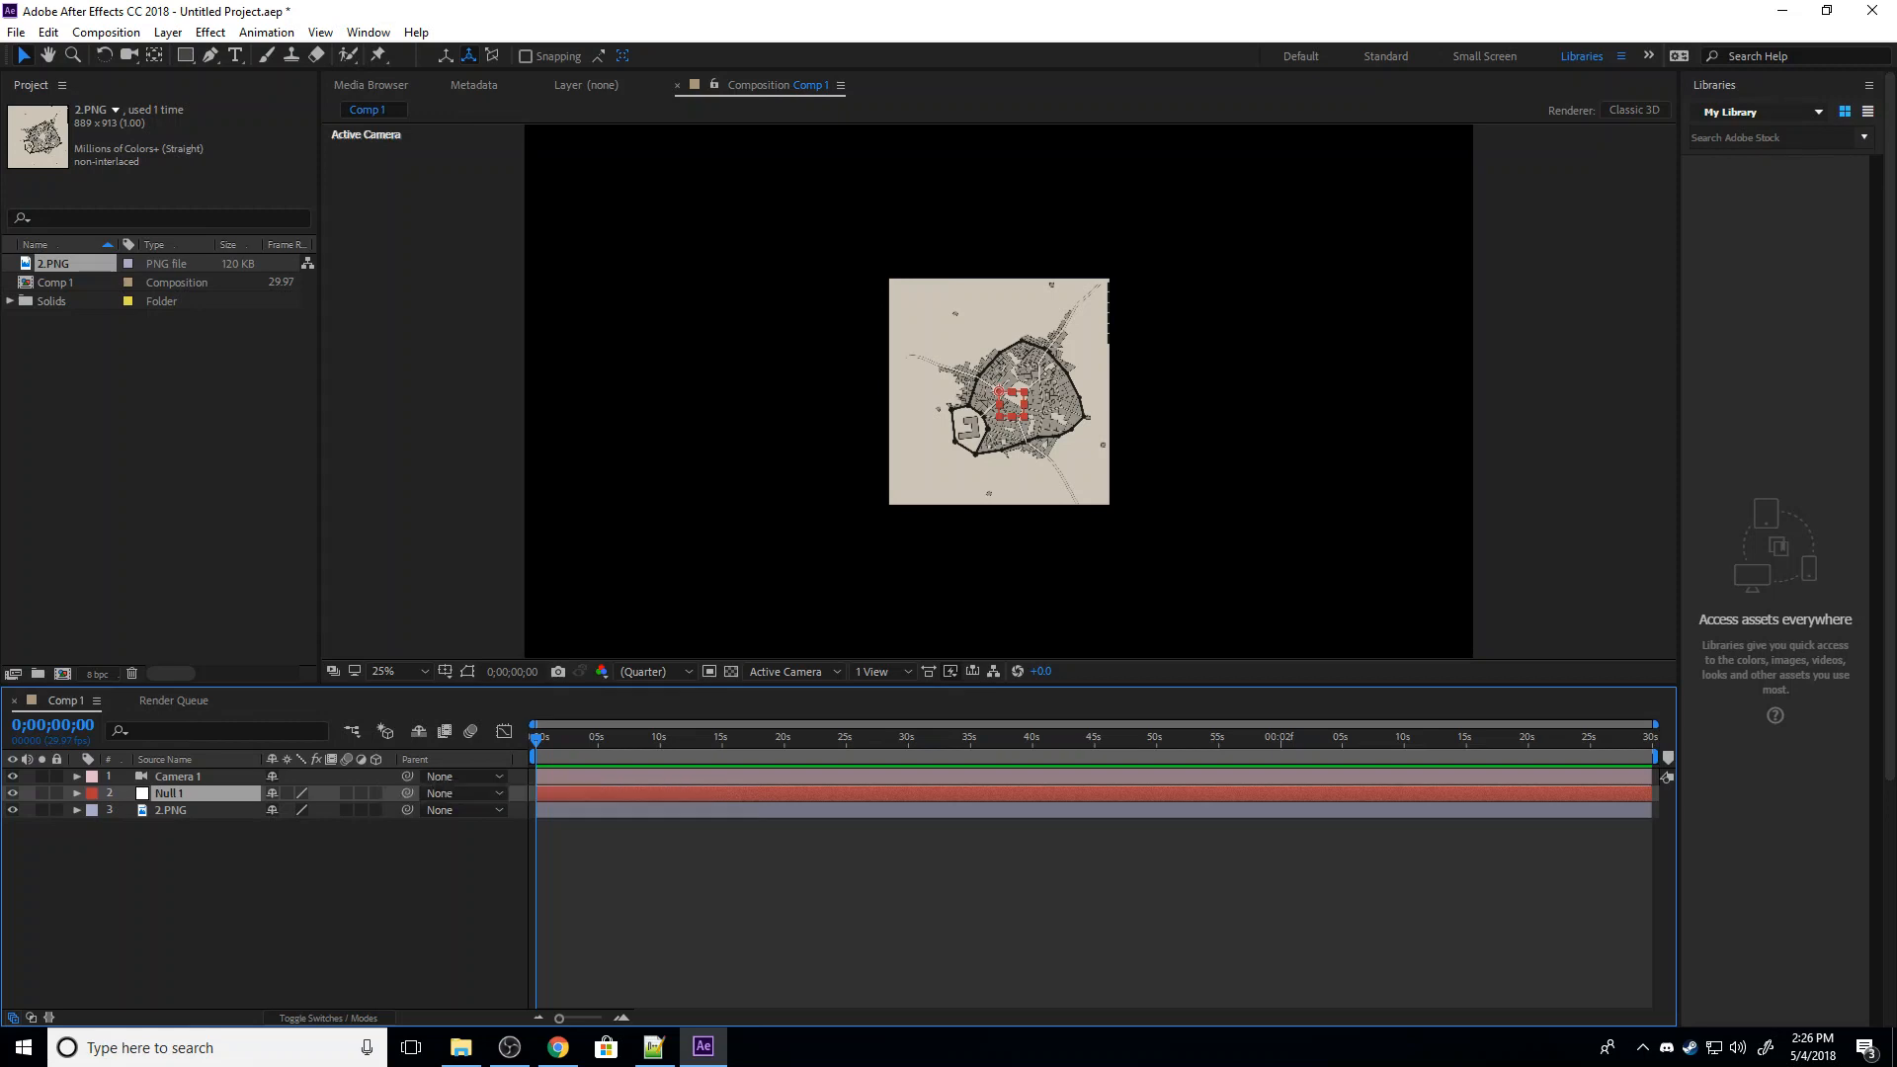
click(376, 793)
click(171, 810)
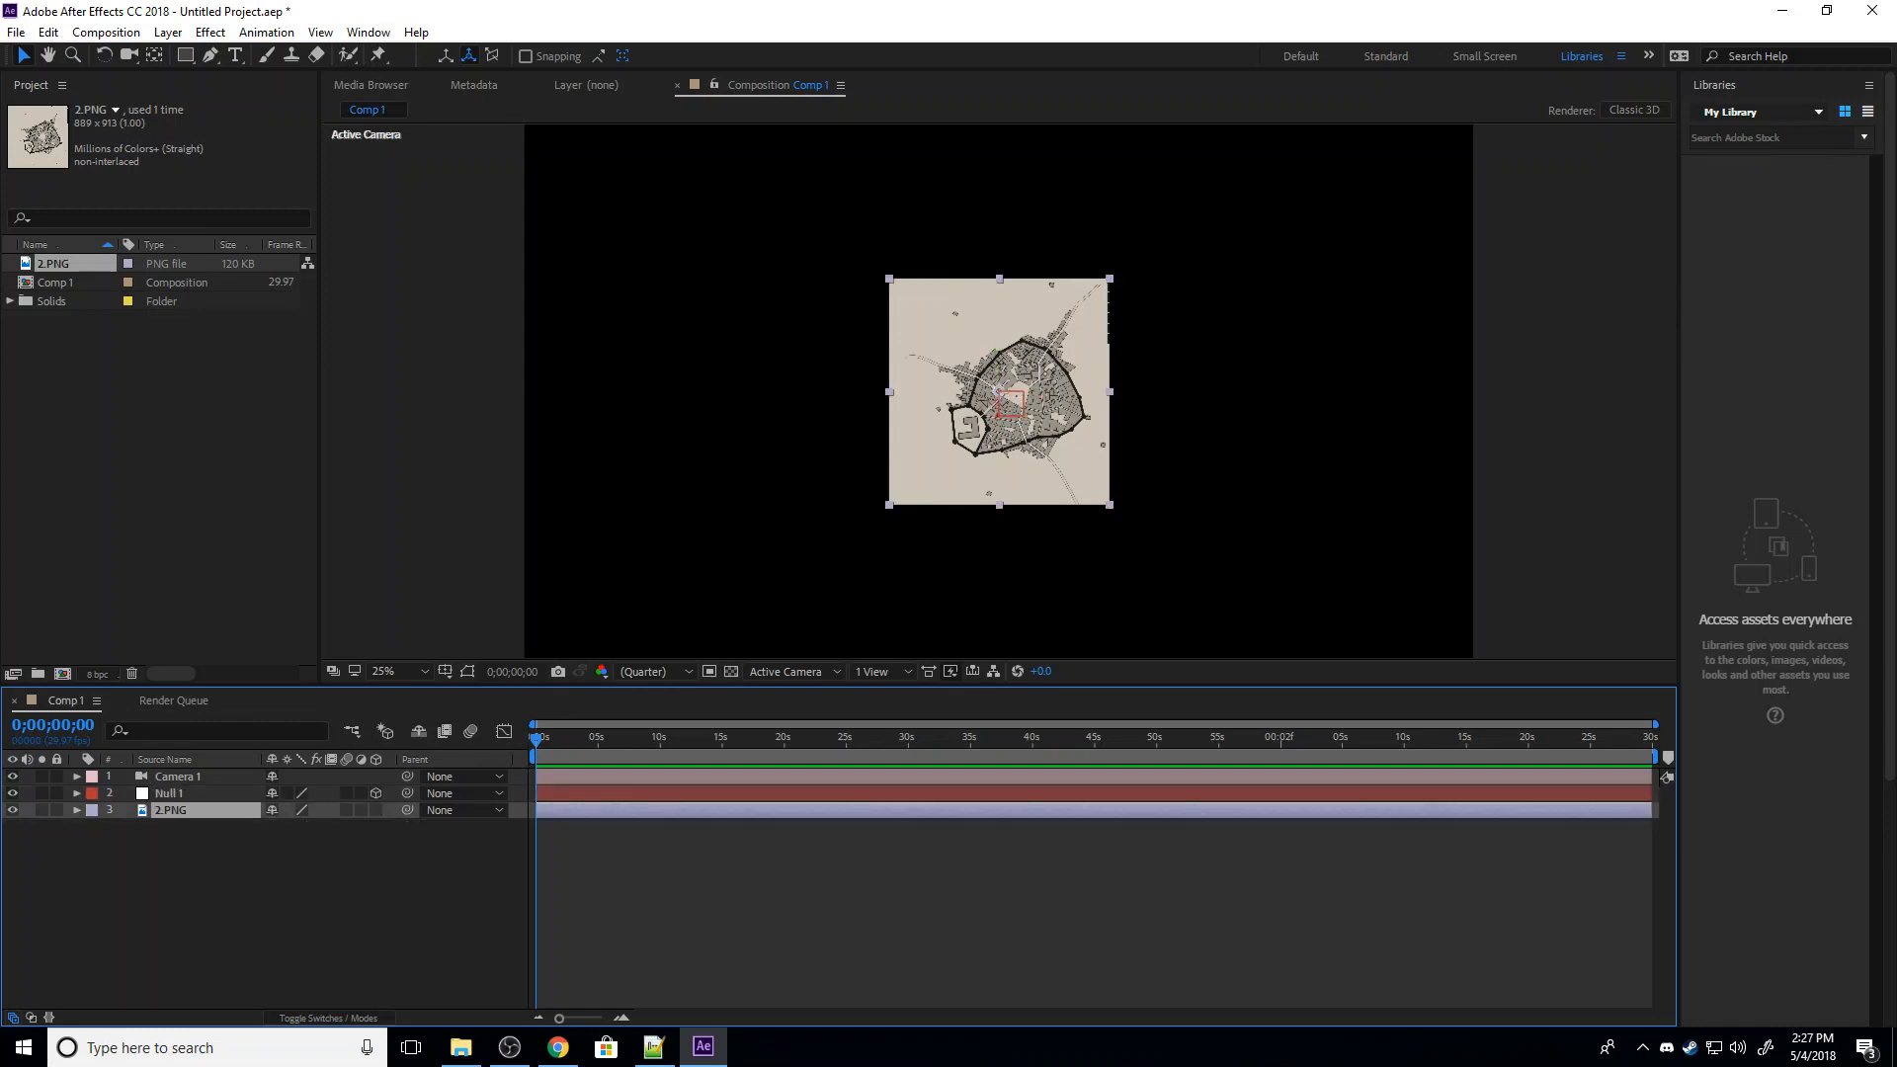
click(375, 810)
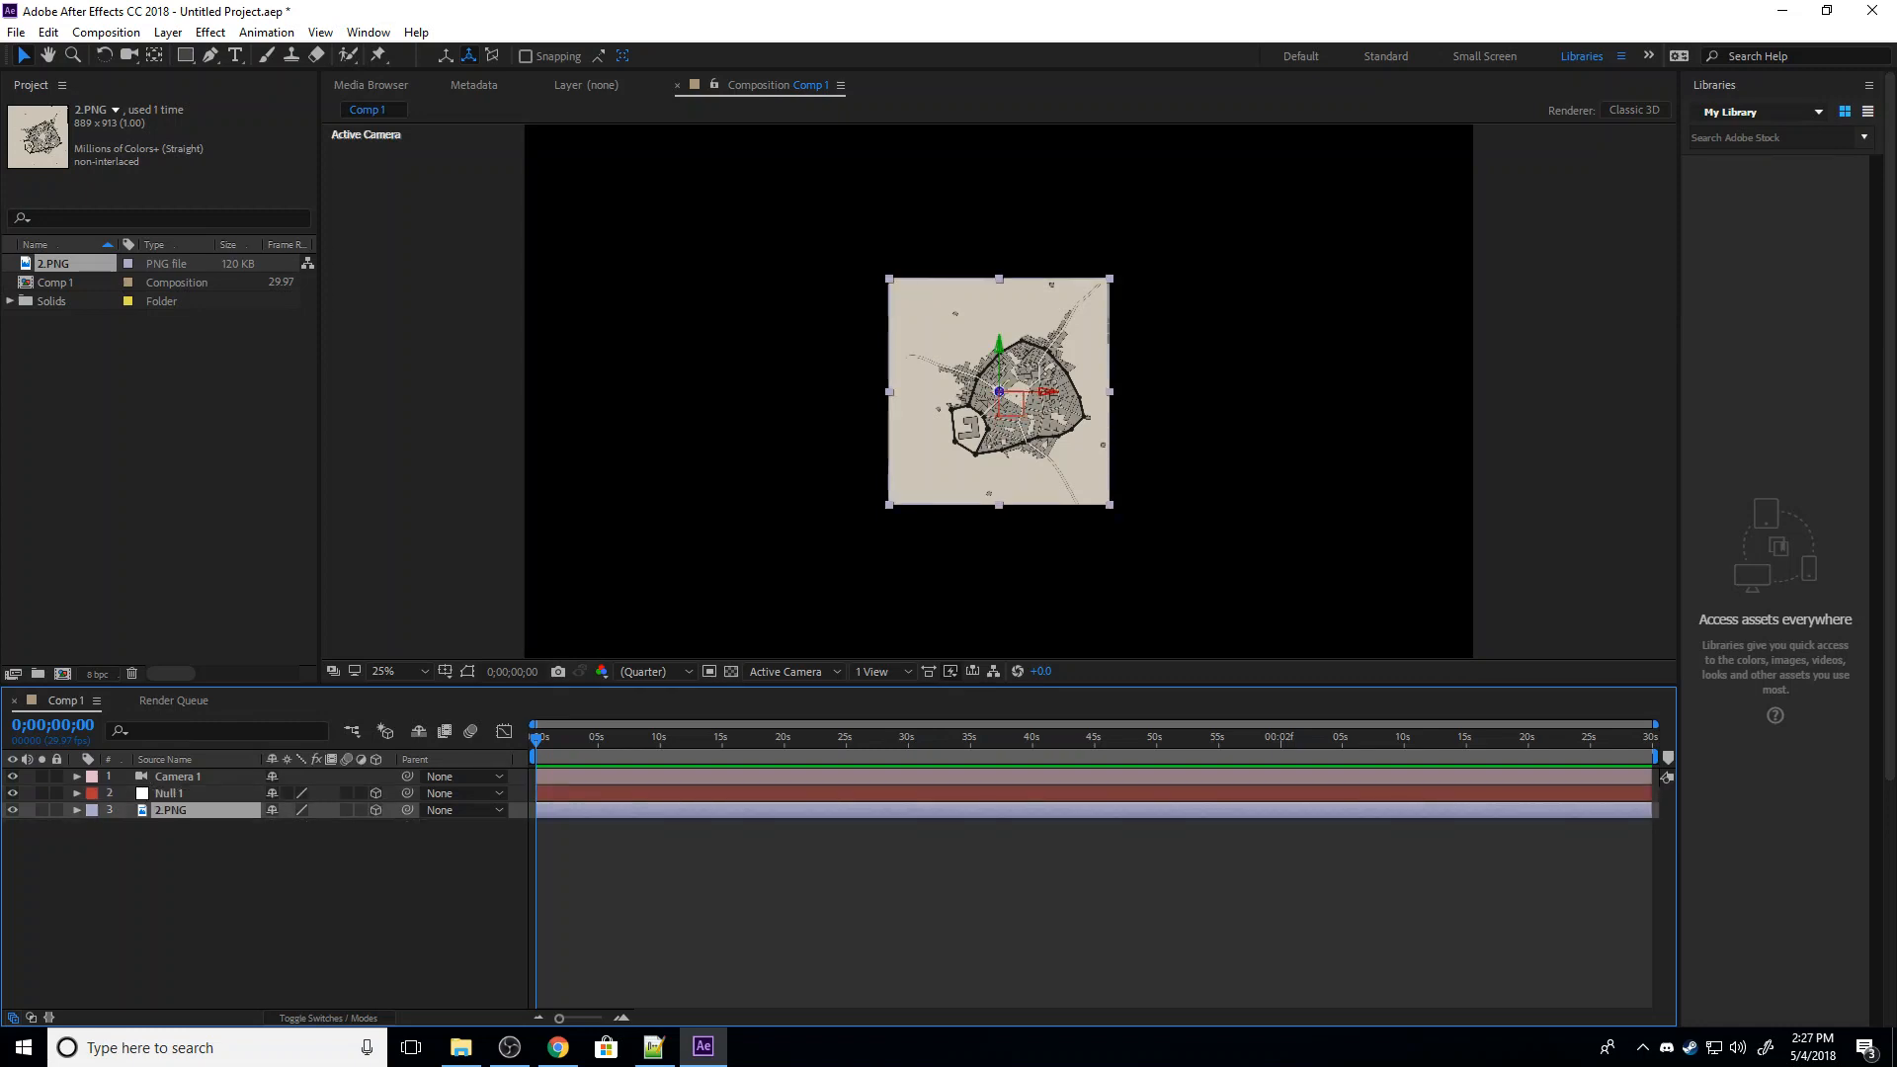
click(178, 776)
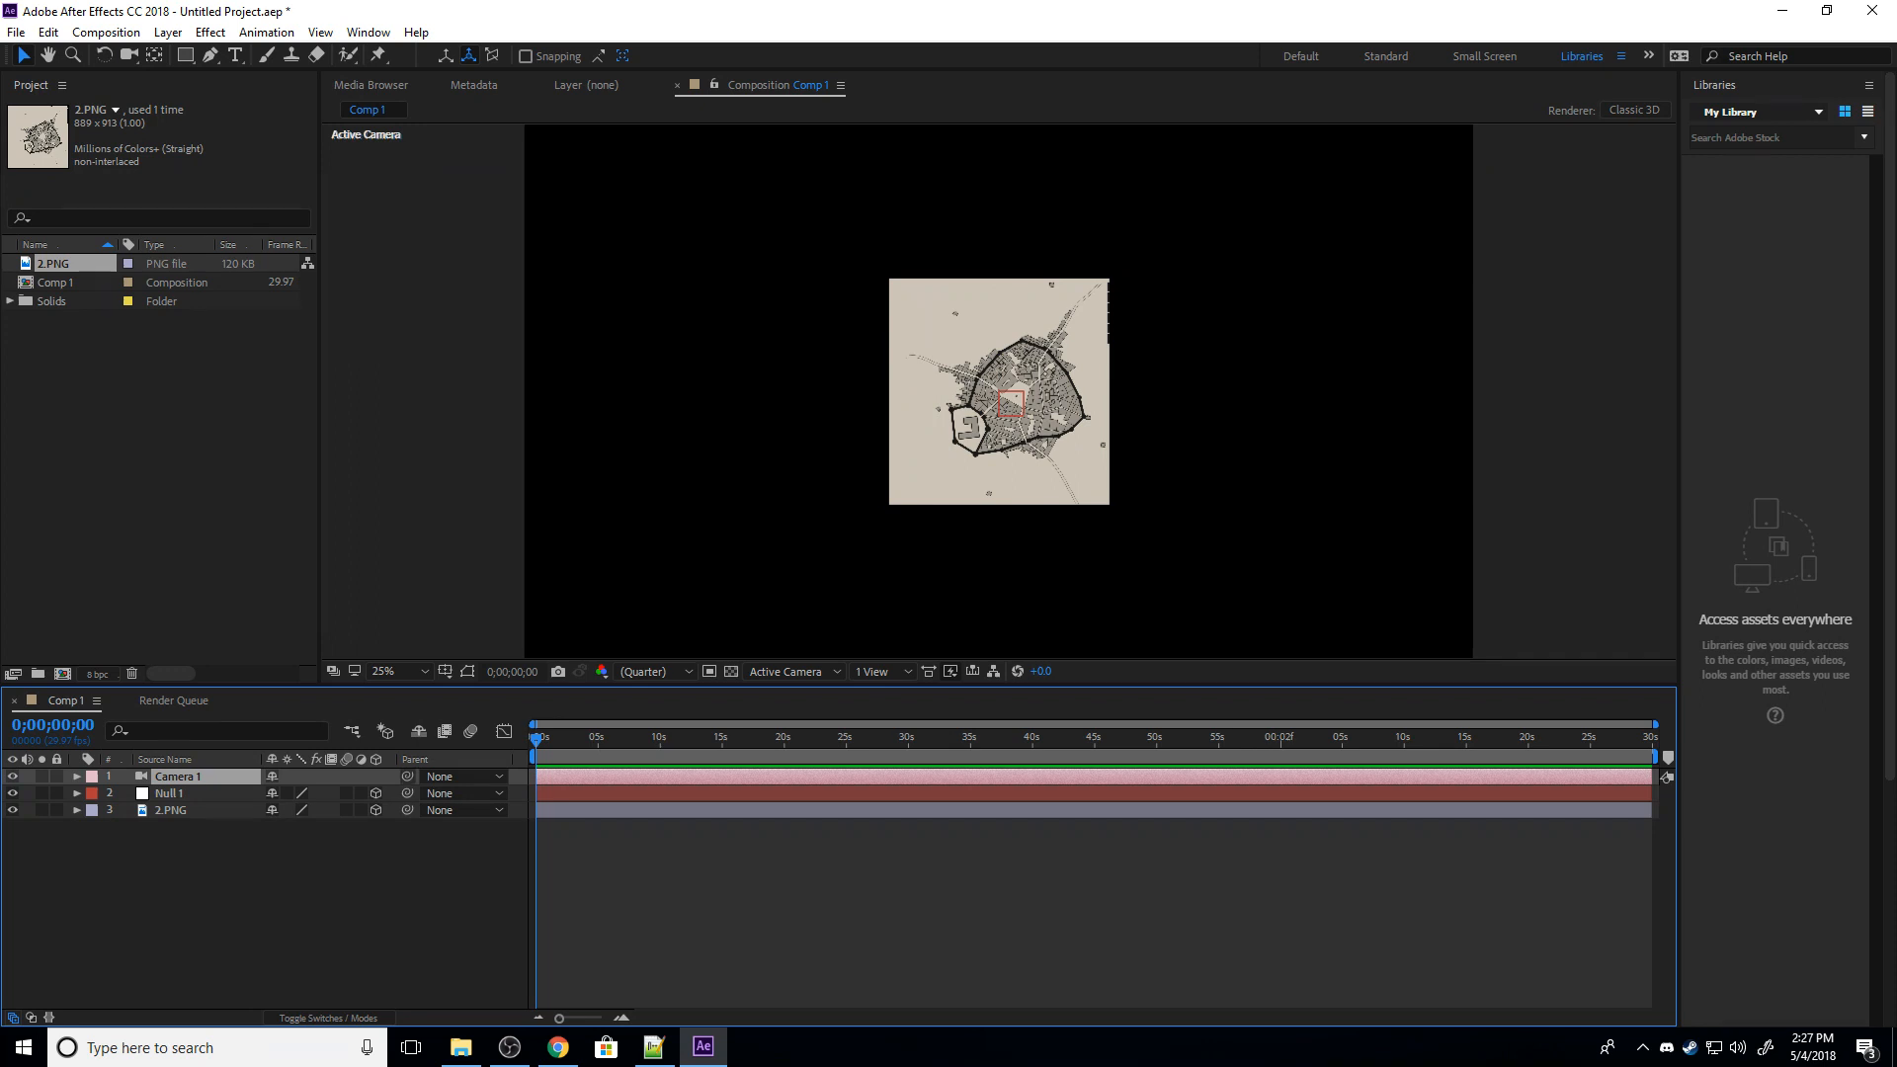
drag(407, 777, 168, 794)
Move the null along its X, Y and Z axes so the camera frames the whole map larger and roughly centred.
click(169, 794)
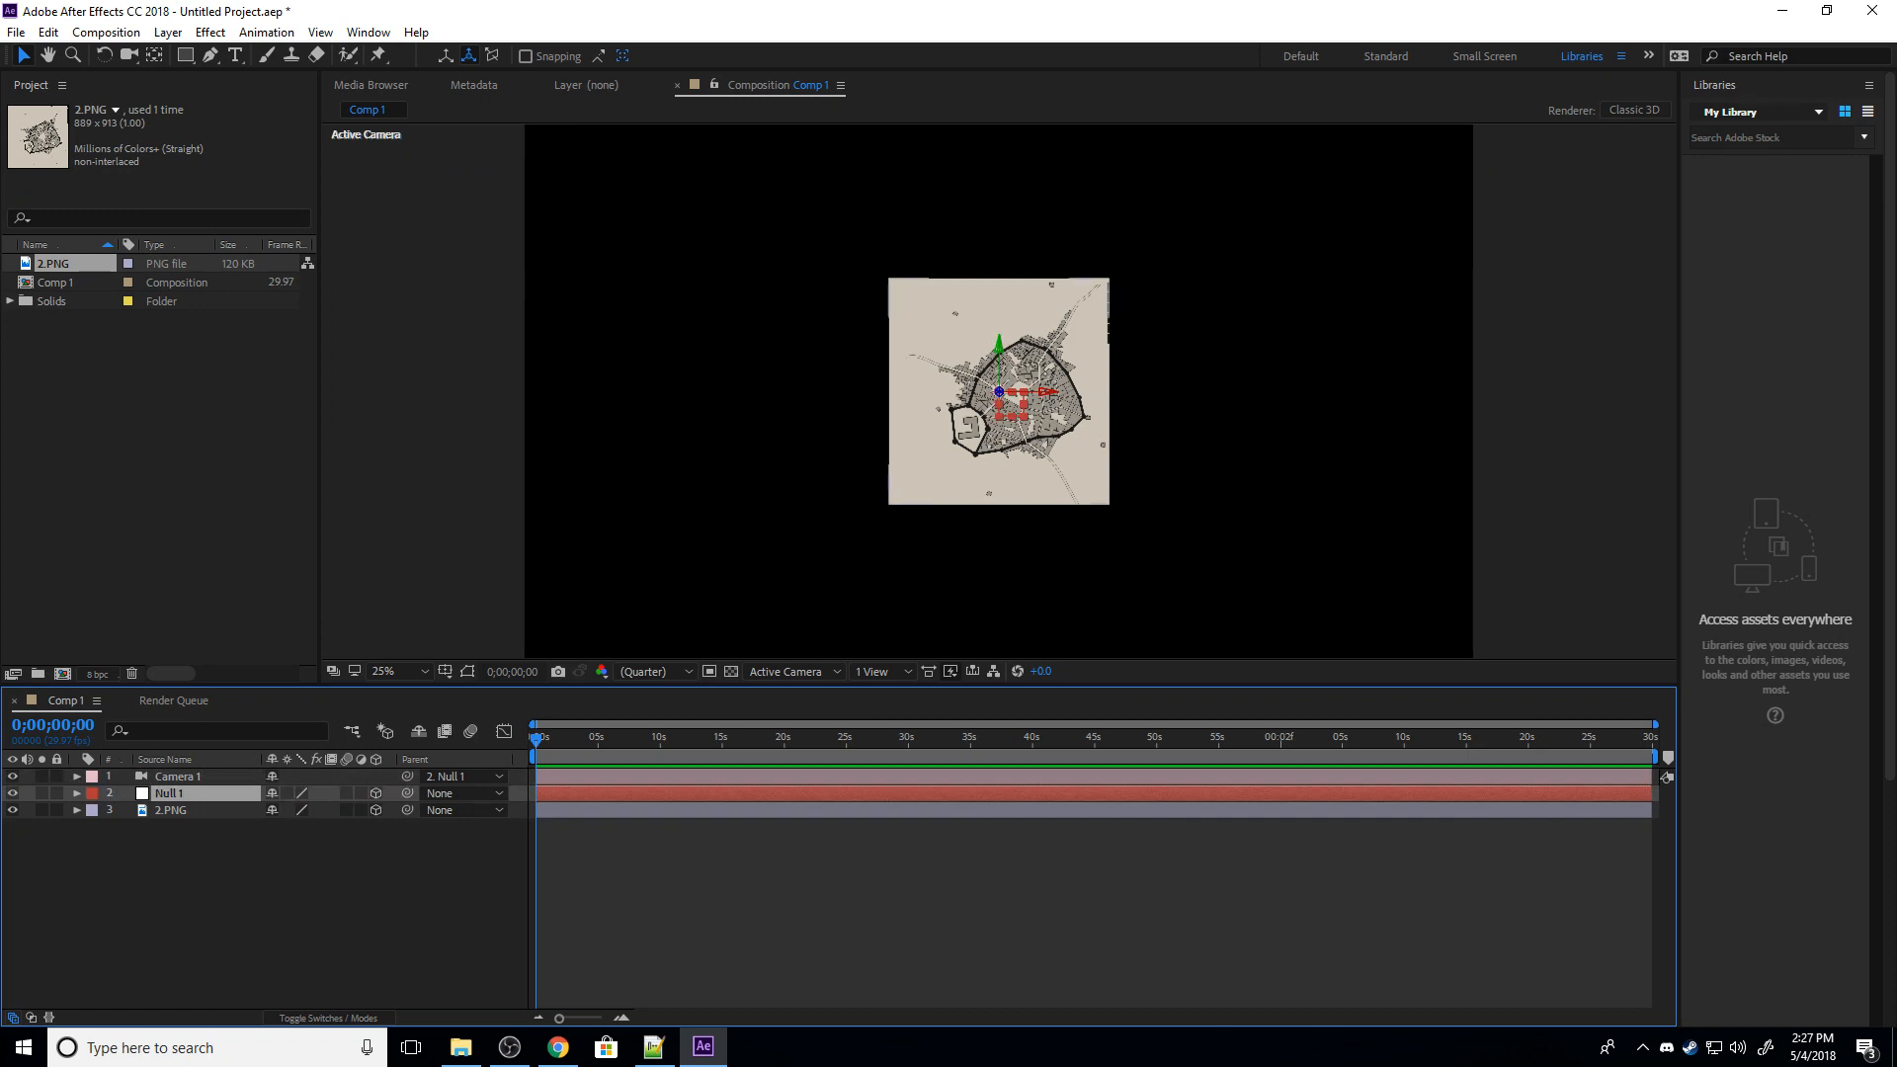
drag(999, 392, 1494, 26)
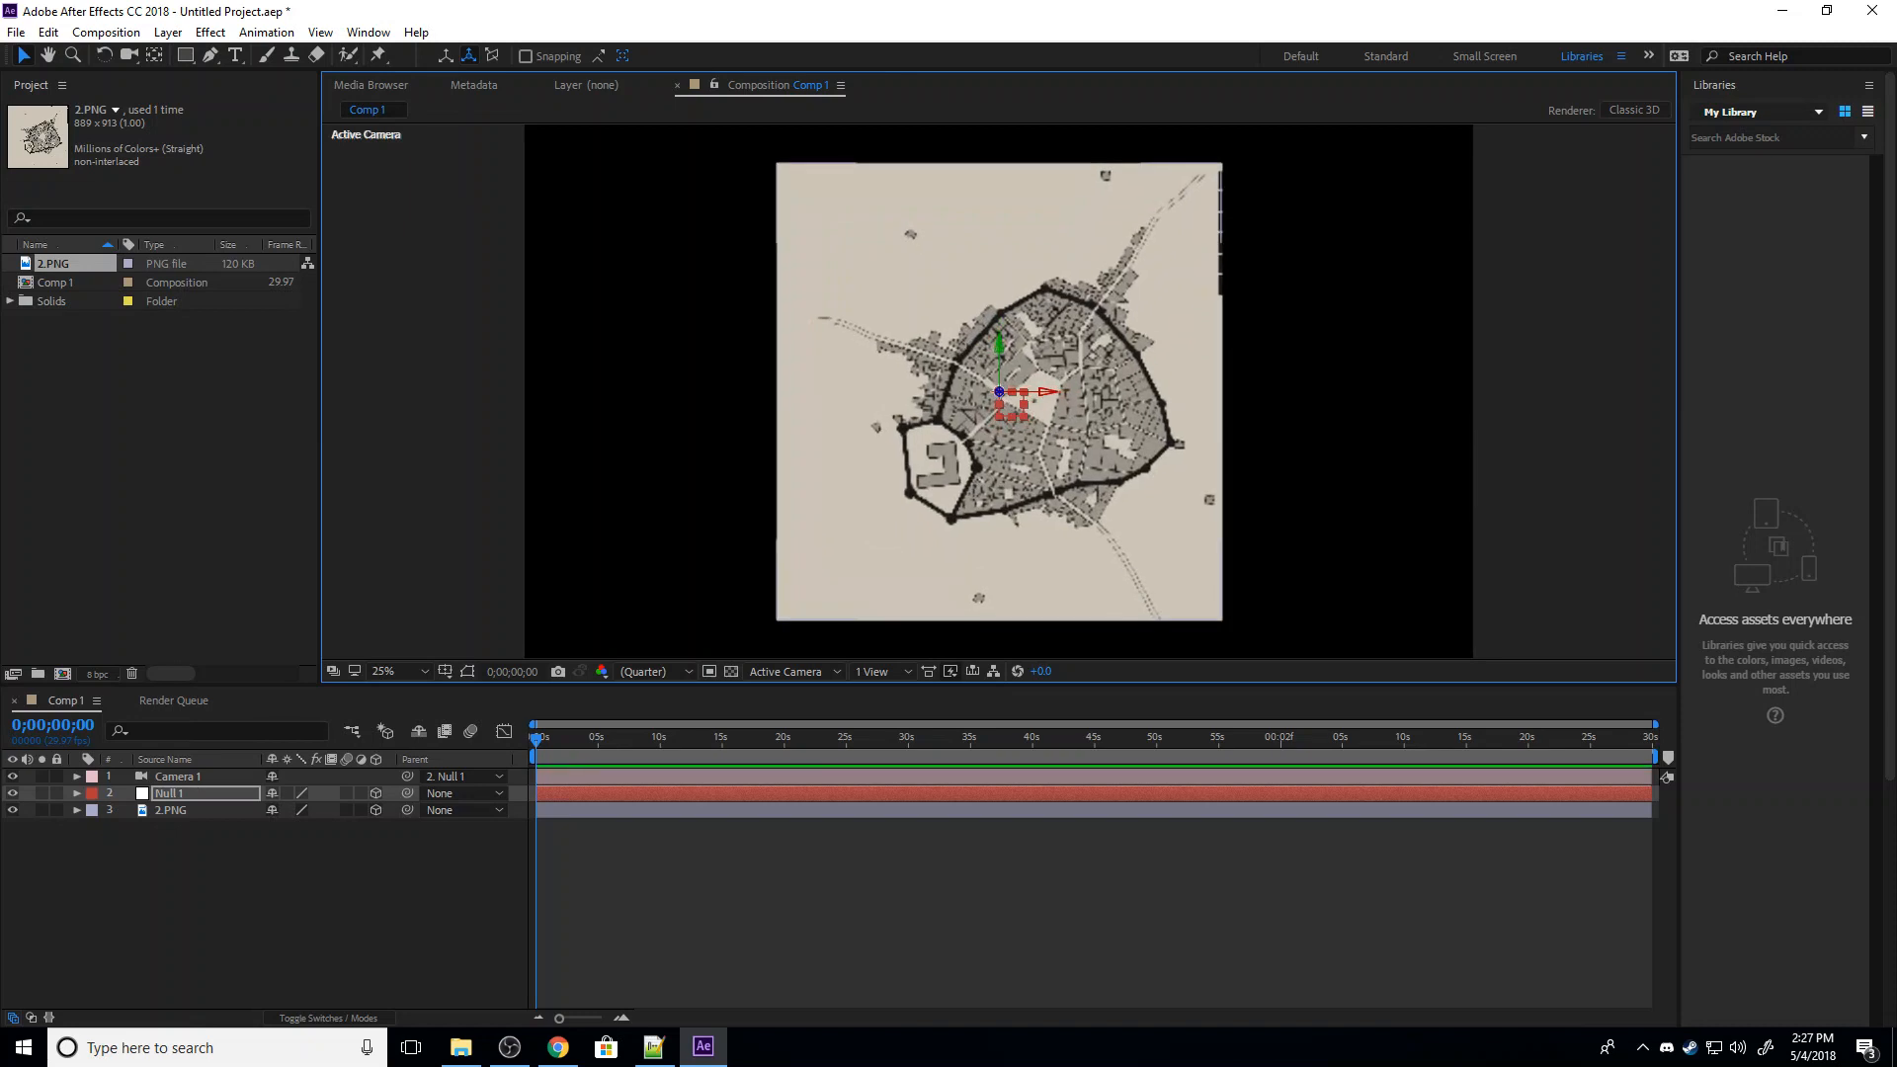
drag(1000, 392, 955, 425)
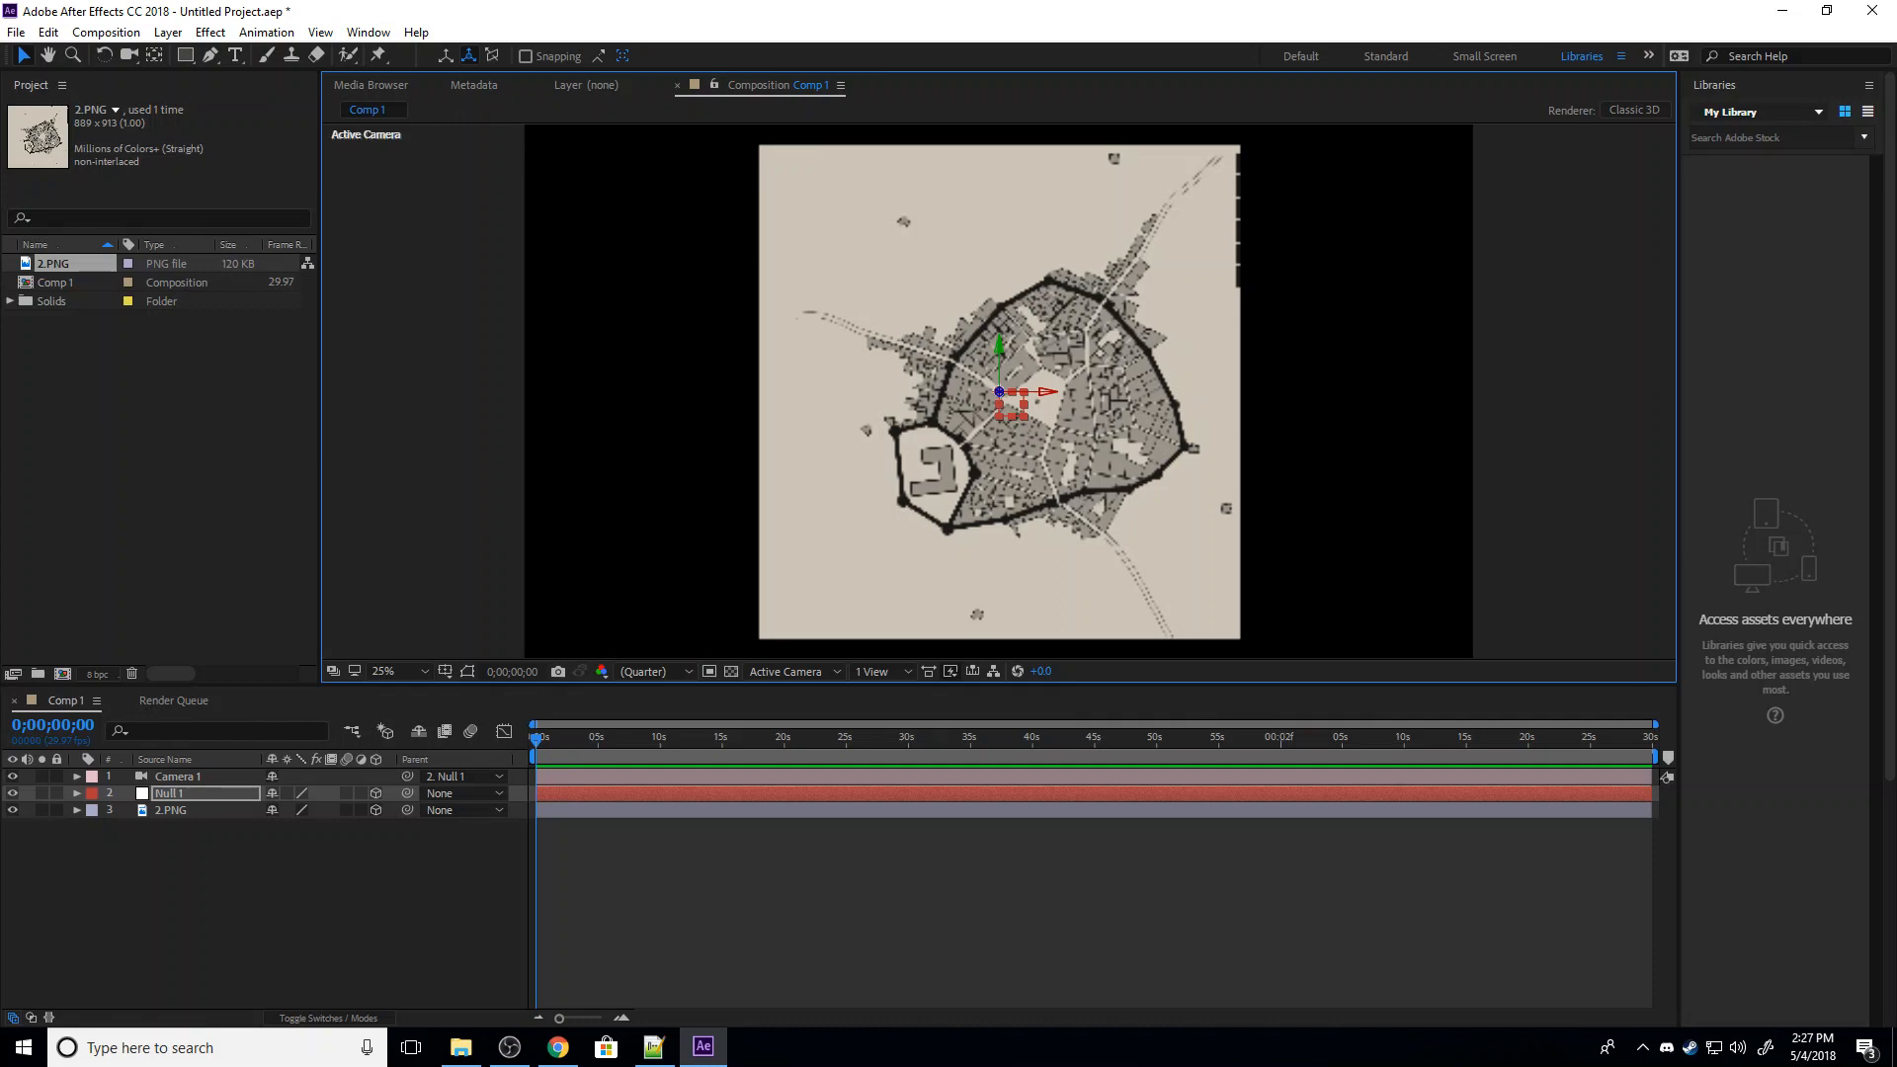
drag(999, 346, 999, 161)
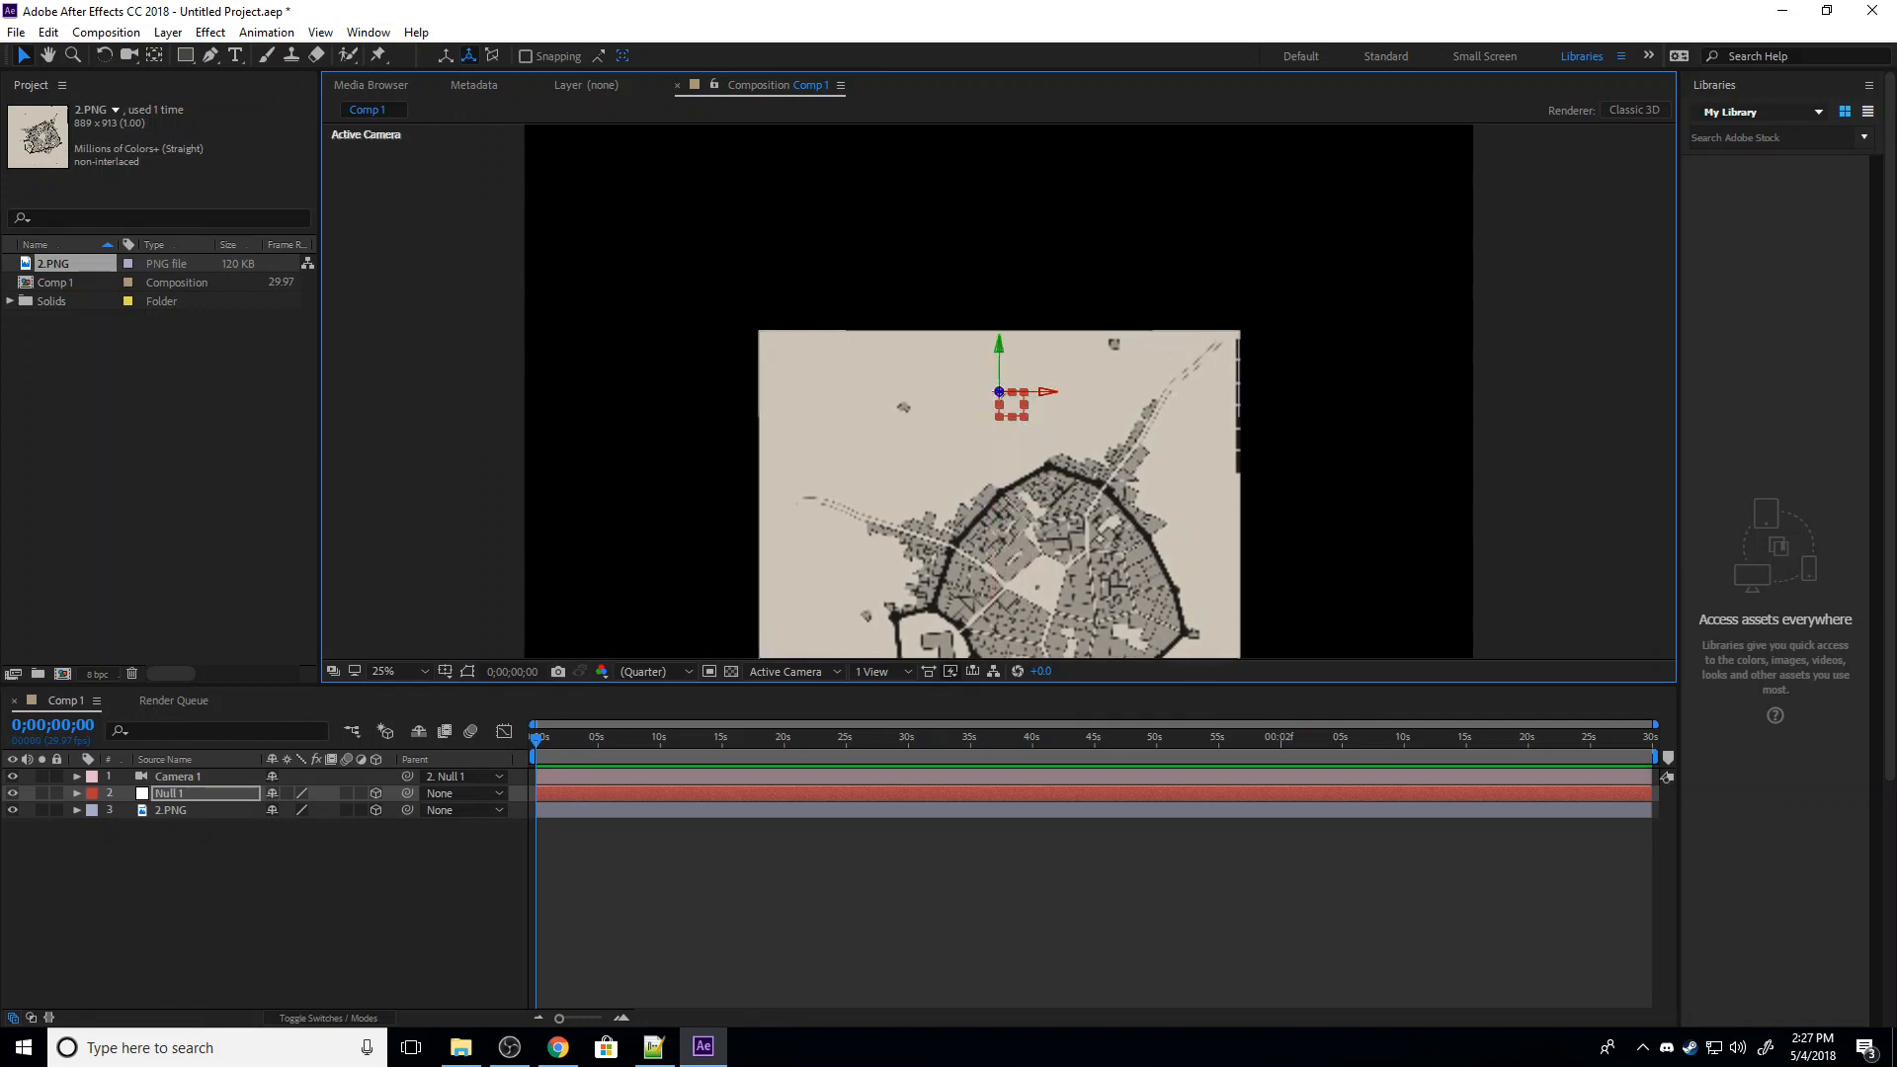
drag(1048, 392, 1209, 392)
drag(999, 392, 868, 490)
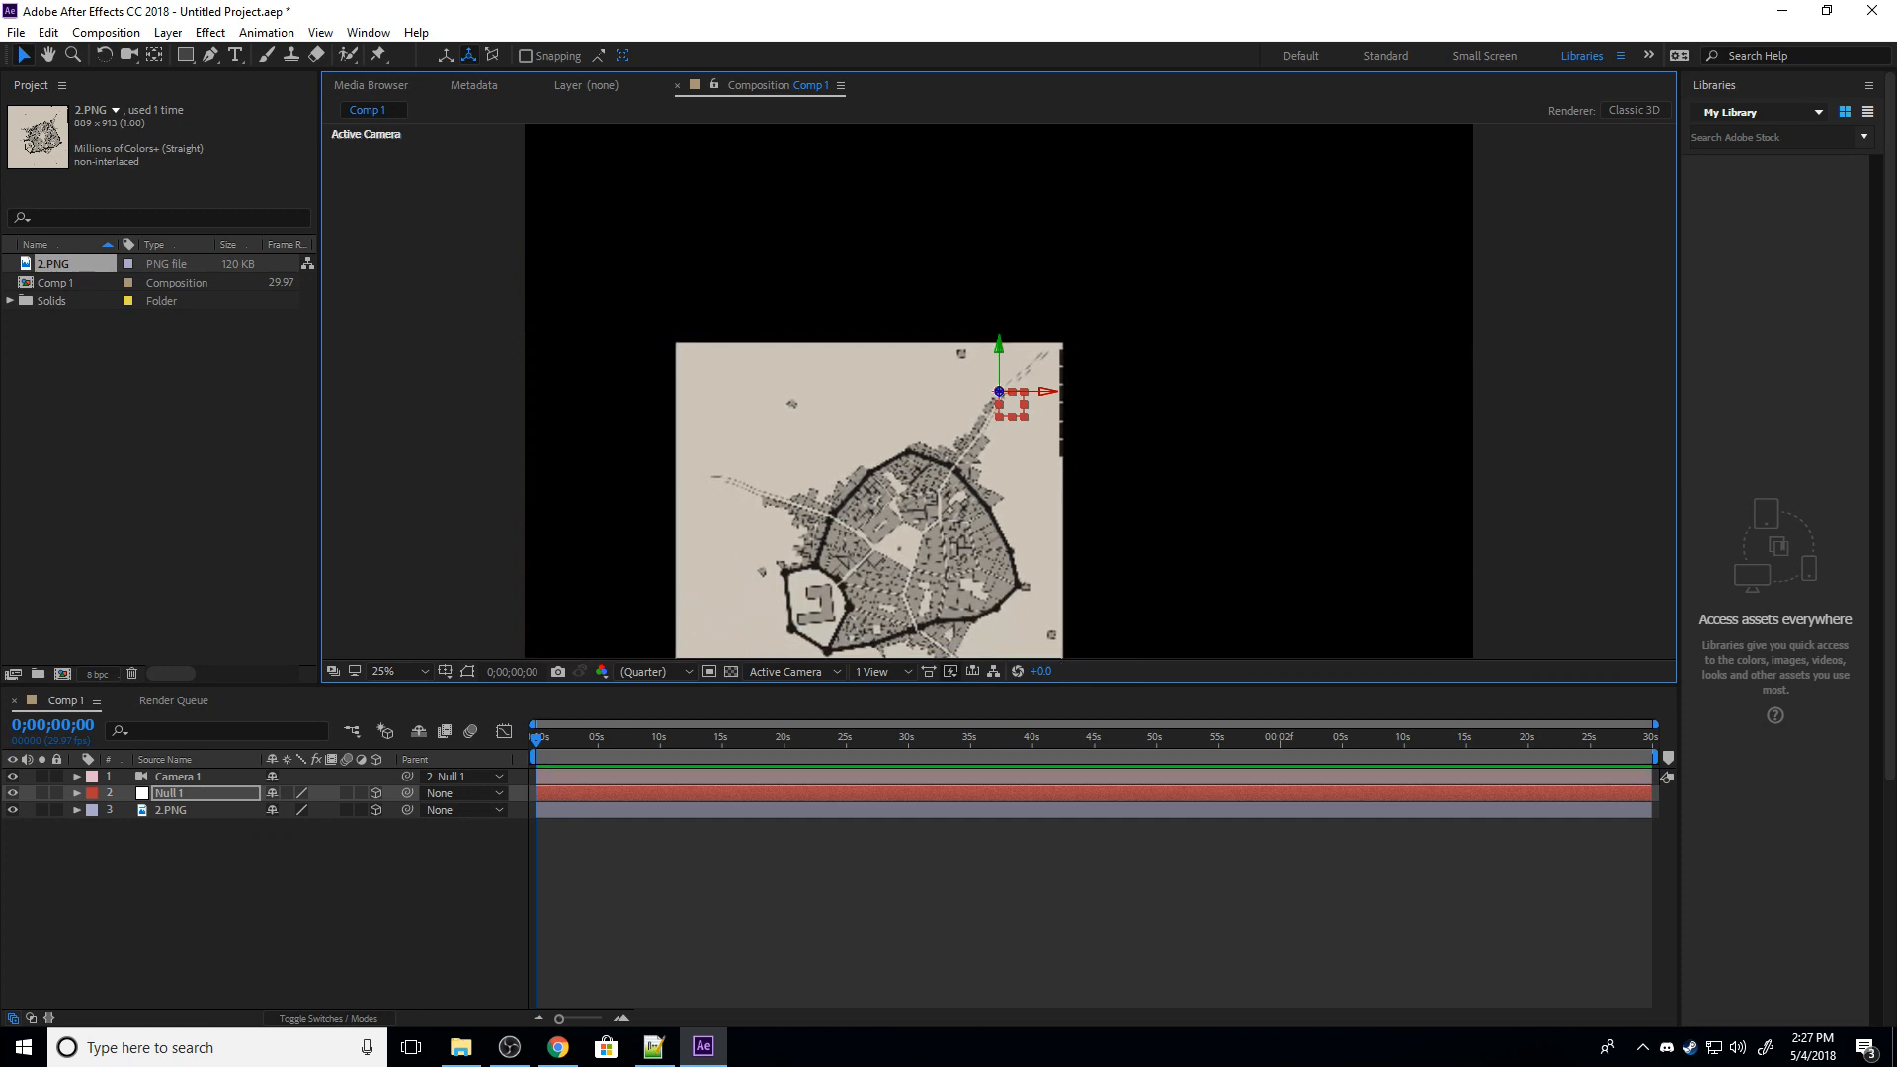
drag(999, 345, 999, 469)
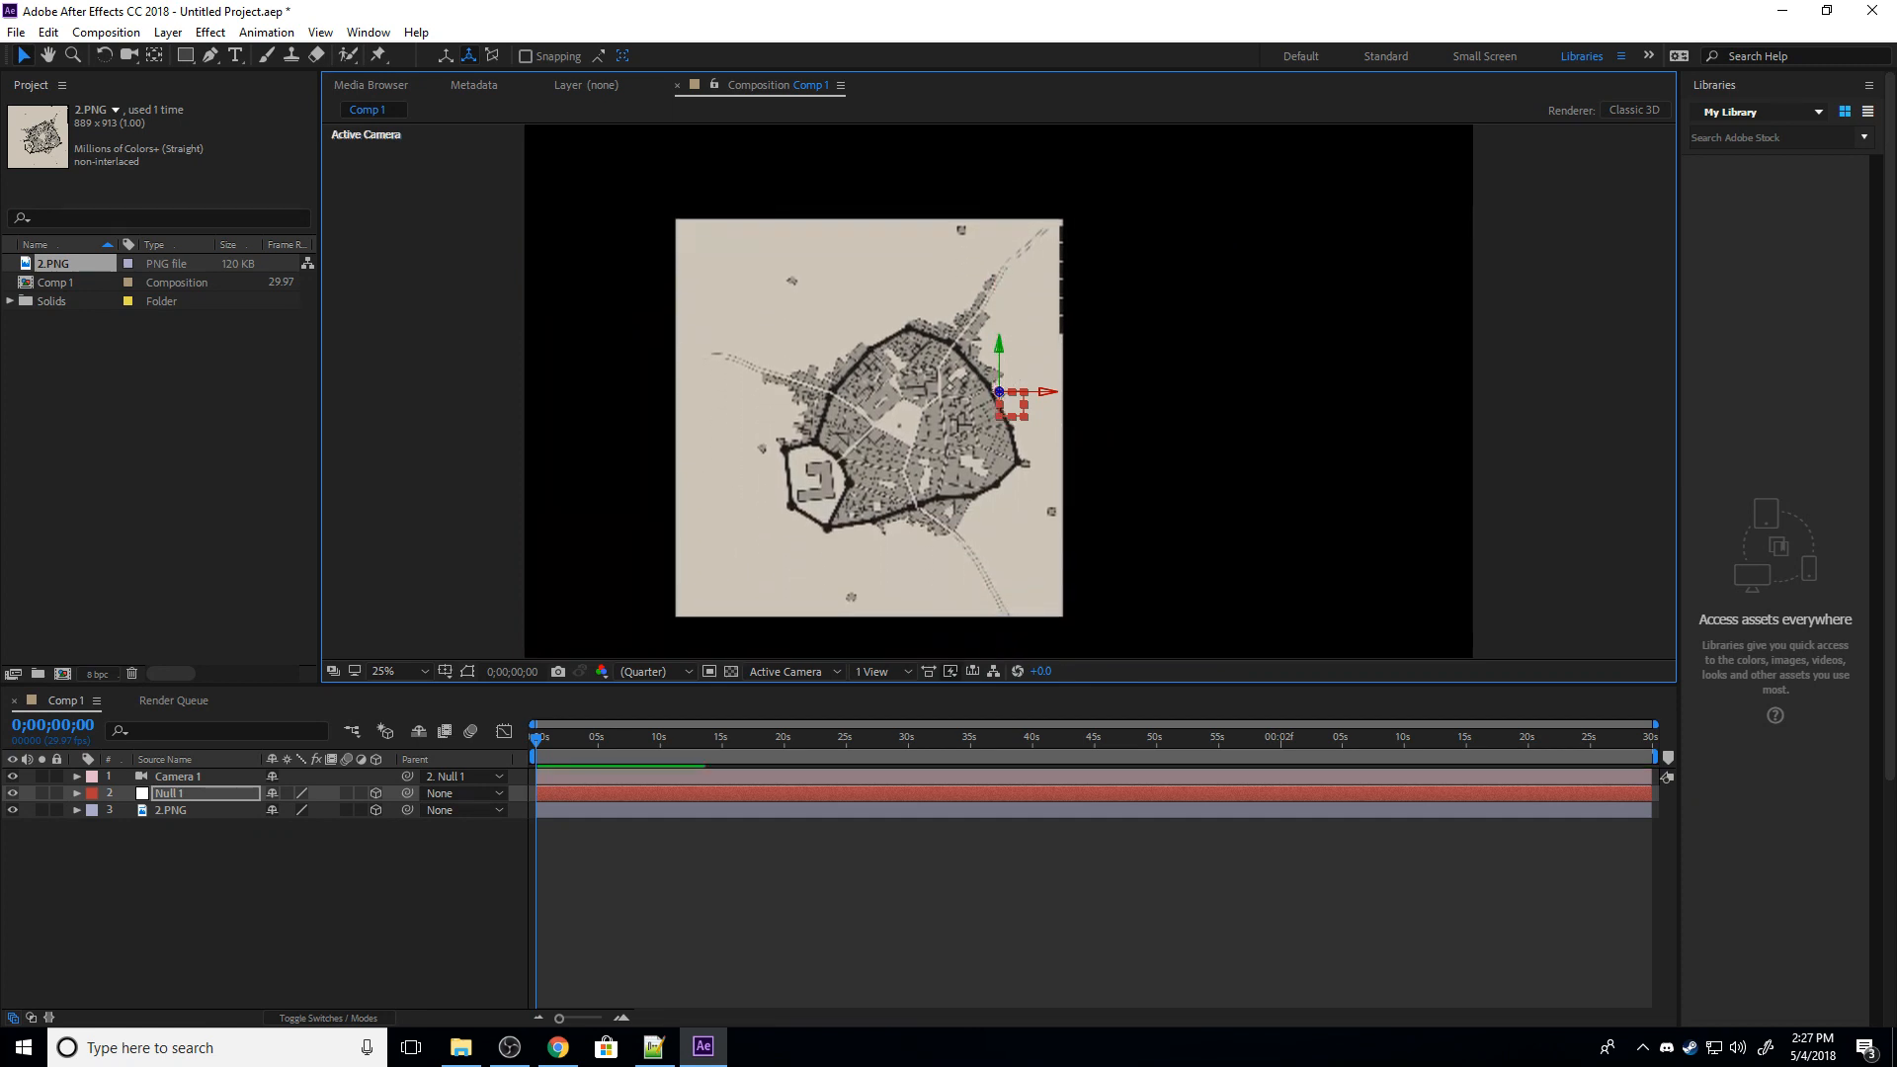
drag(1047, 392, 958, 392)
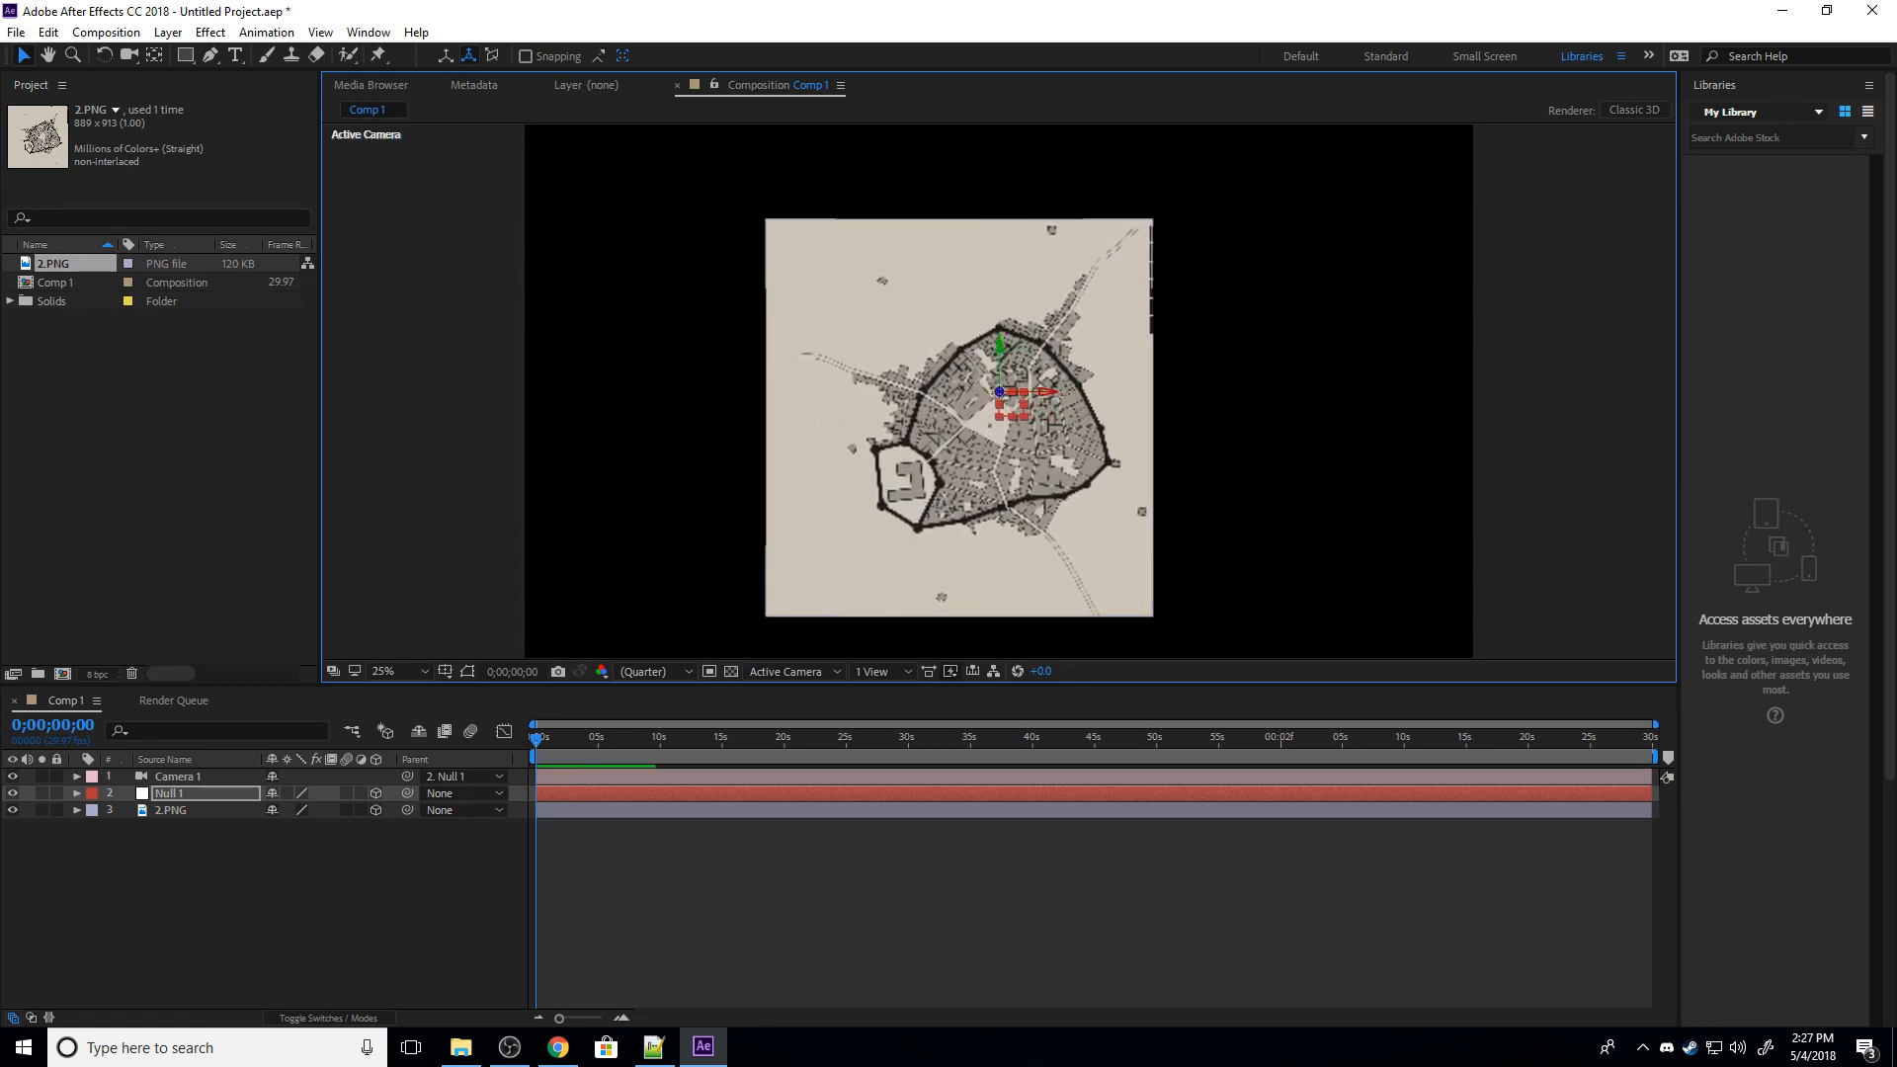
Expand the null layer's property groups and select the layer.
click(356, 894)
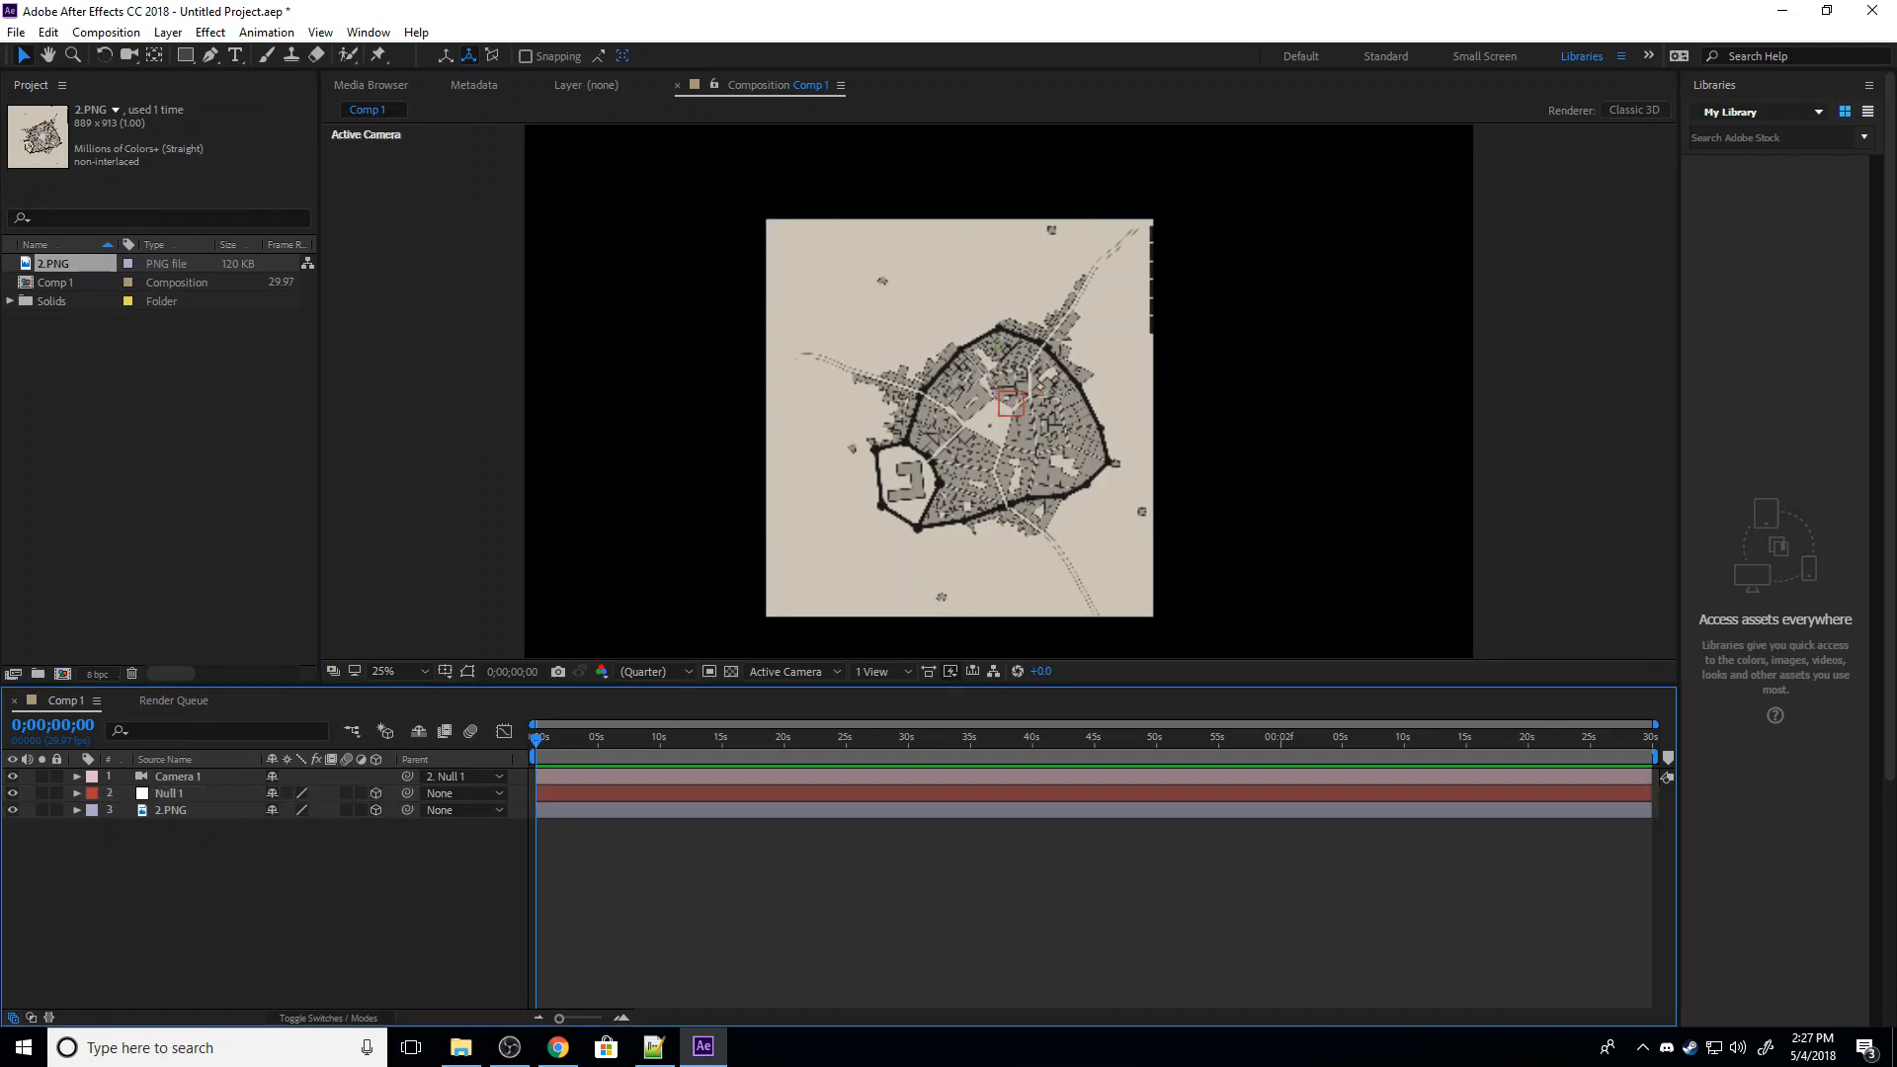
click(77, 794)
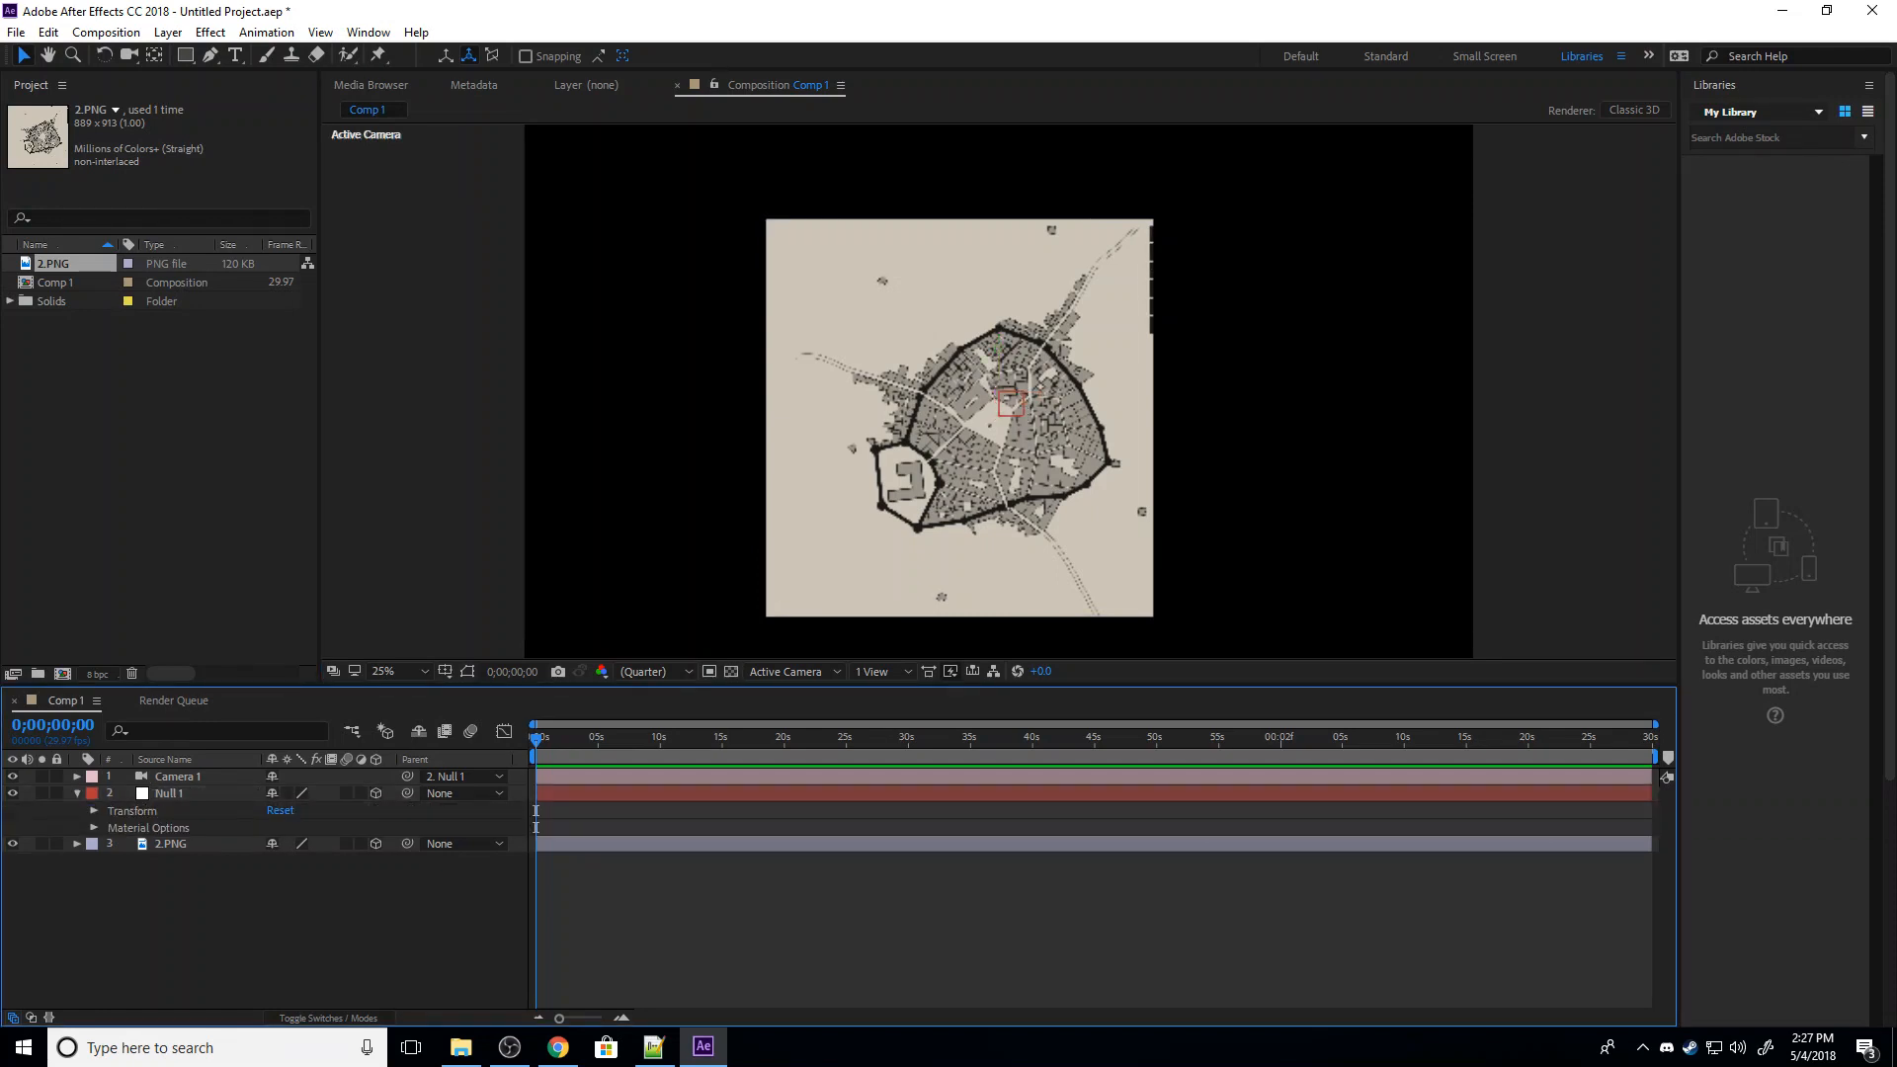
click(170, 794)
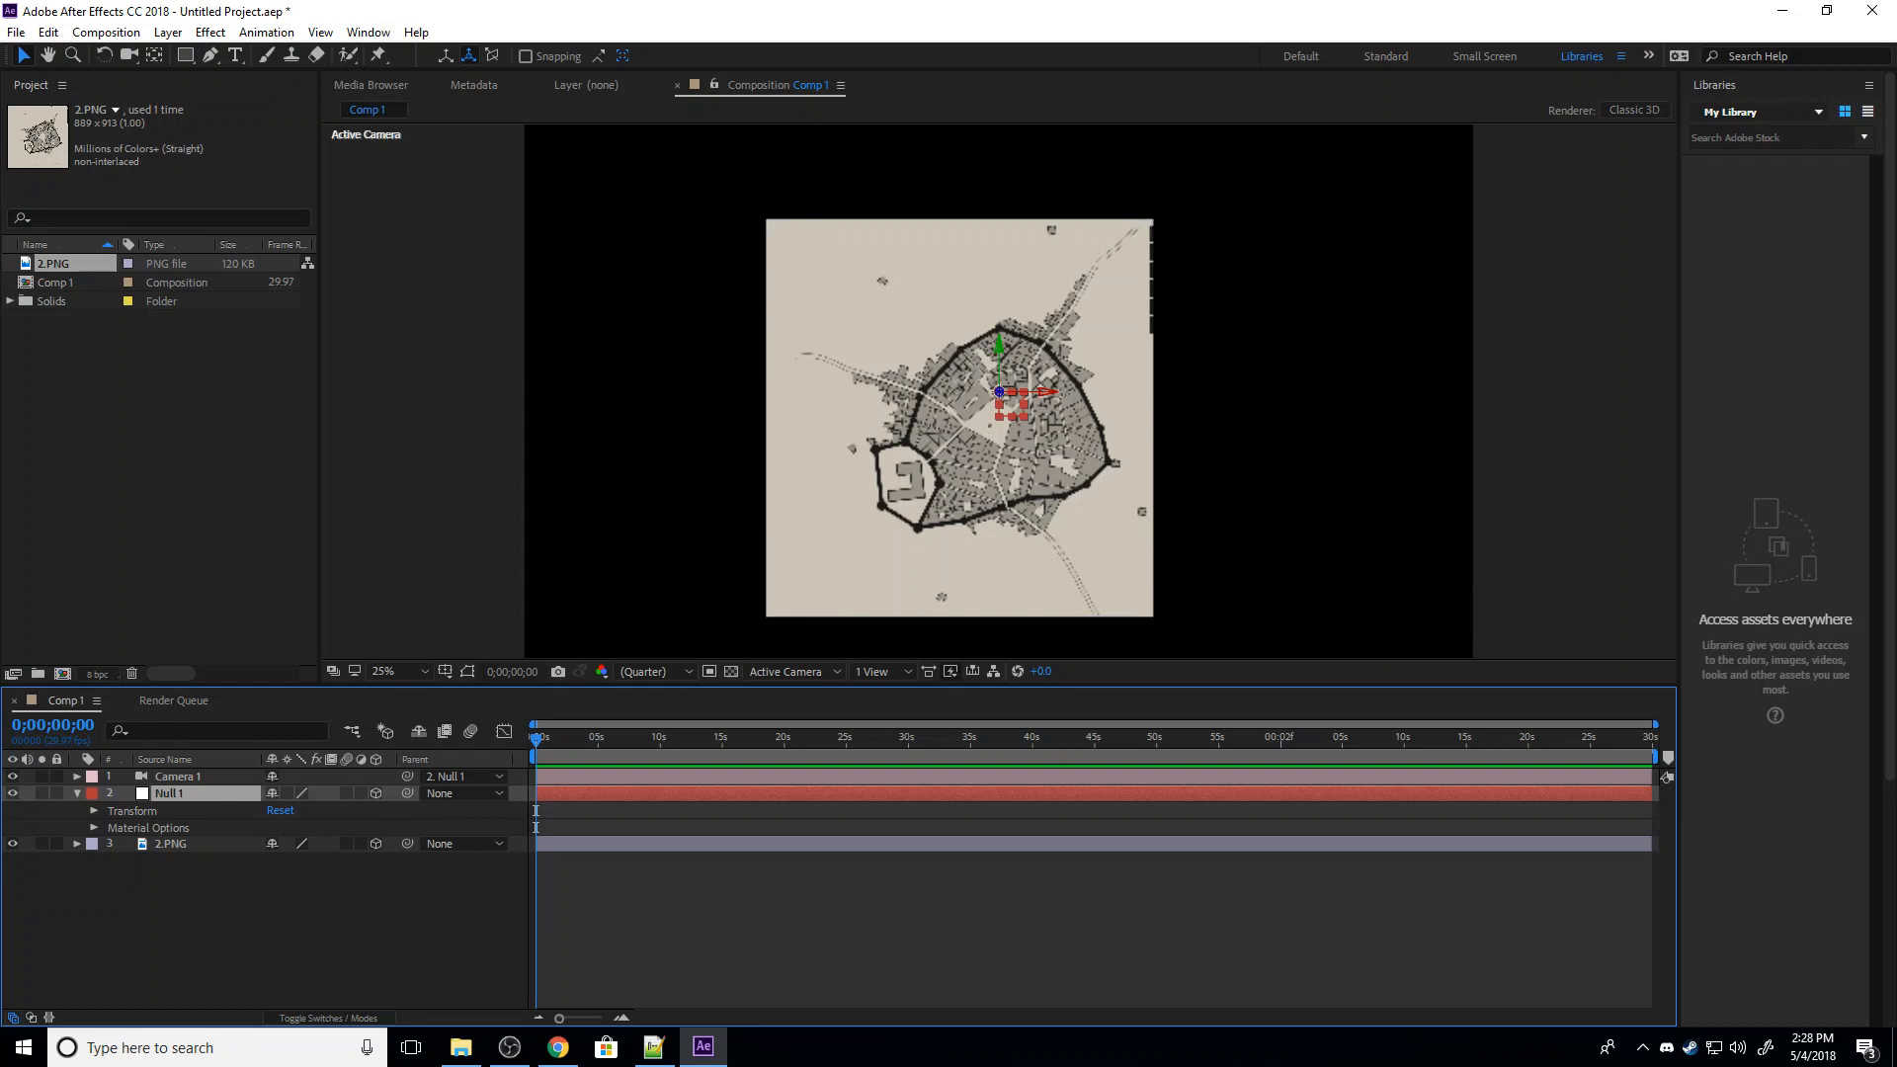
Add a second 2.PNG image to the composition, beside the existing map.
key(alt+Tab)
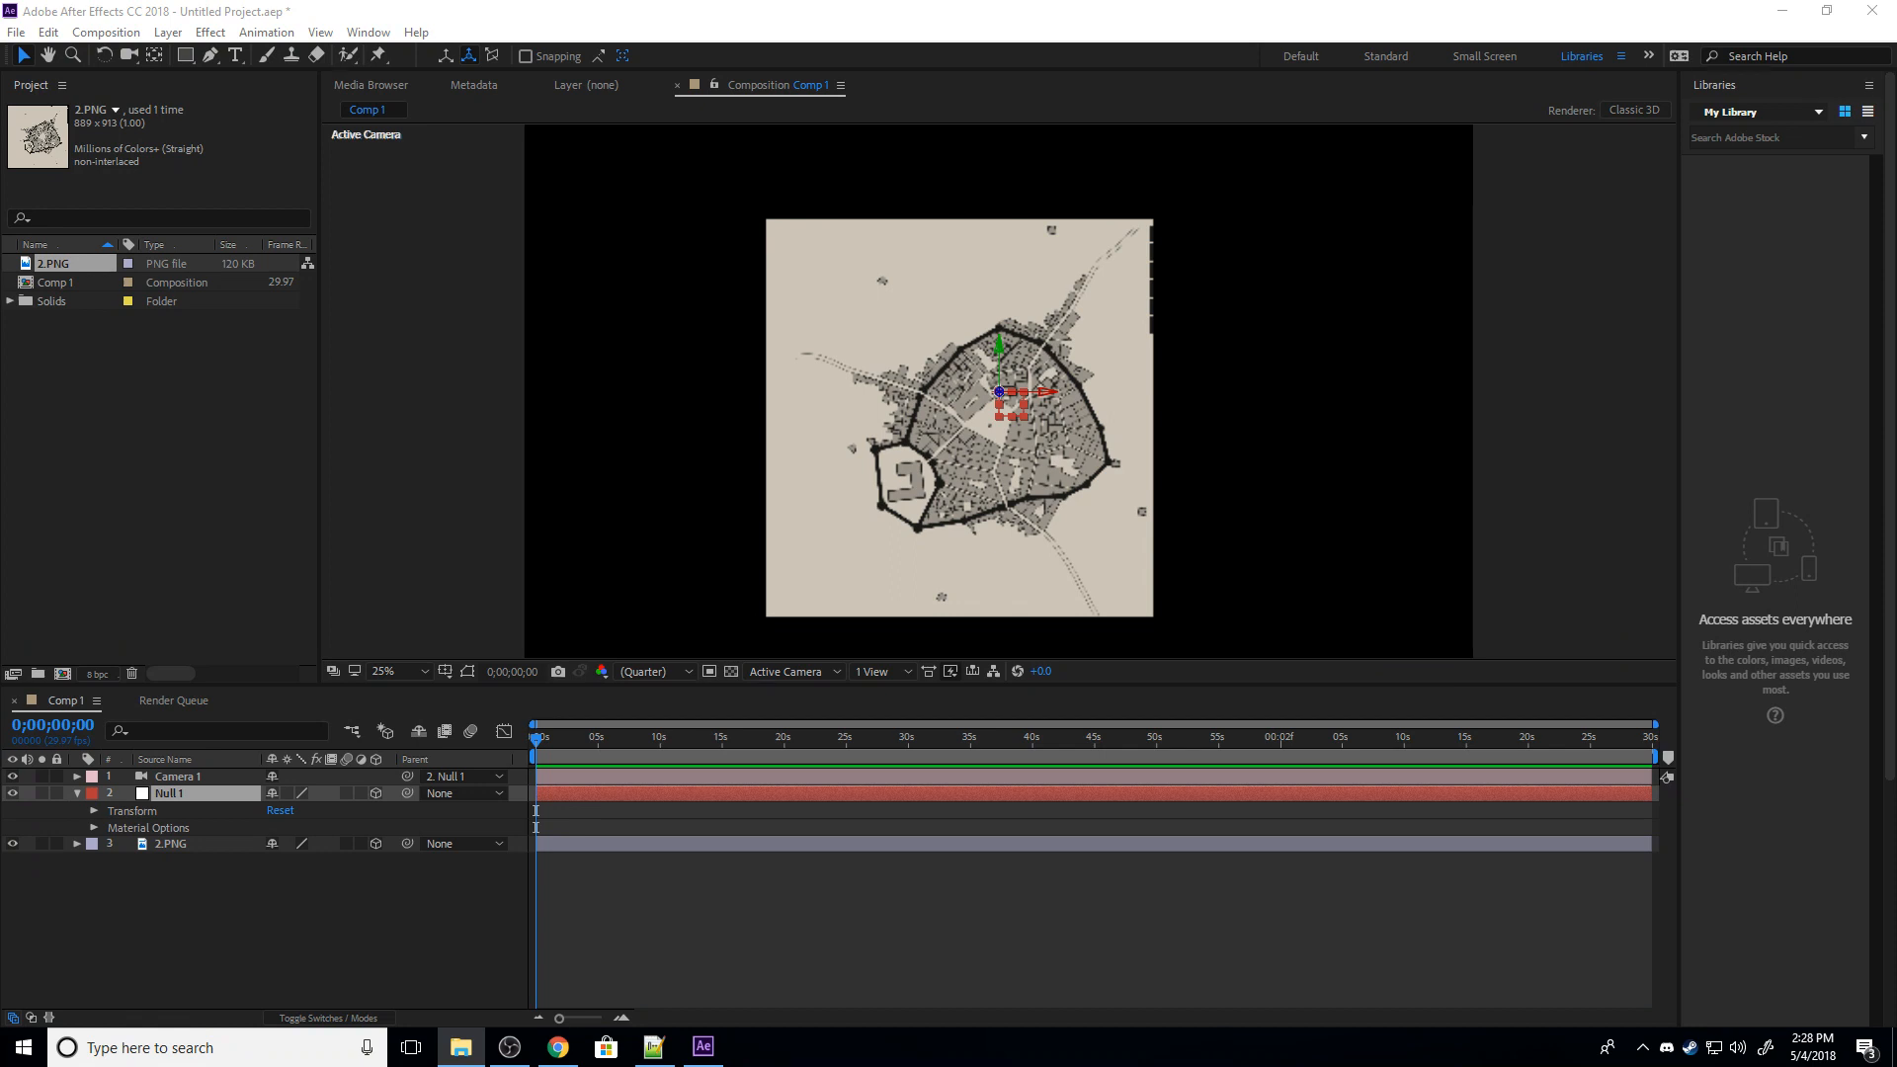
drag(2, 188, 664, 429)
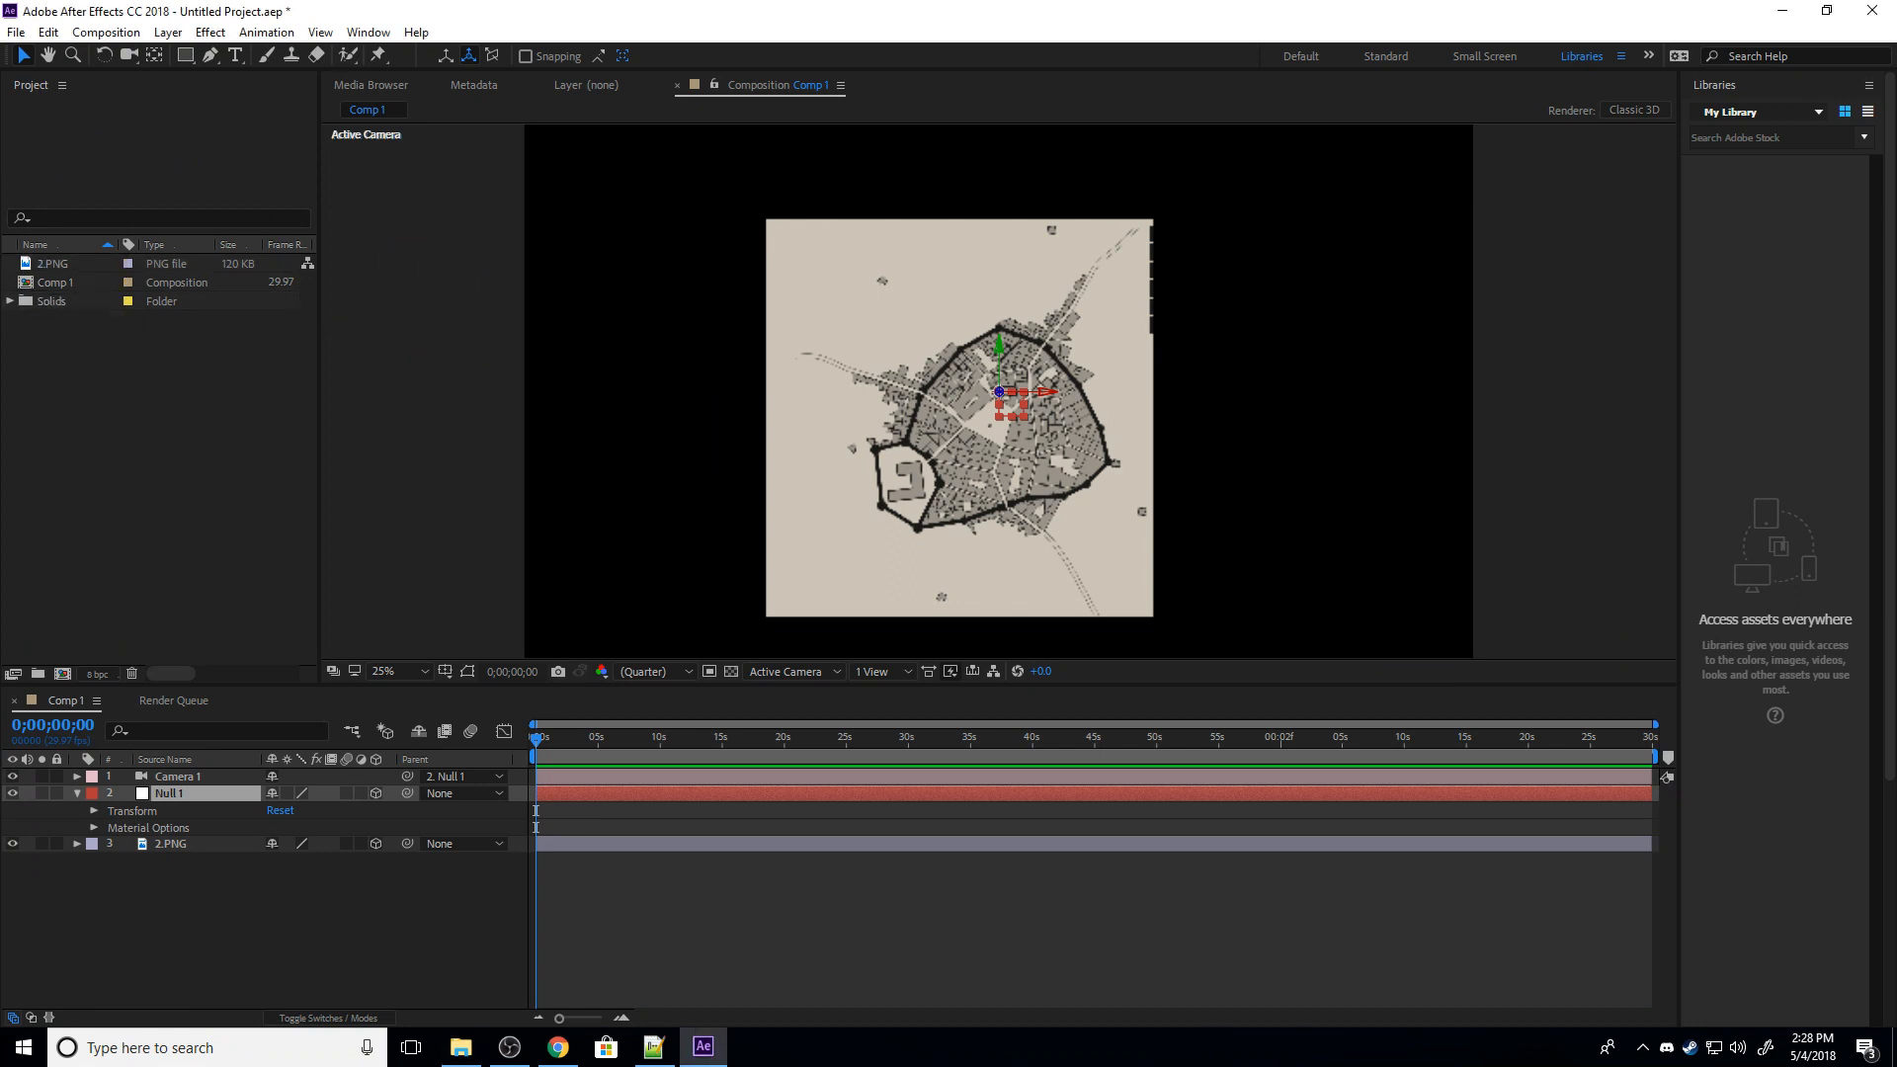
drag(1027, 435, 1316, 447)
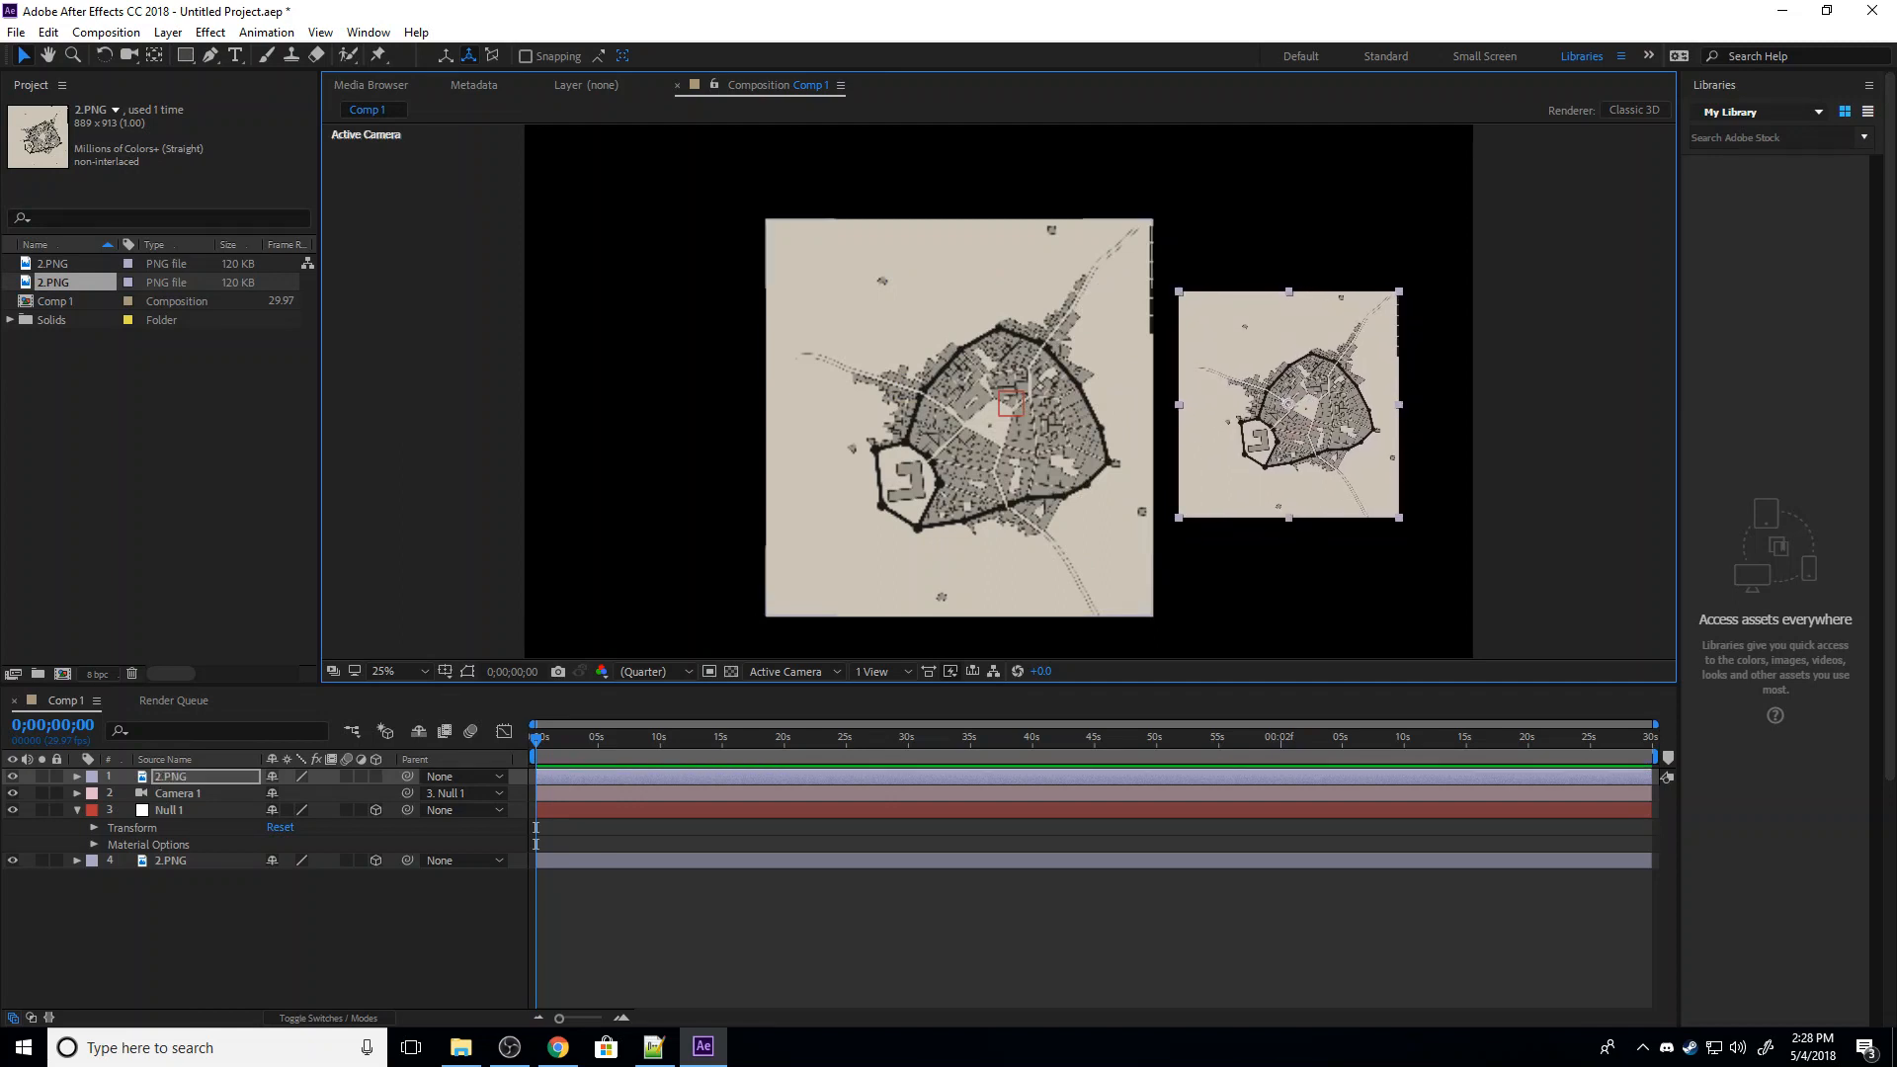
click(1008, 439)
Move the null in depth with the second image as a 2D layer, and again with that image made 3D.
click(178, 794)
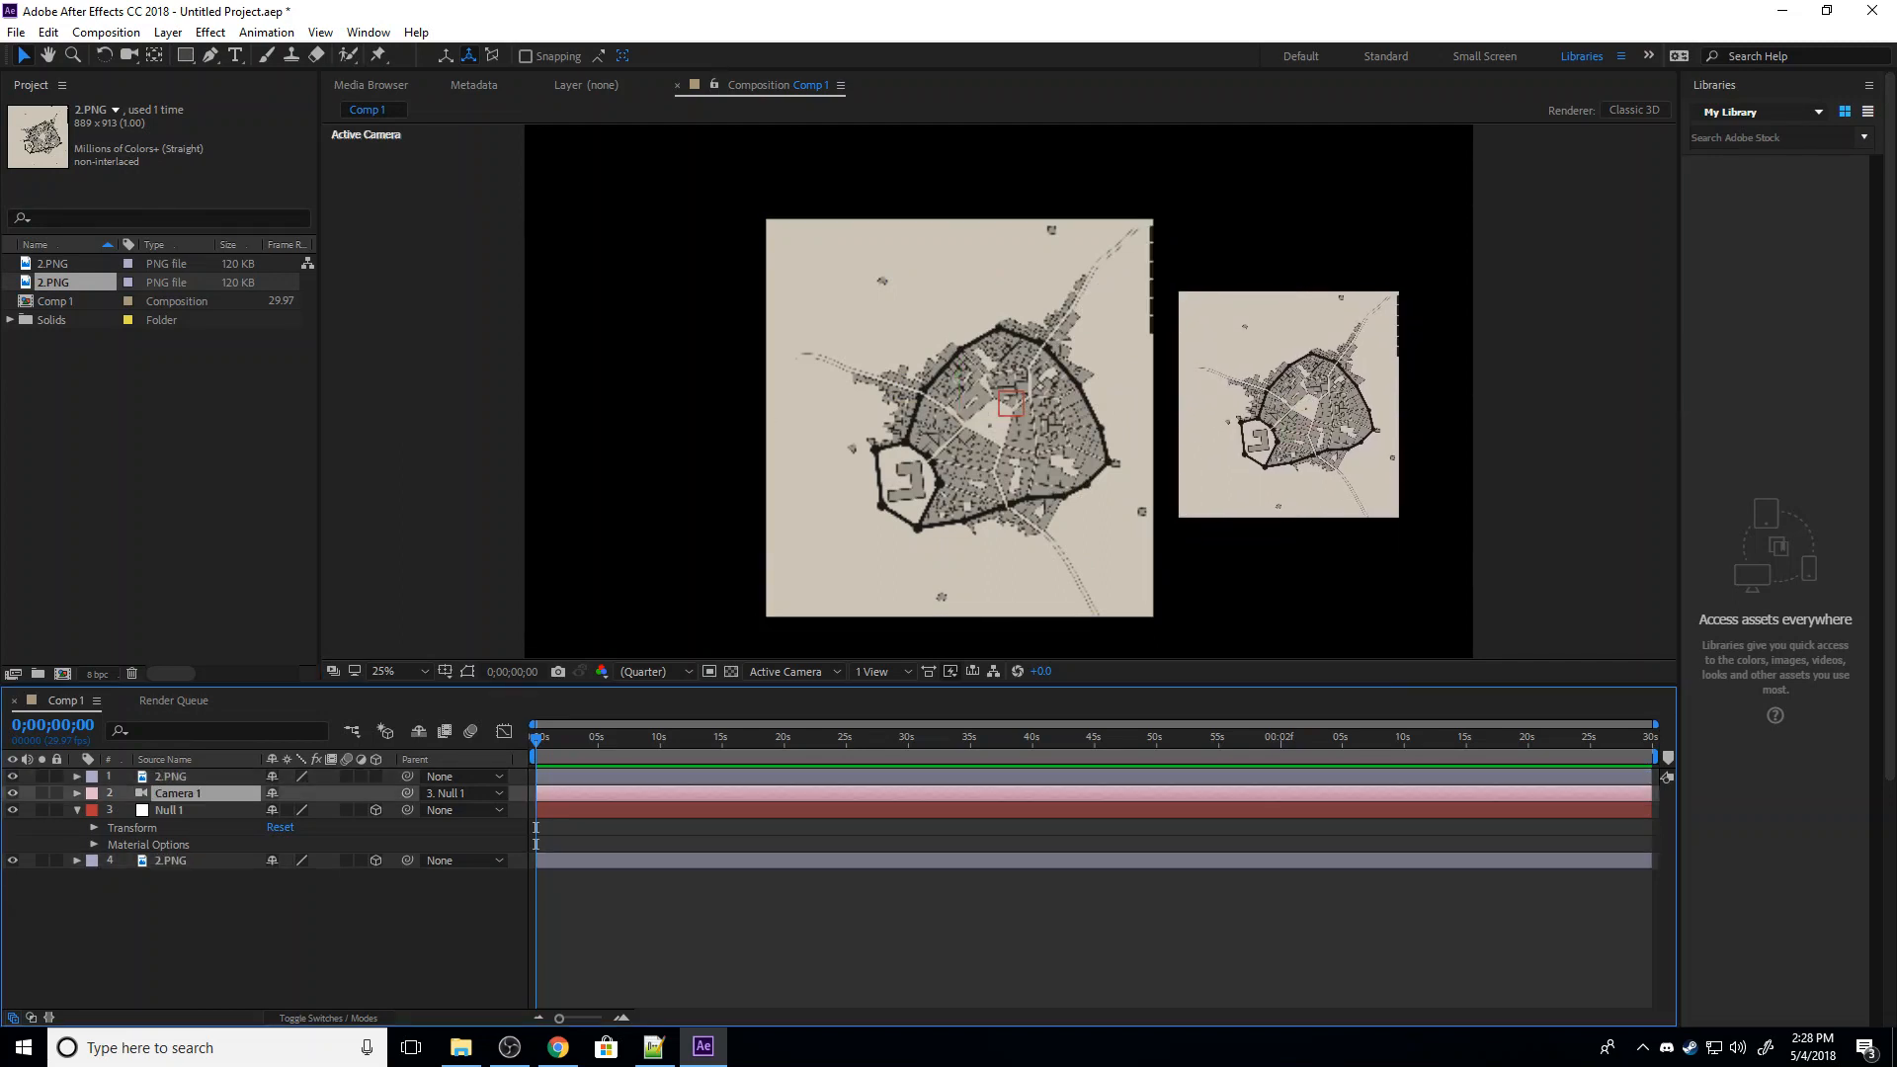
click(170, 810)
drag(999, 392, 1001, 348)
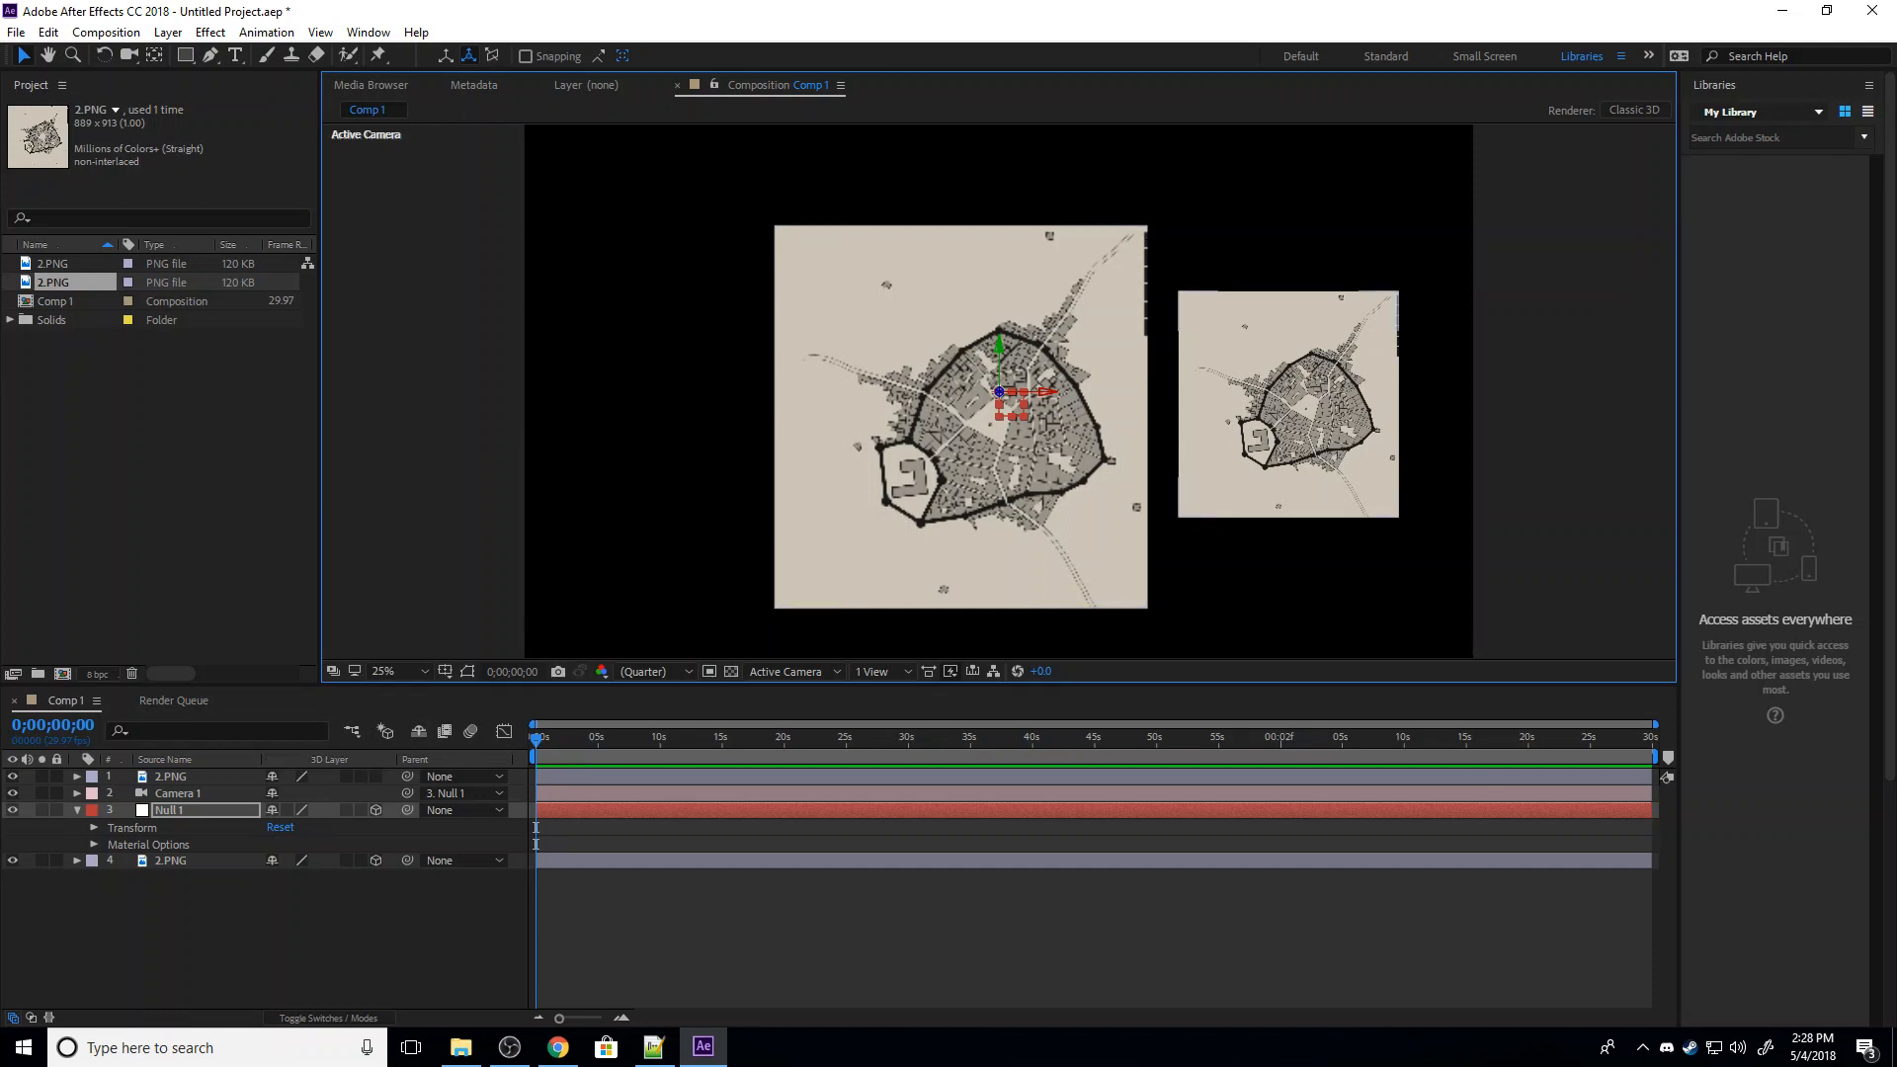
click(375, 777)
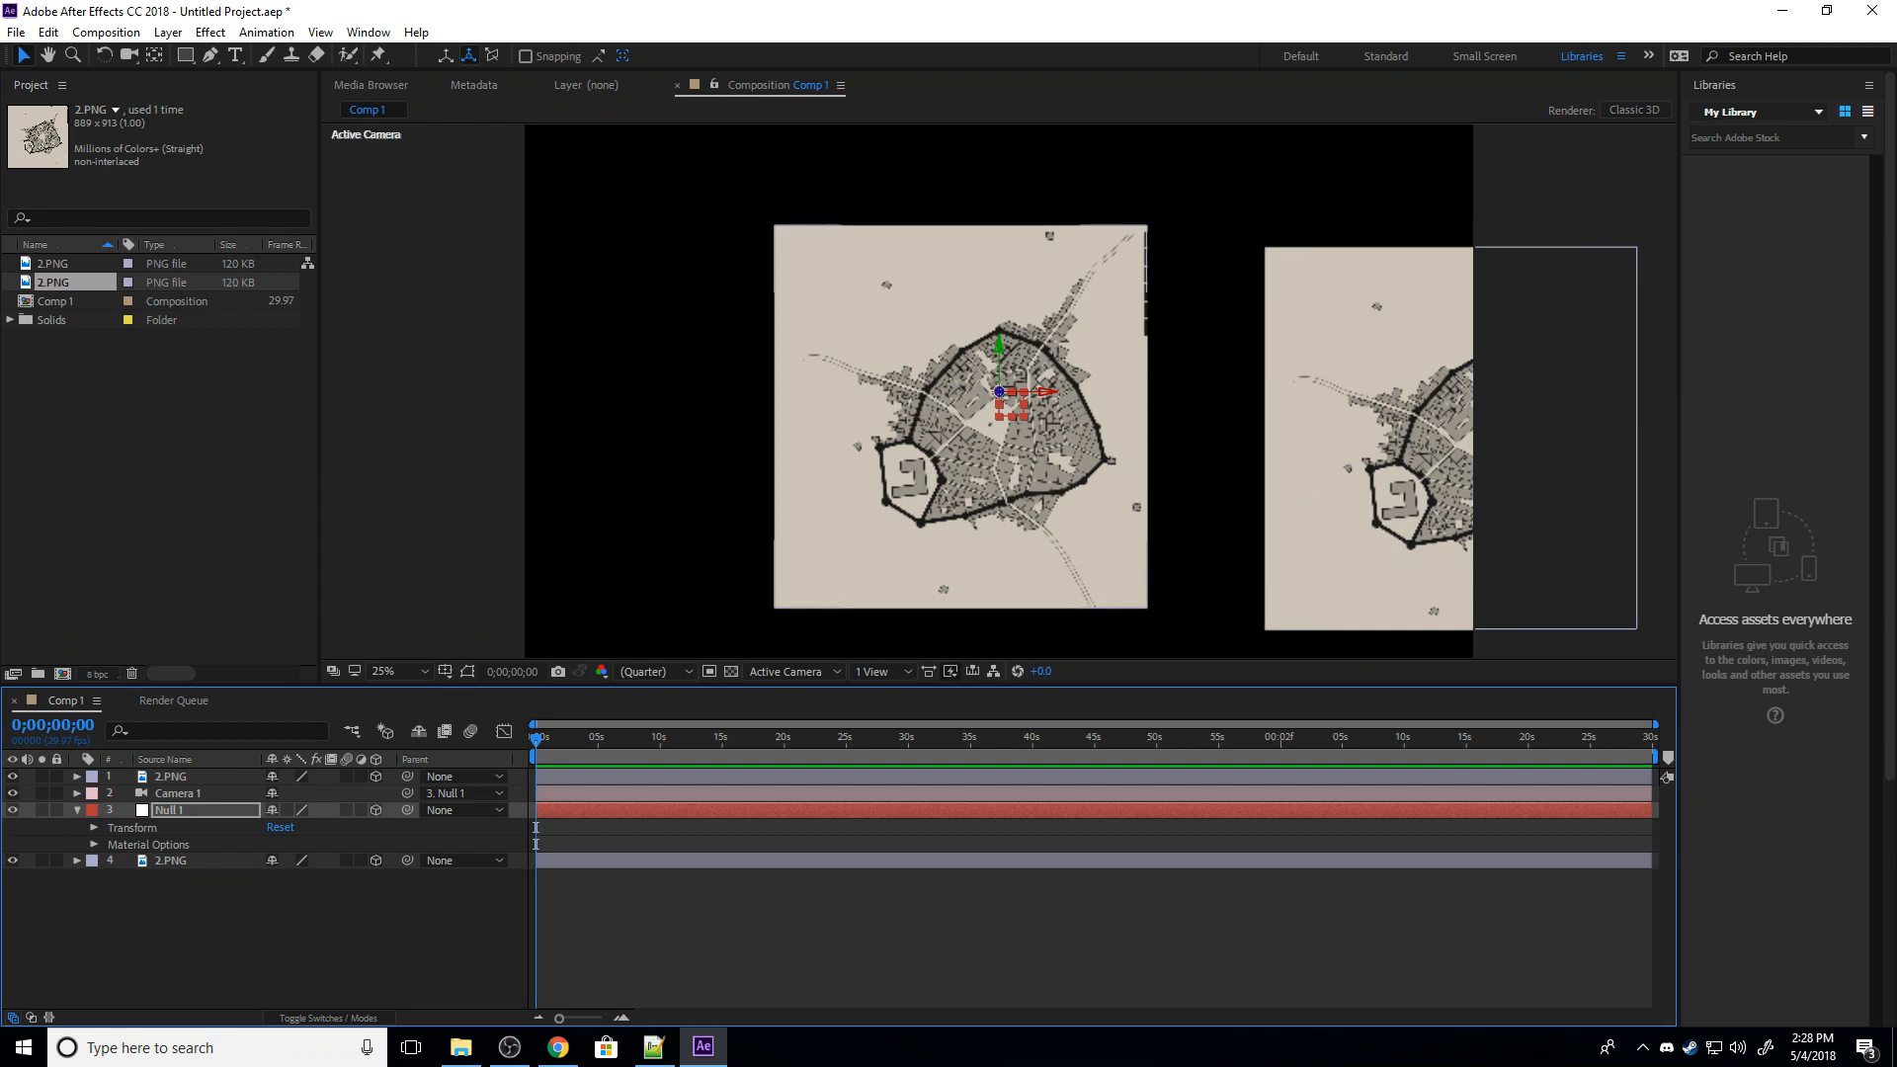
mouse_move(999, 392)
mouse_down()
mouse_move(1062, 346)
mouse_move(948, 435)
mouse_move(1018, 380)
mouse_up()
Turn the second image back into a 2D layer and delete it from the composition.
click(376, 777)
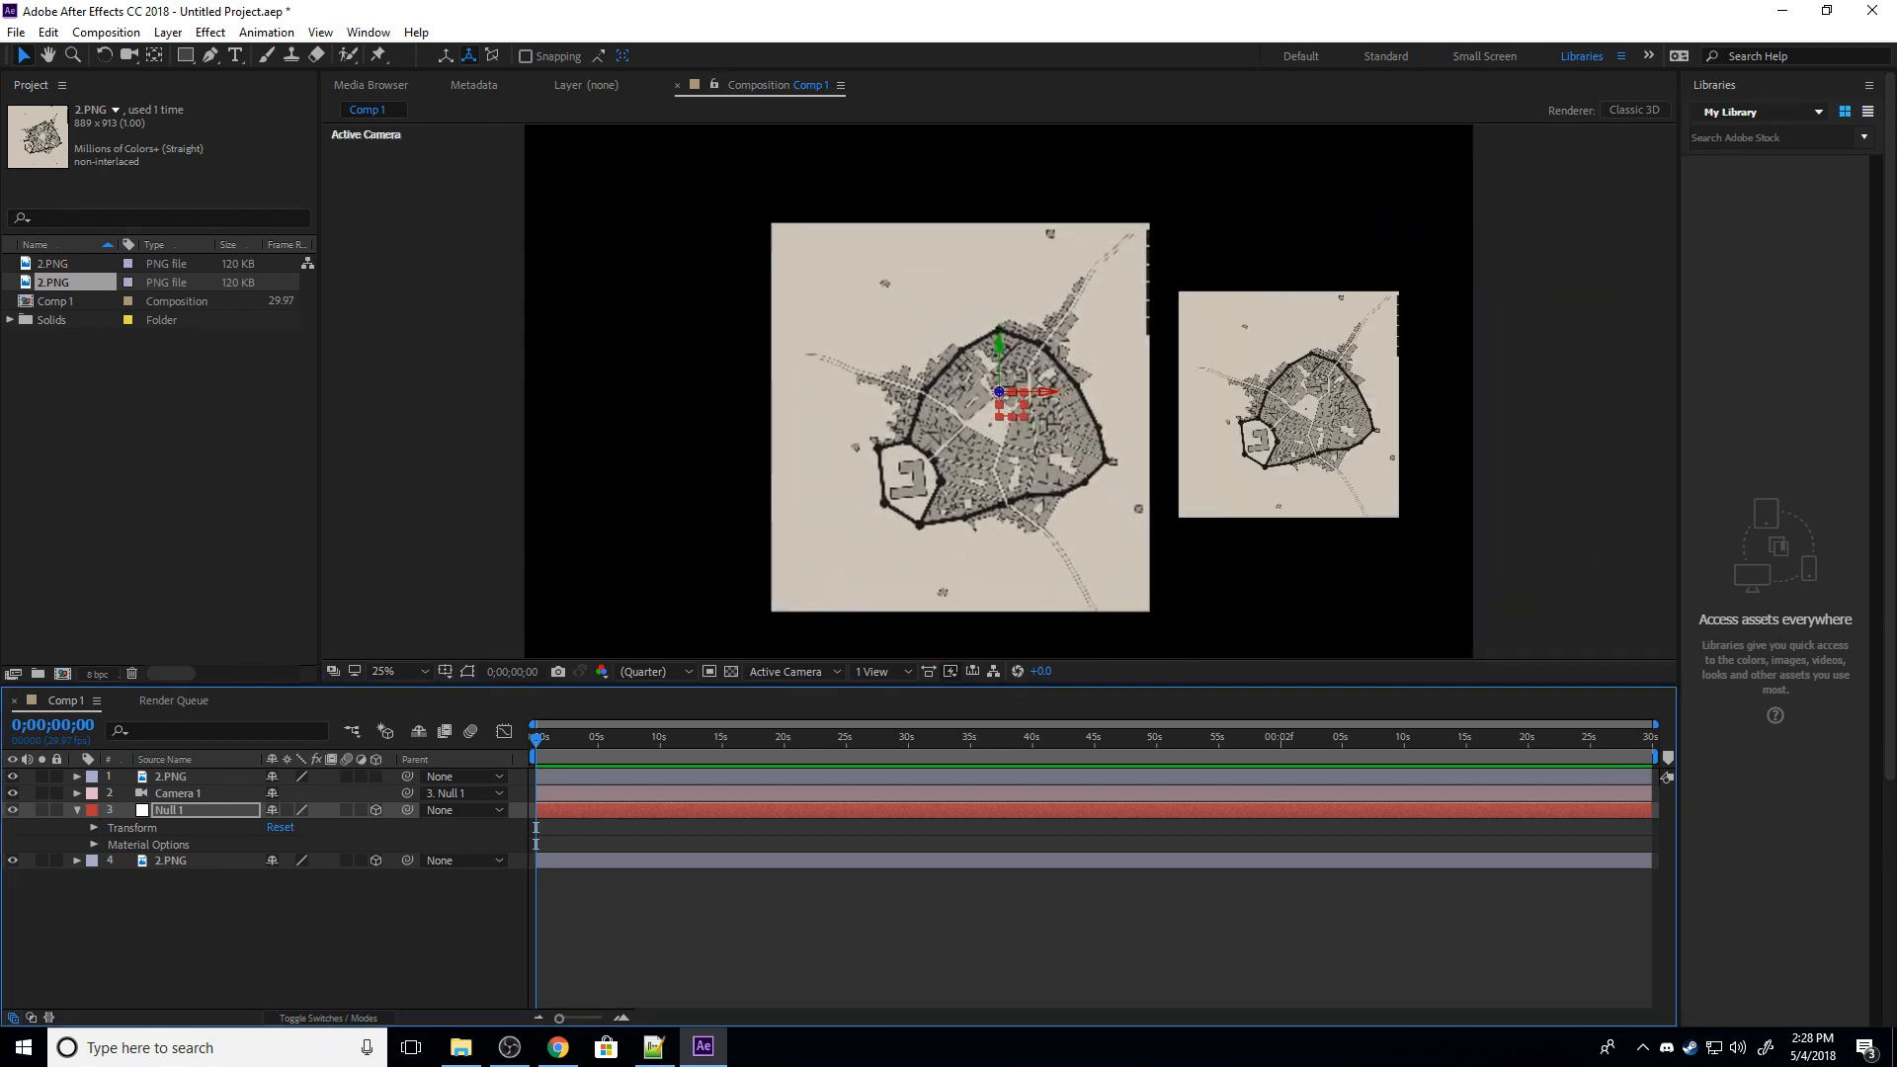
click(1285, 410)
key(Delete)
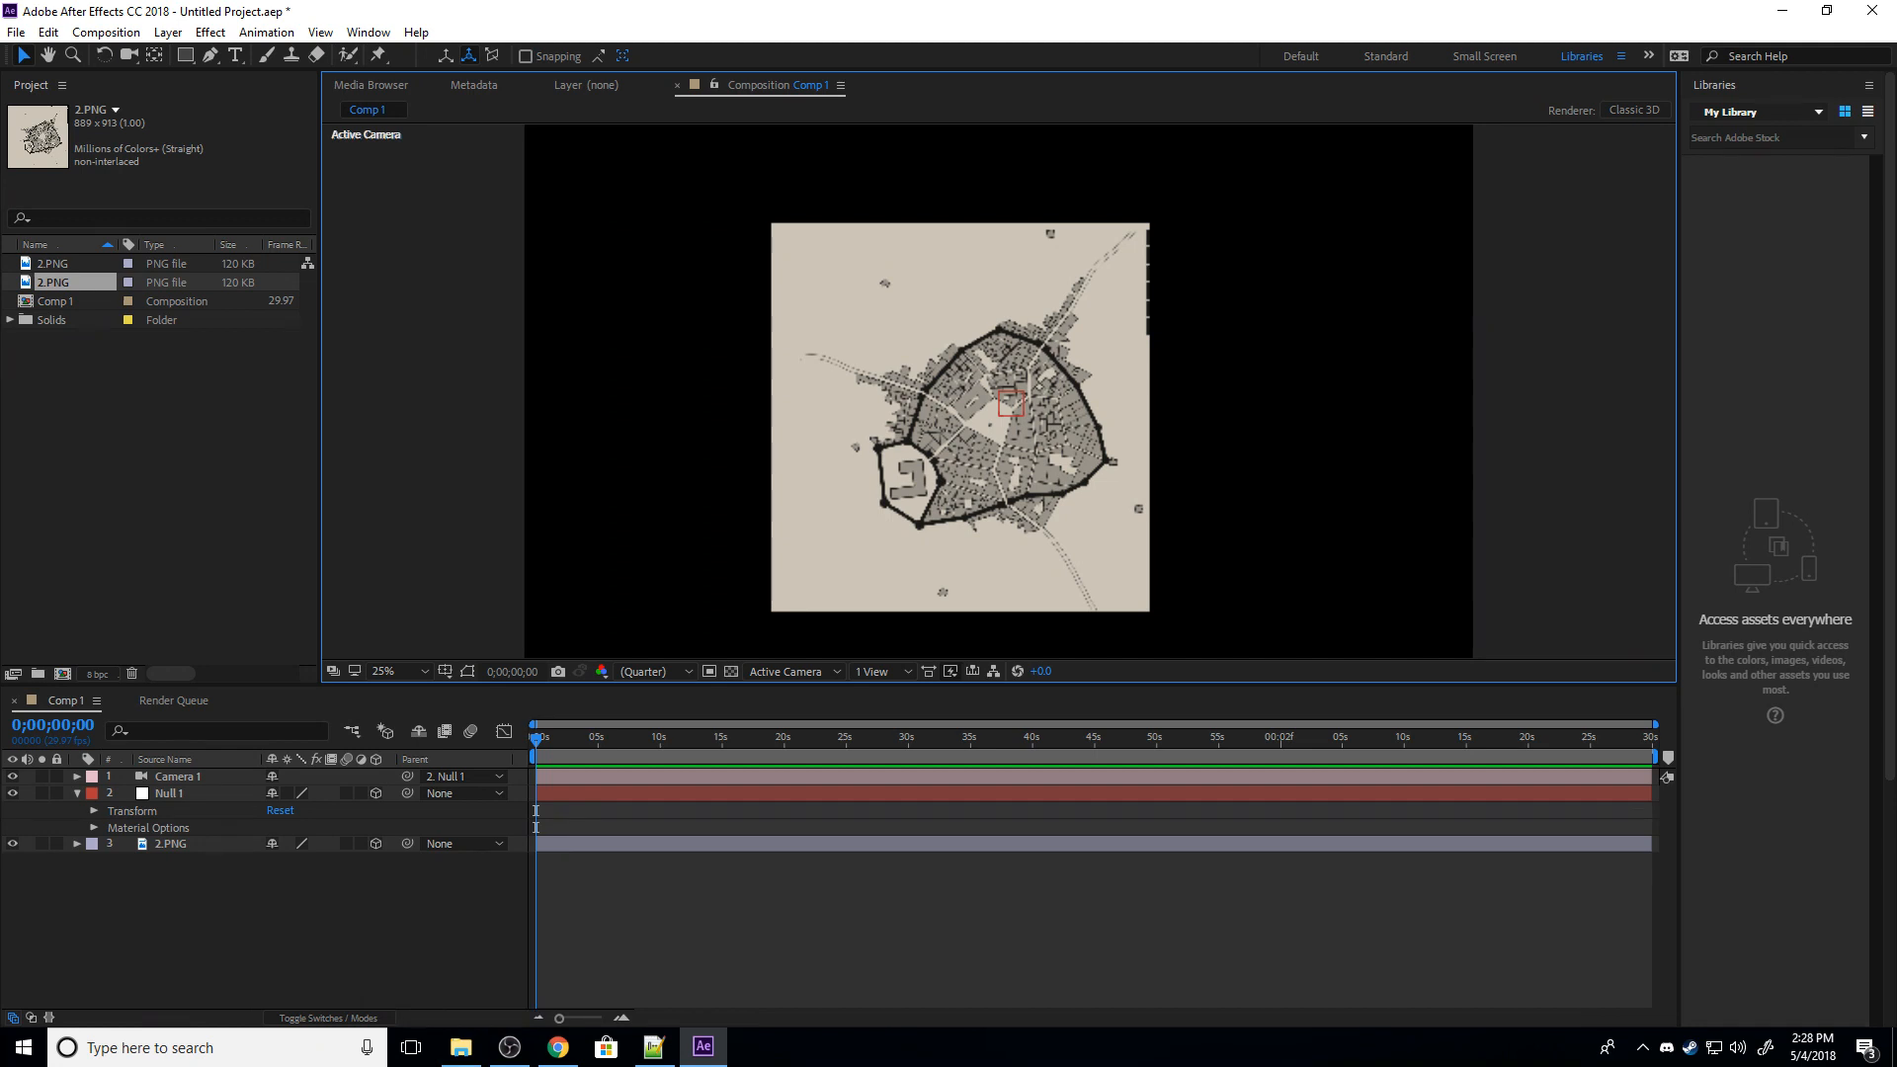
Expand the null's Transform properties.
click(94, 811)
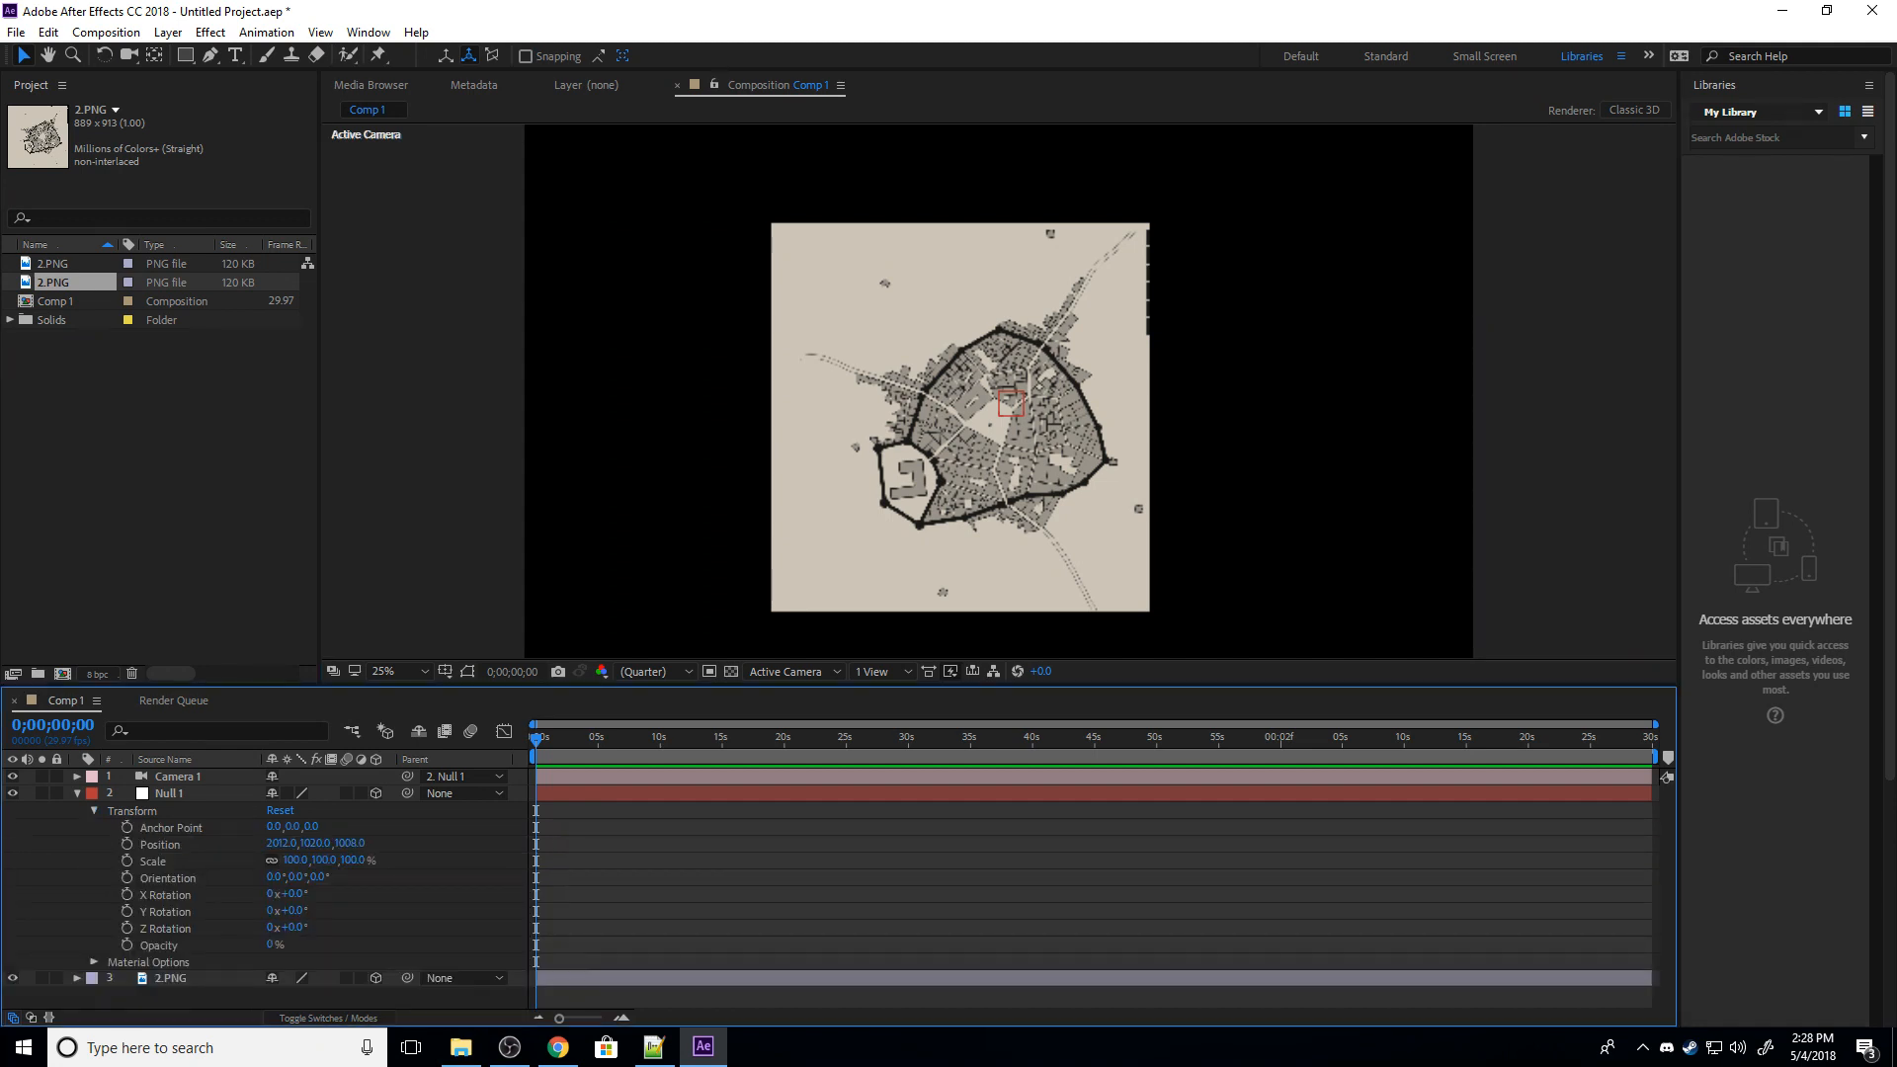
key(alt+Tab)
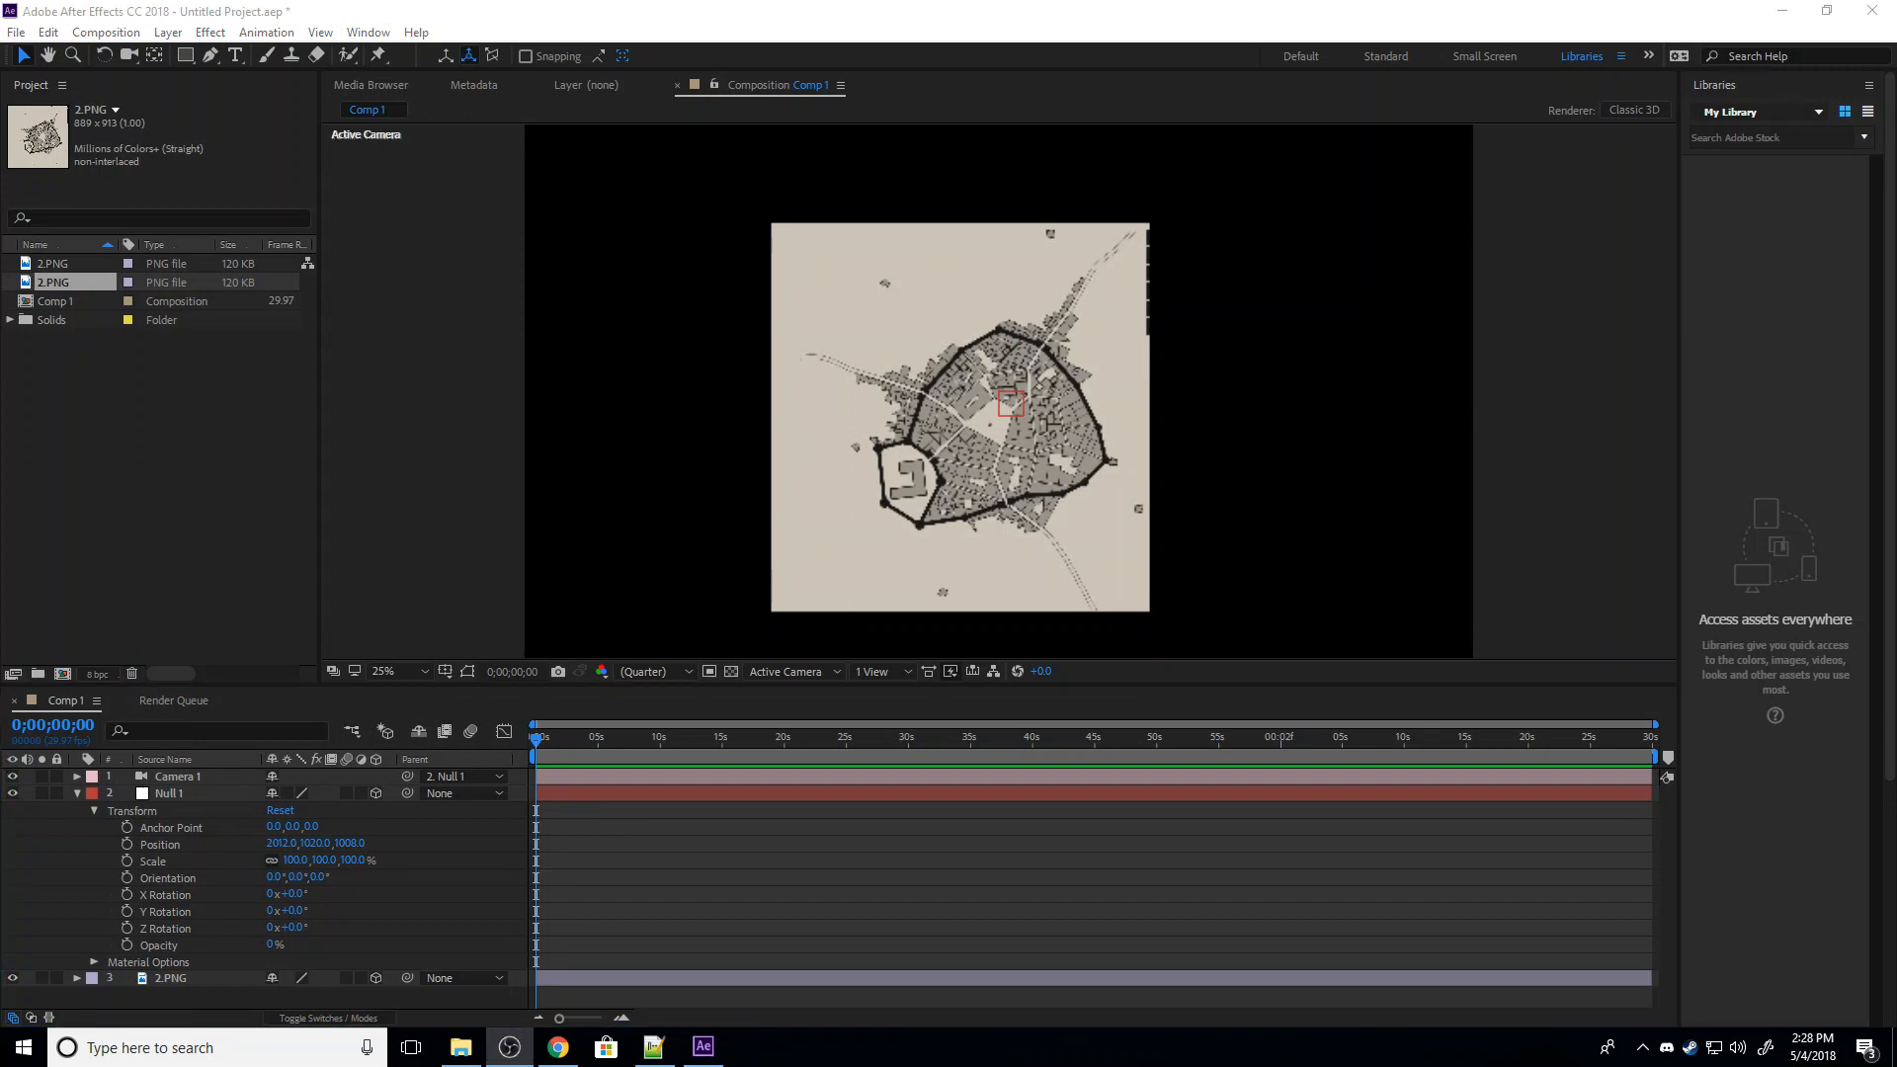
Keyframe the null's Position at the start and again at 0;00;07;07, moving it there to 2196, 832, 1836.
click(126, 845)
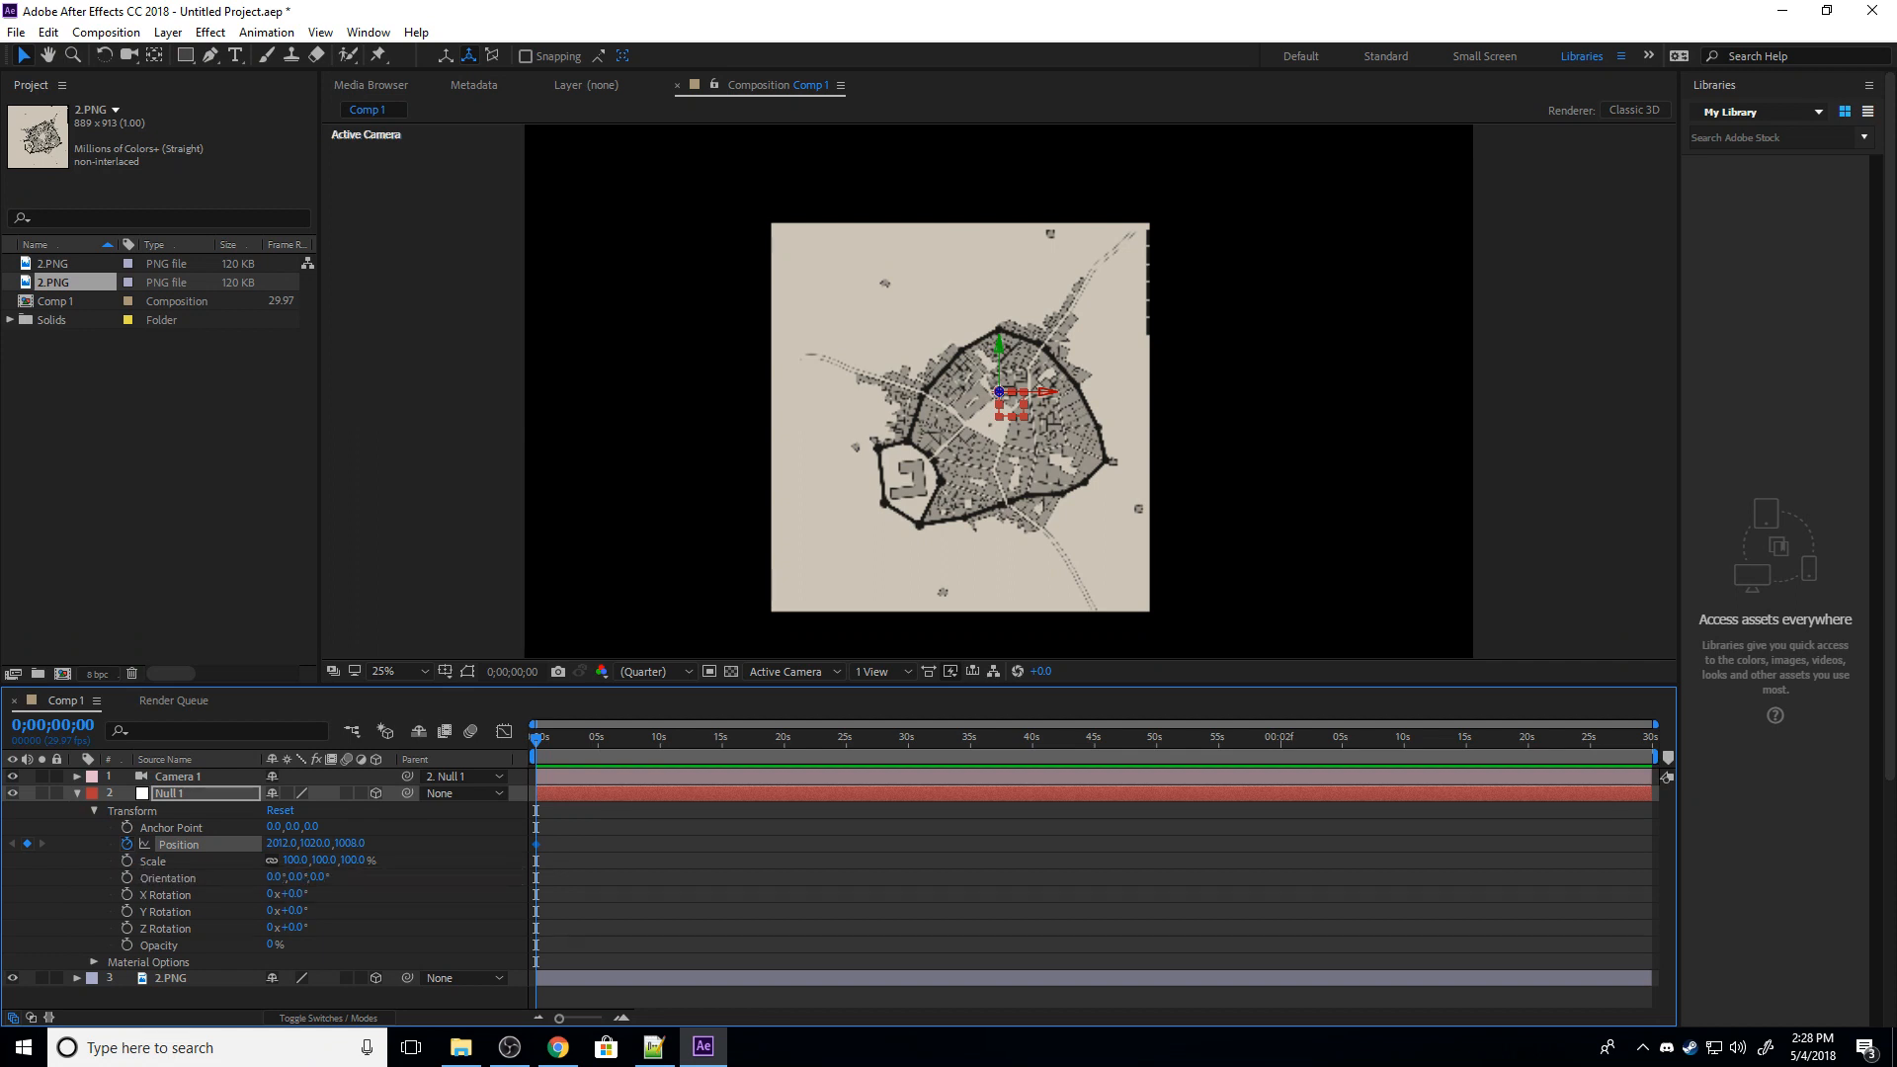
mouse_move(536, 845)
mouse_down()
mouse_move(581, 844)
mouse_move(537, 844)
mouse_up()
drag(536, 741, 625, 741)
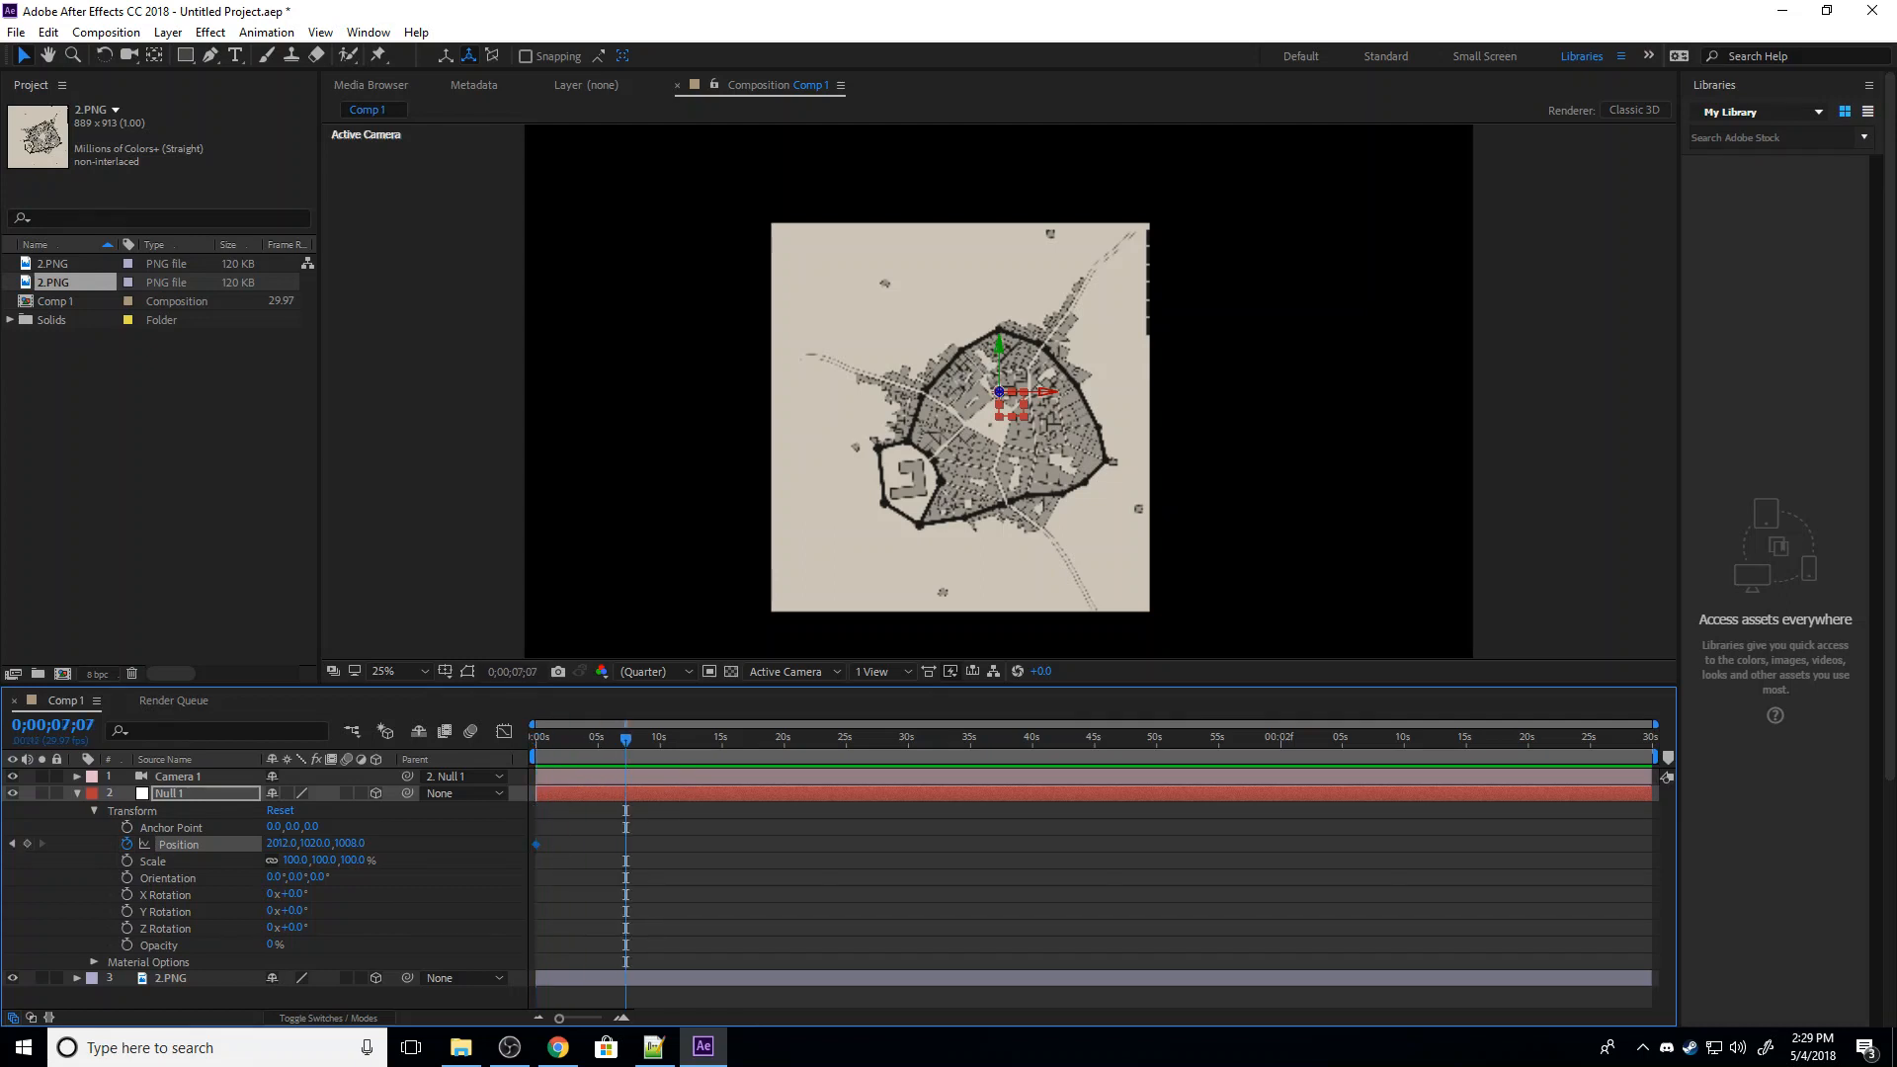
click(28, 844)
drag(998, 345, 999, 266)
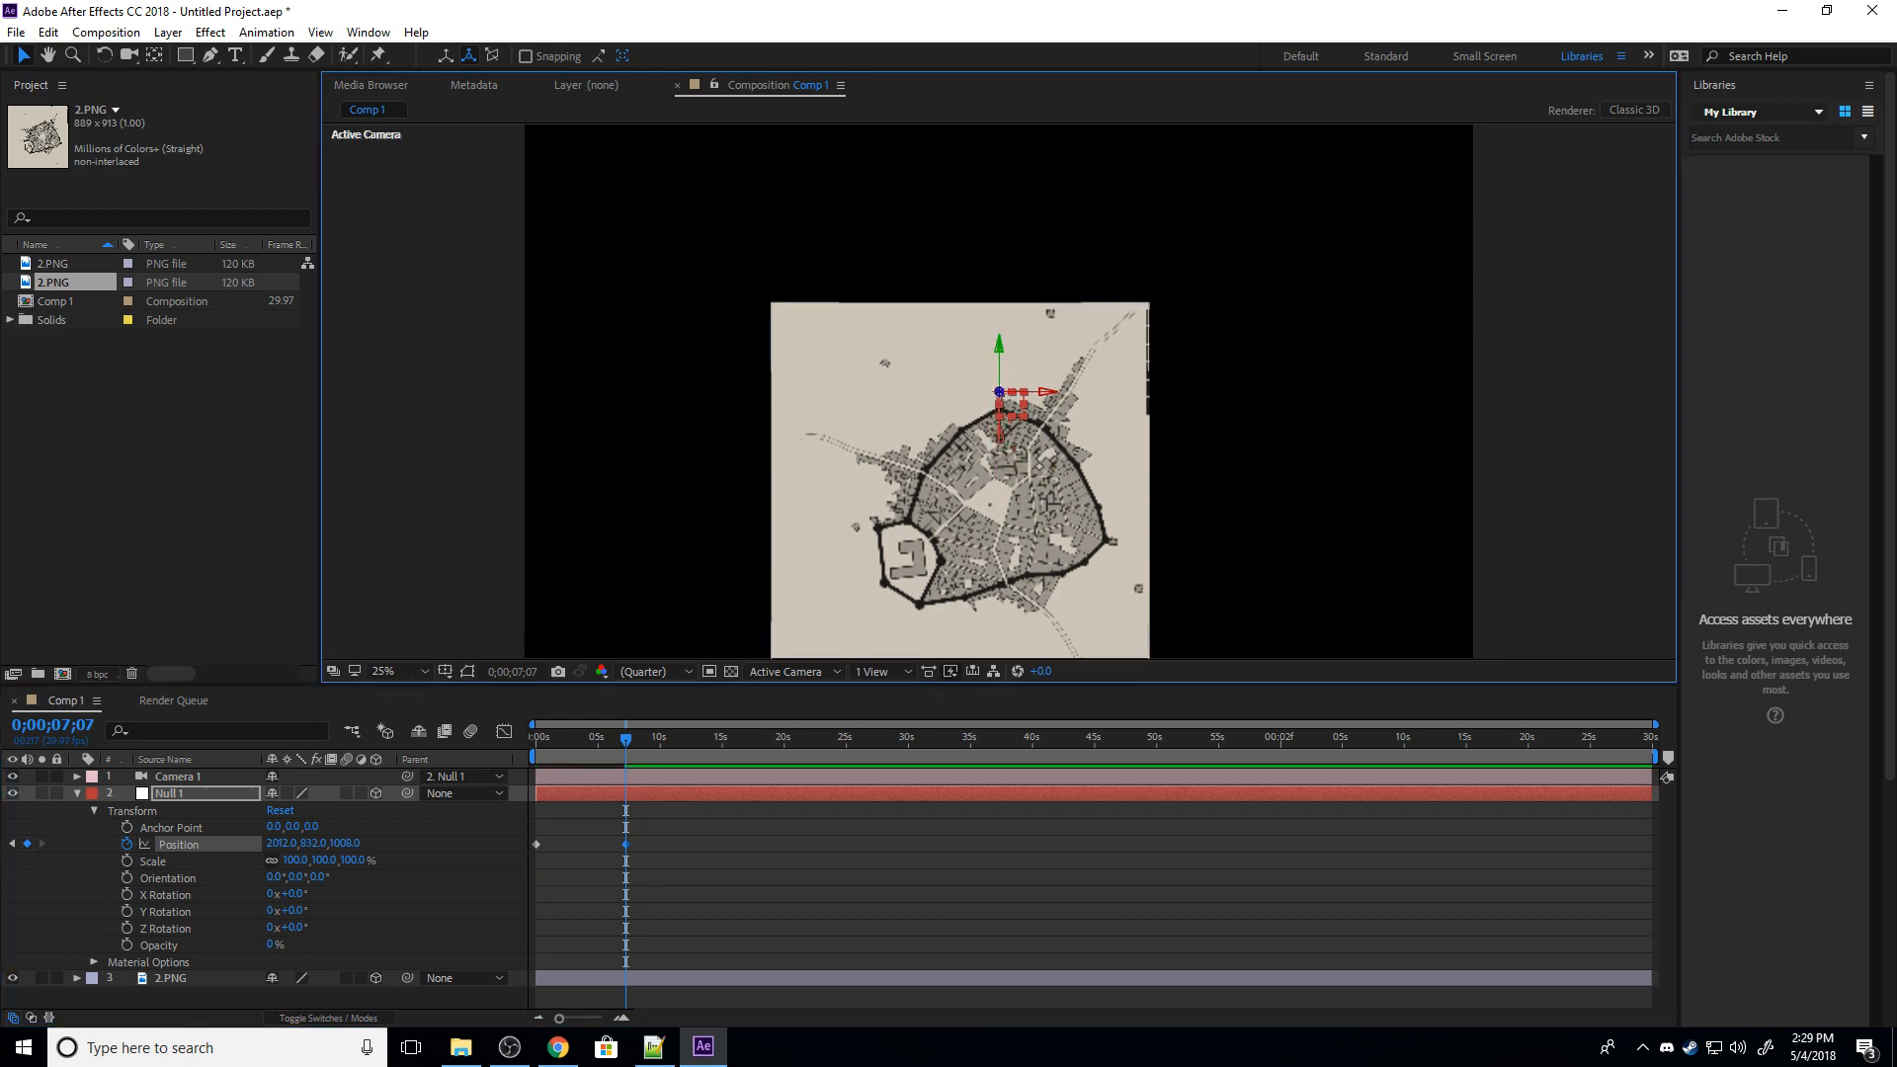
drag(1048, 392, 999, 188)
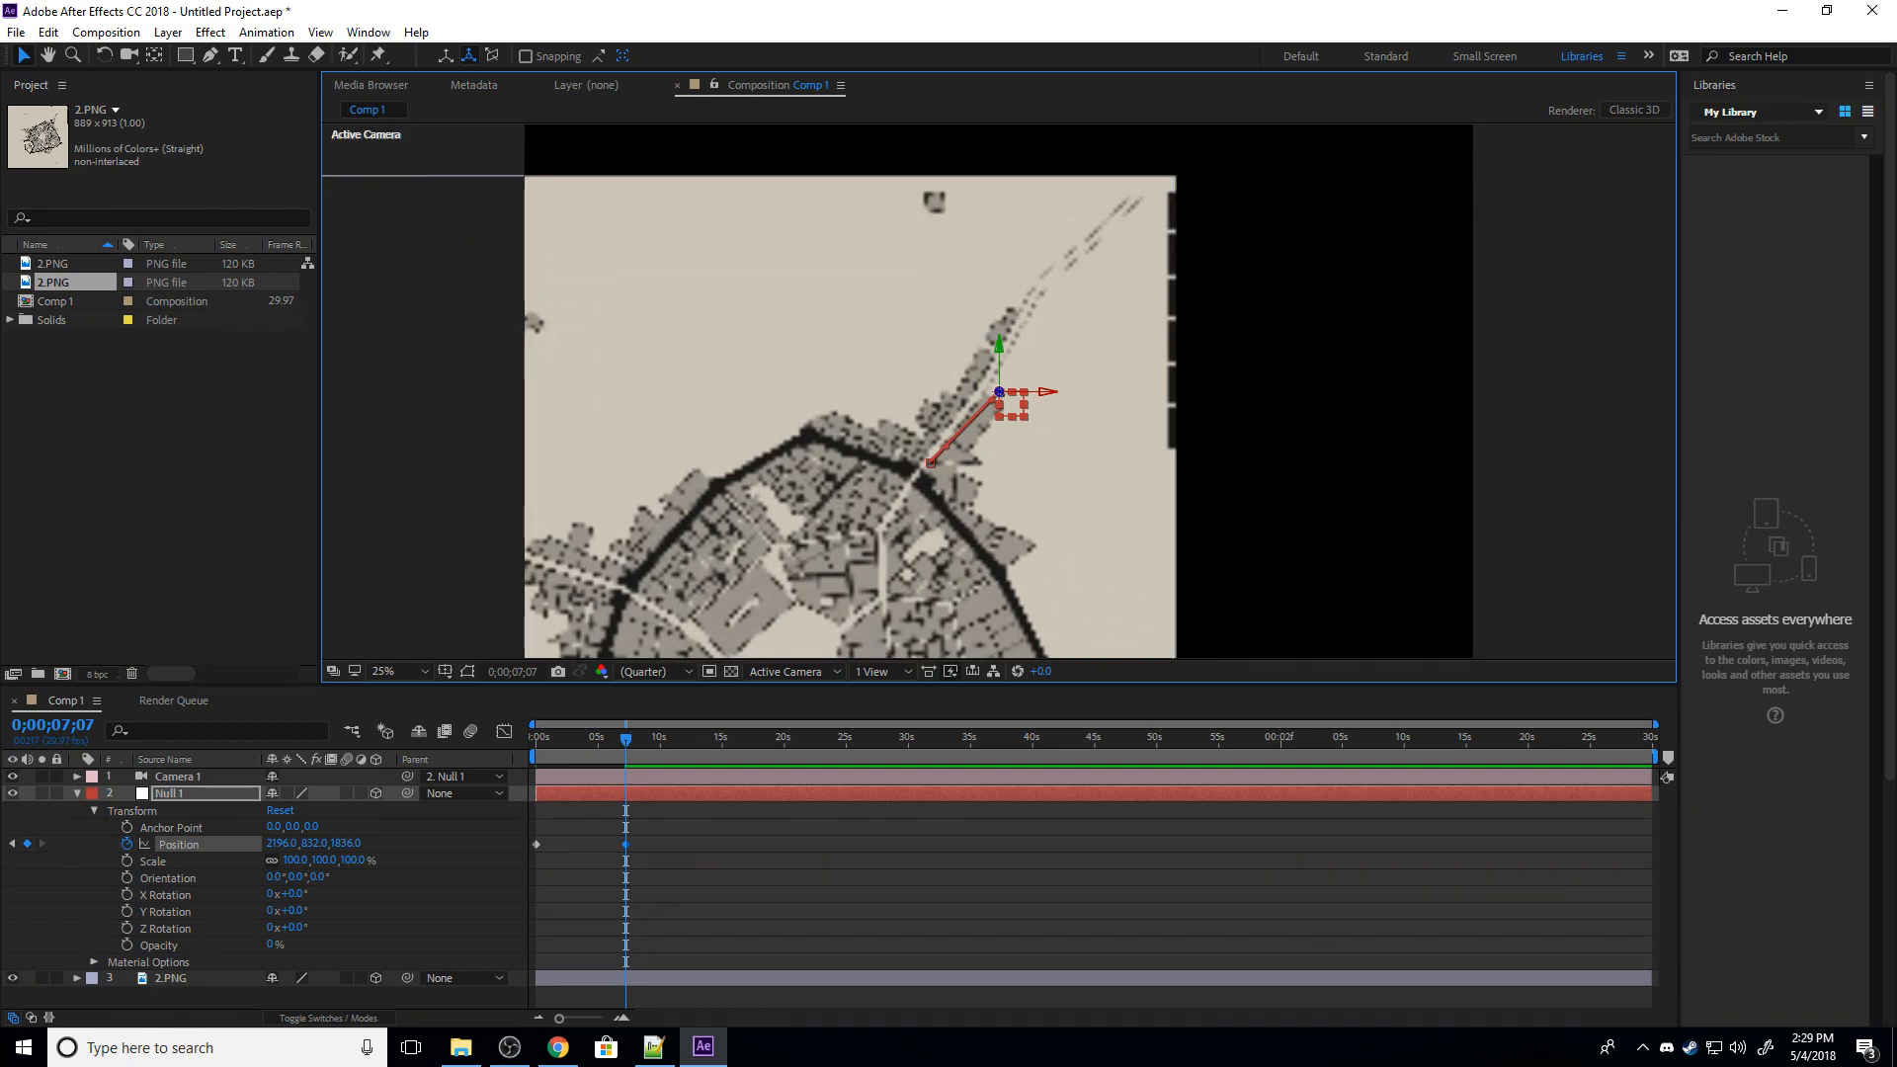
Preview the null's position animation from the start of the composition.
drag(626, 739, 535, 739)
key(space)
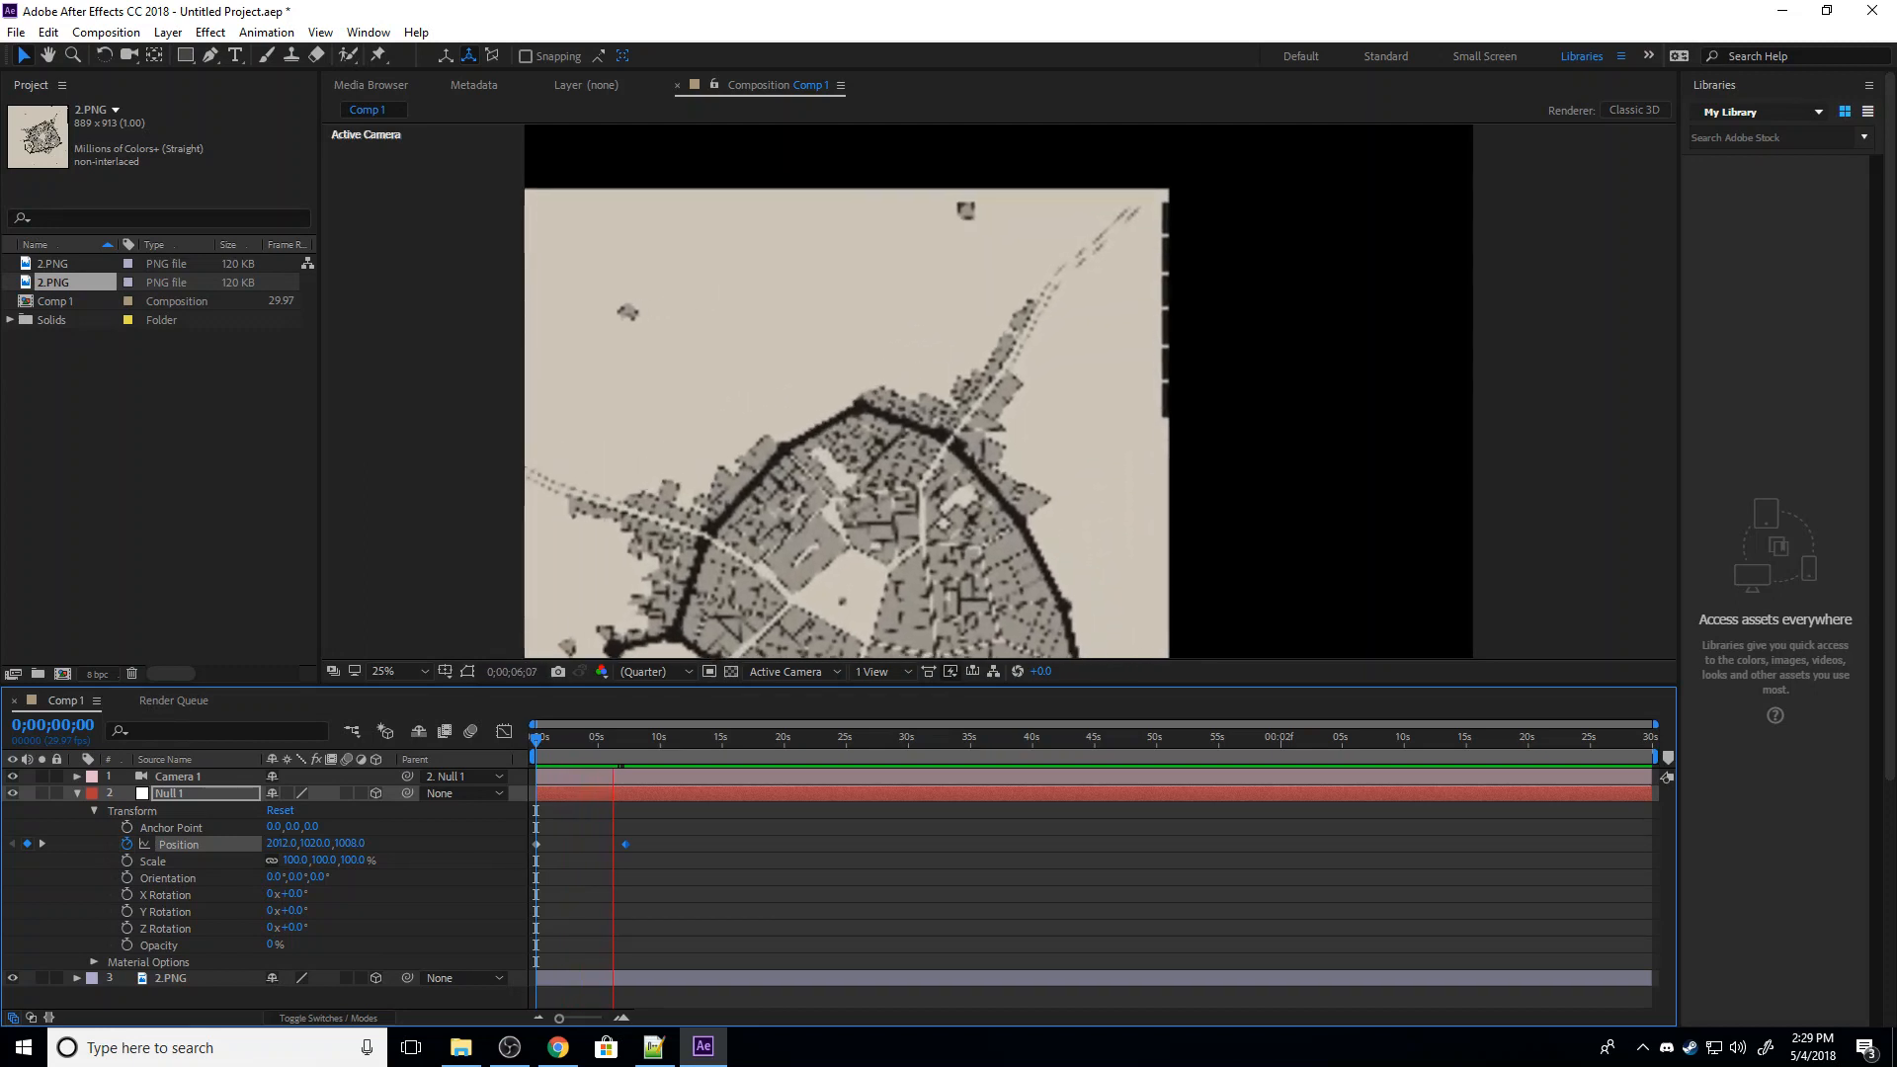
key(space)
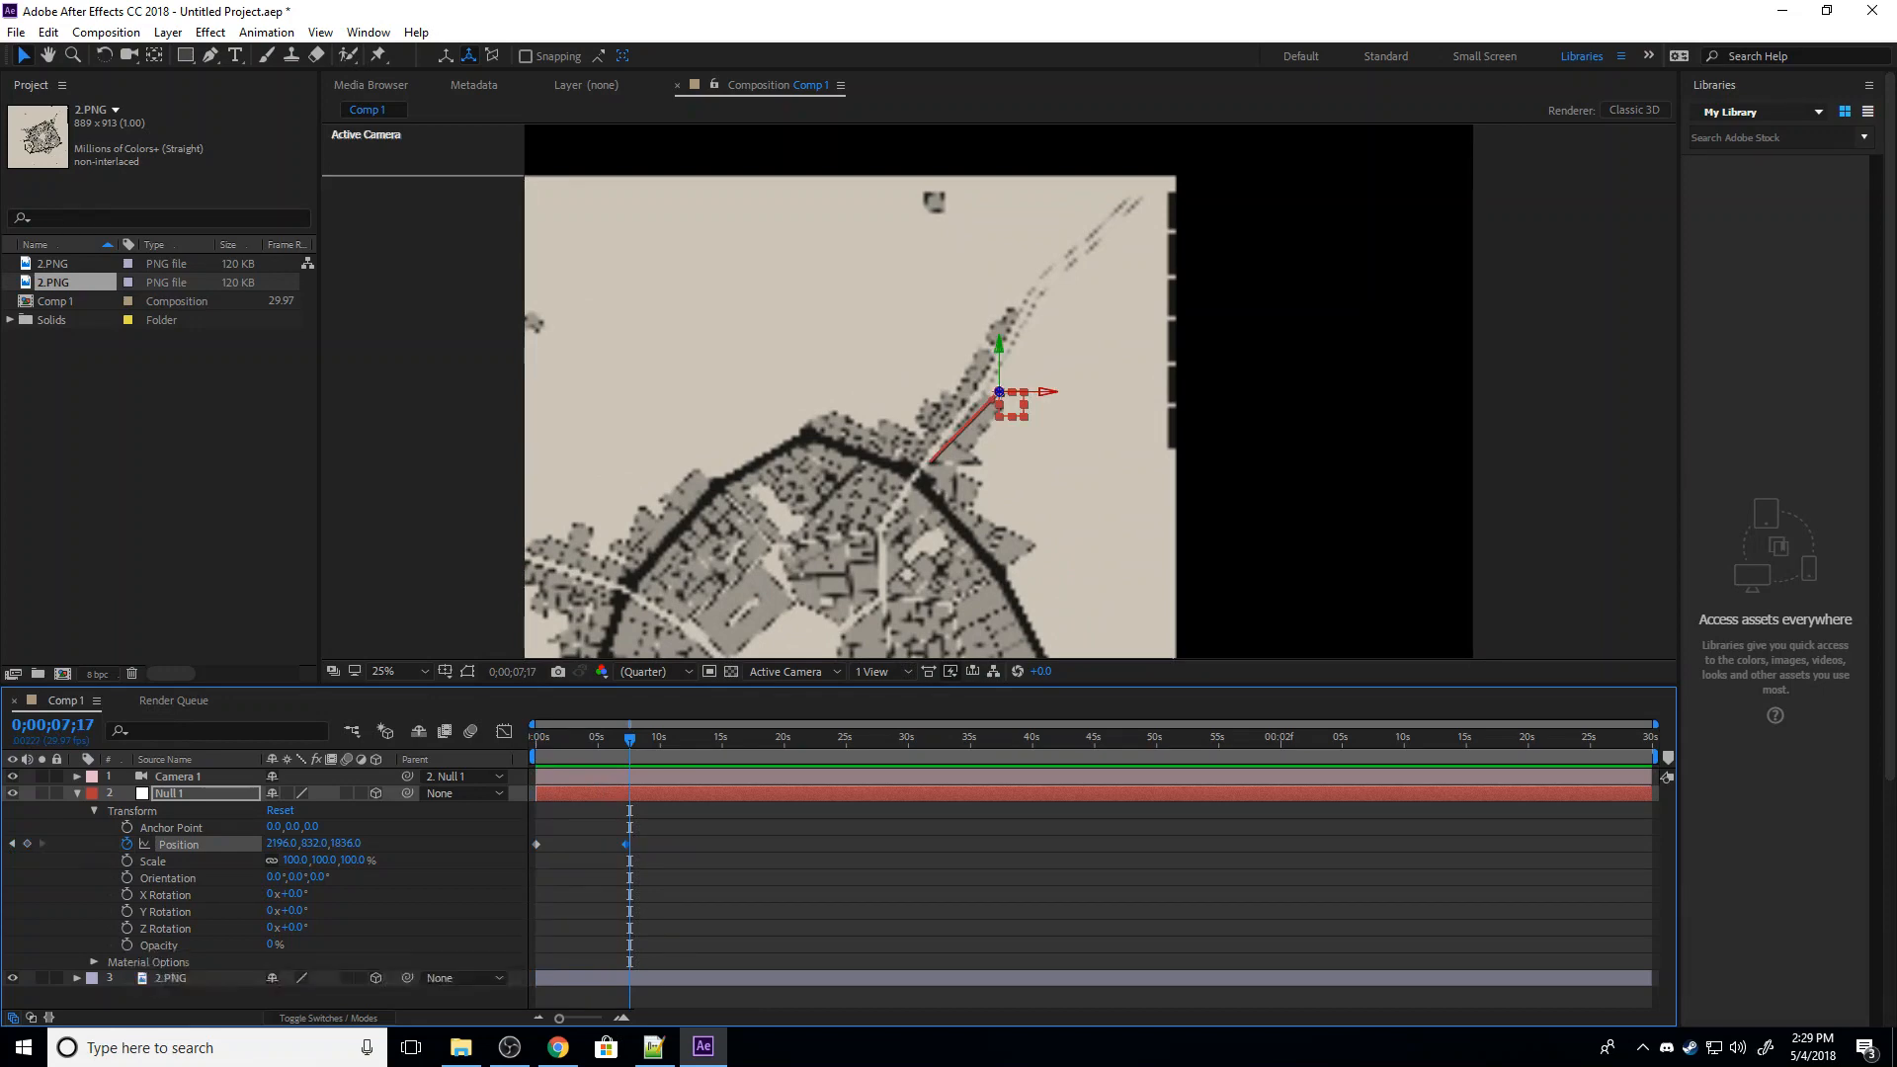
Animate the null's Z Rotation from 0° at about 2.5 seconds to 160° at 0;00;07;17.
click(126, 928)
drag(294, 928, 359, 928)
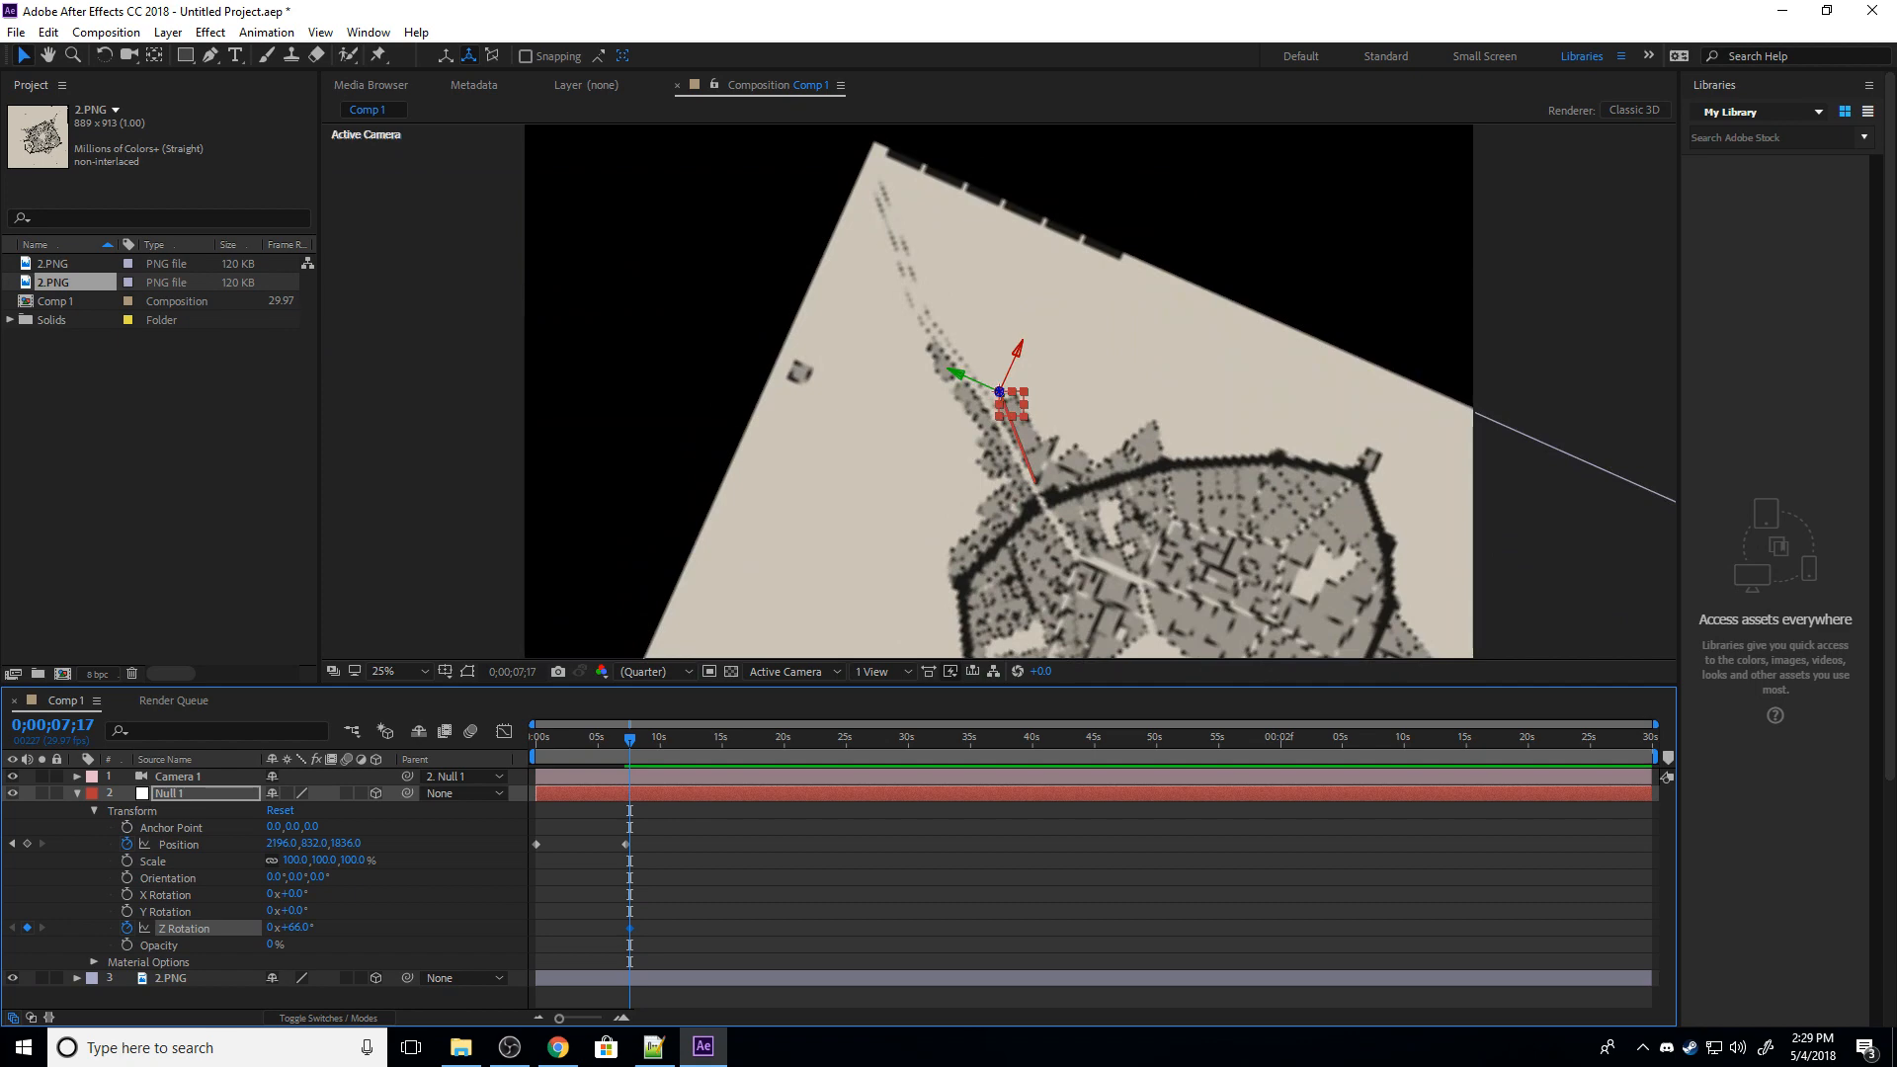
key(ctrl+z)
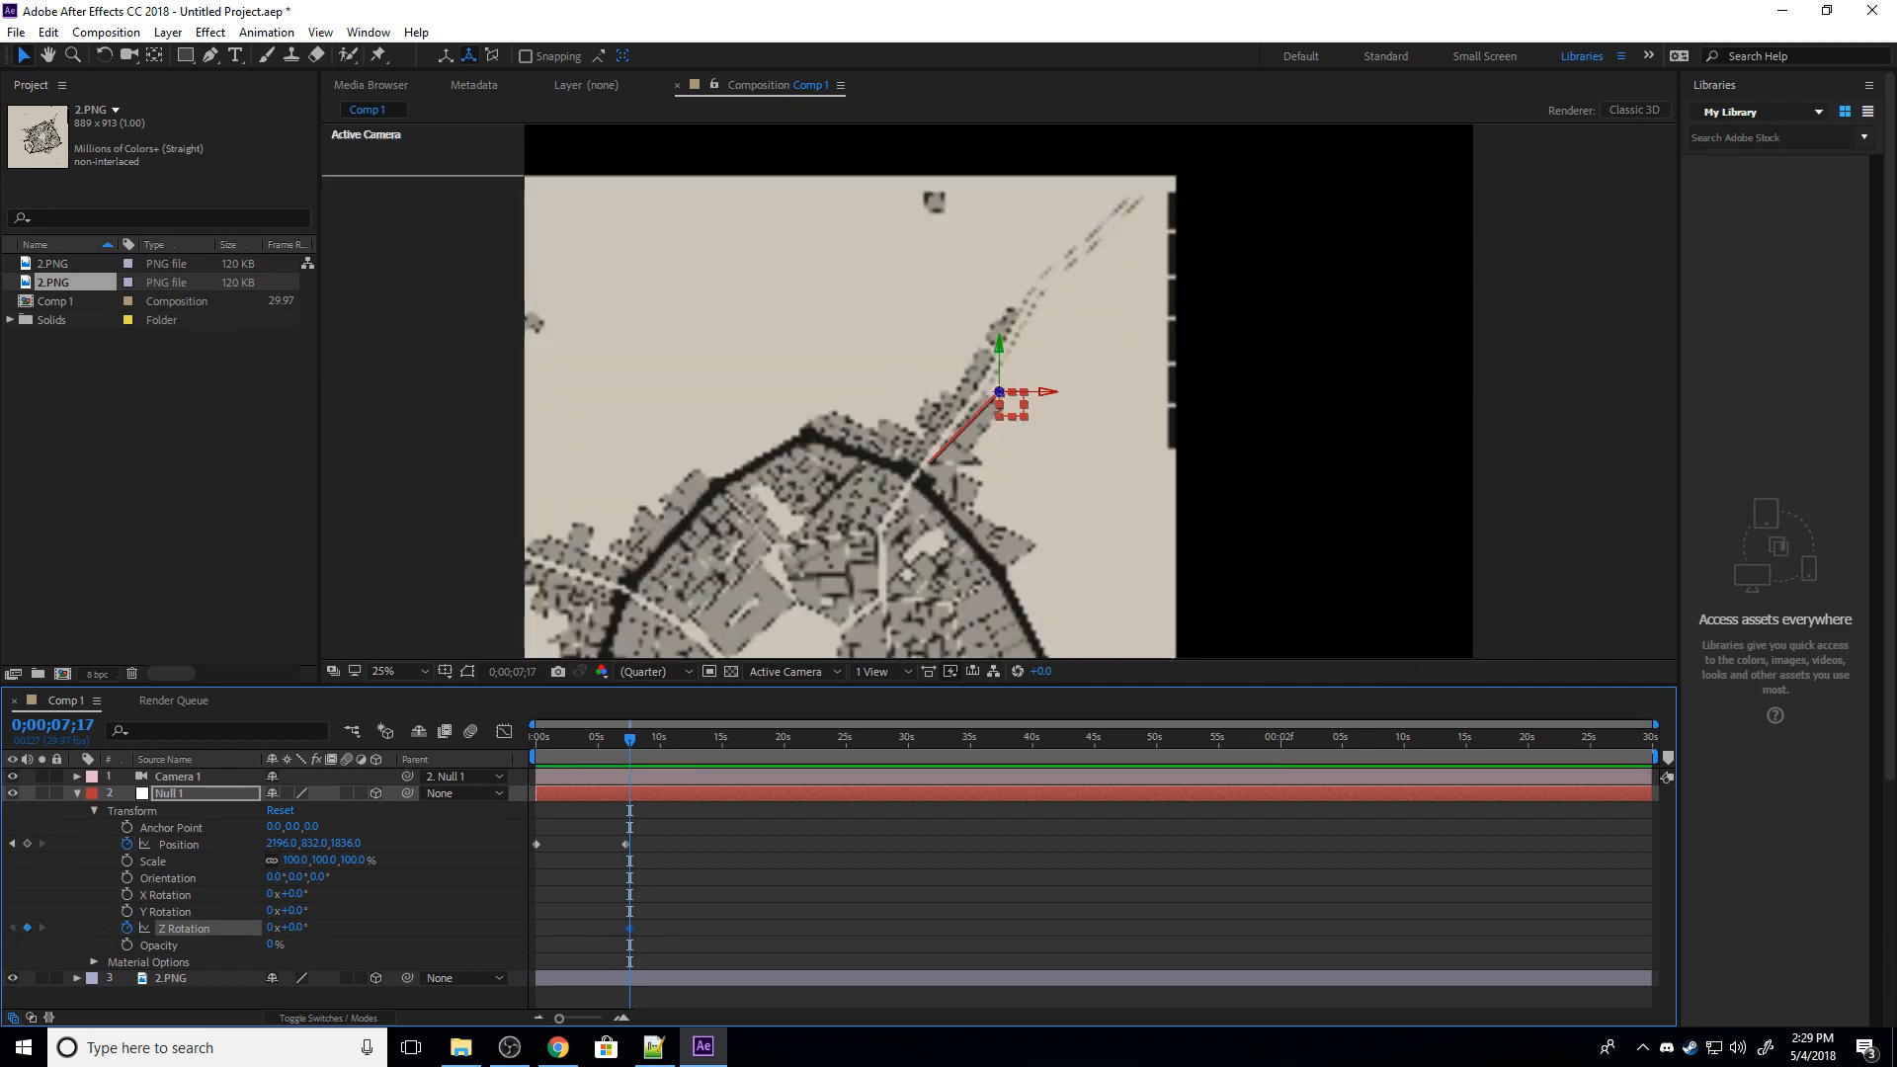
drag(626, 928, 566, 929)
mouse_move(629, 739)
mouse_down()
mouse_move(567, 739)
mouse_move(629, 739)
mouse_up()
drag(293, 928, 453, 928)
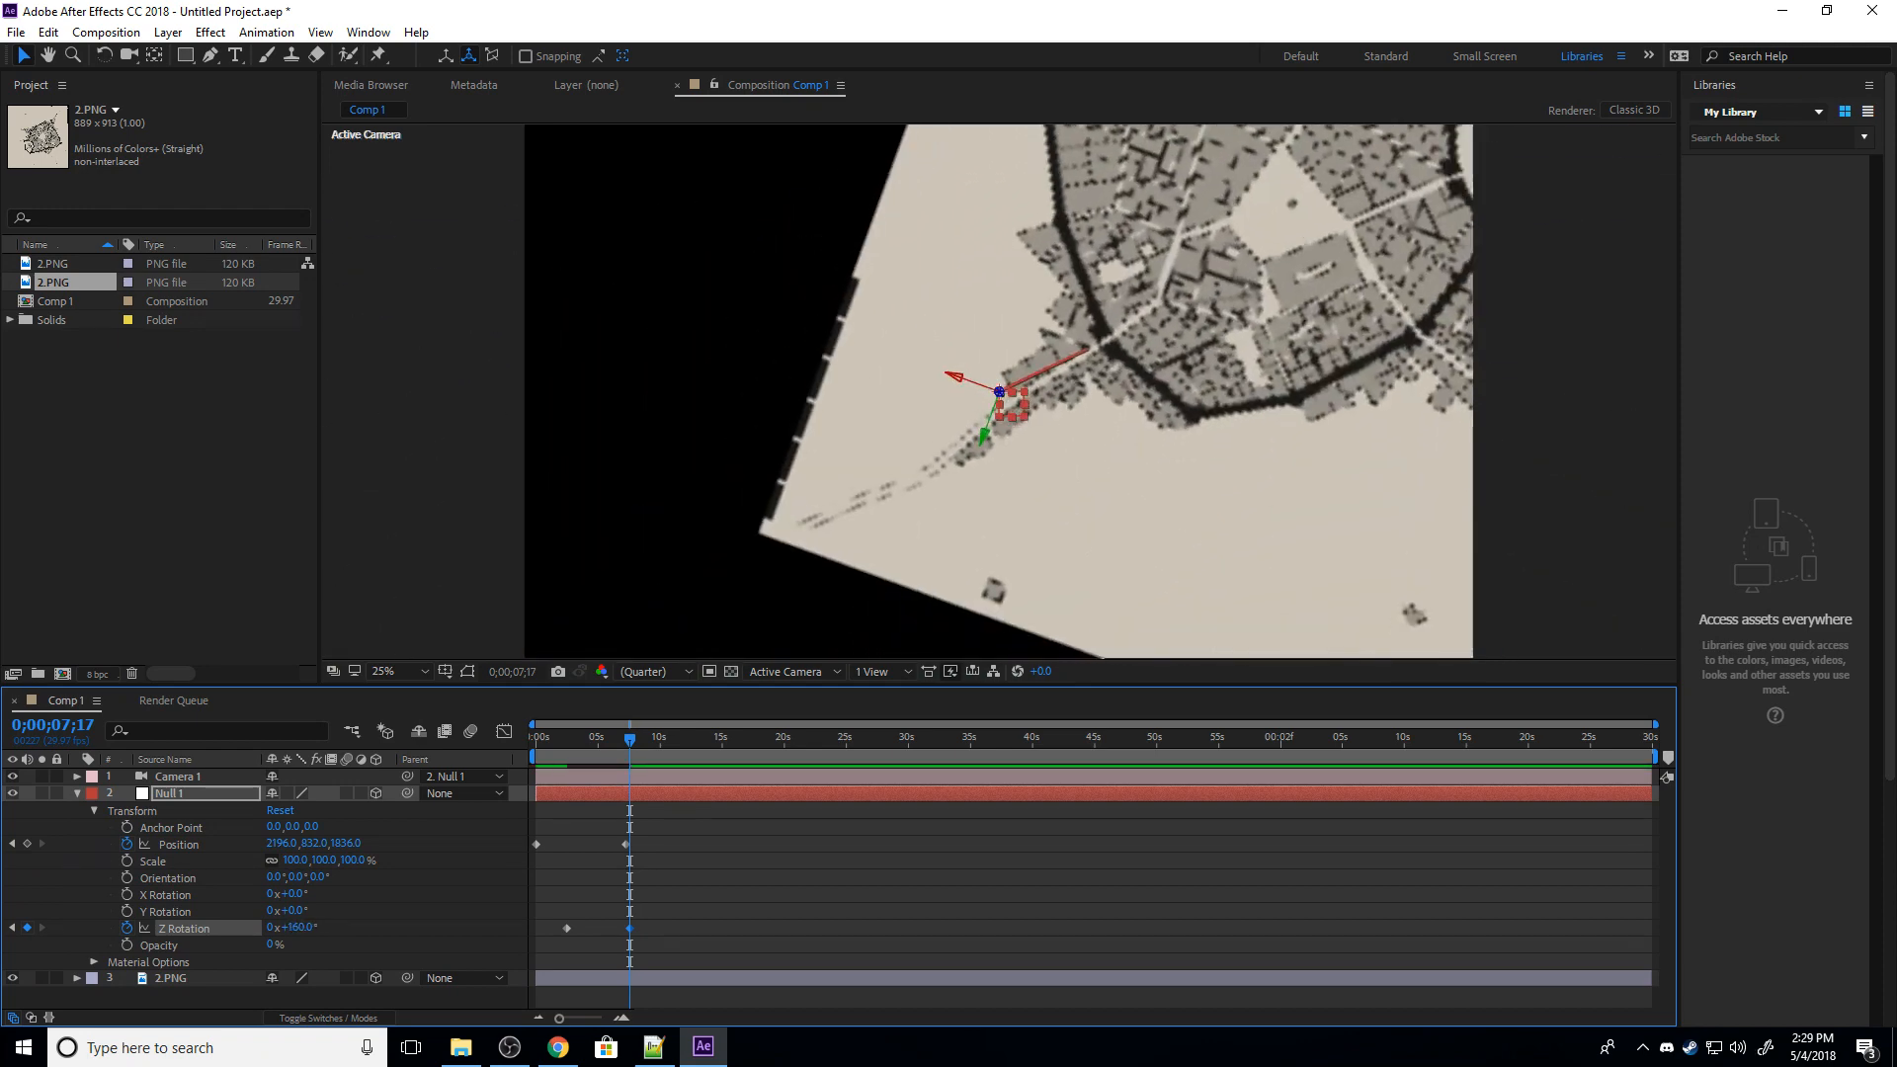
Play the combined position and rotation animation from the beginning.
drag(629, 739, 586, 739)
key(Home)
key(space)
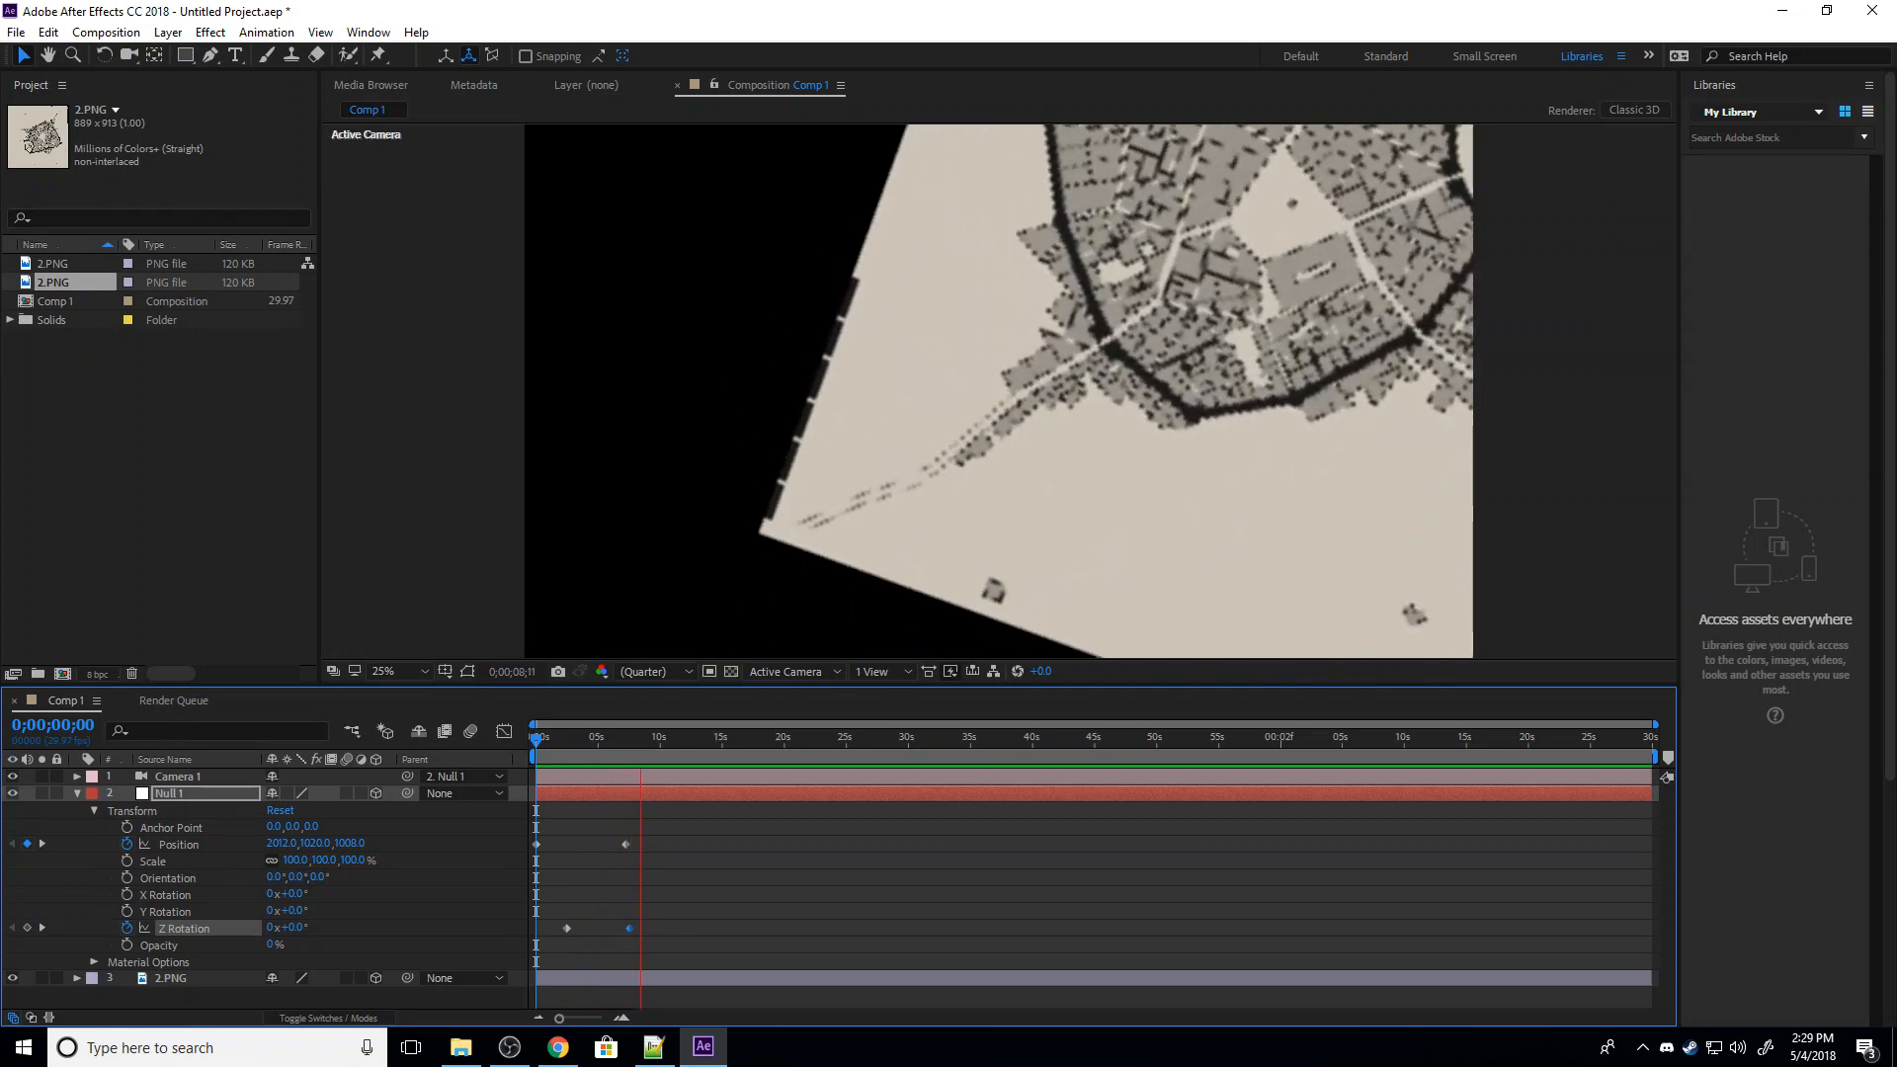
key(space)
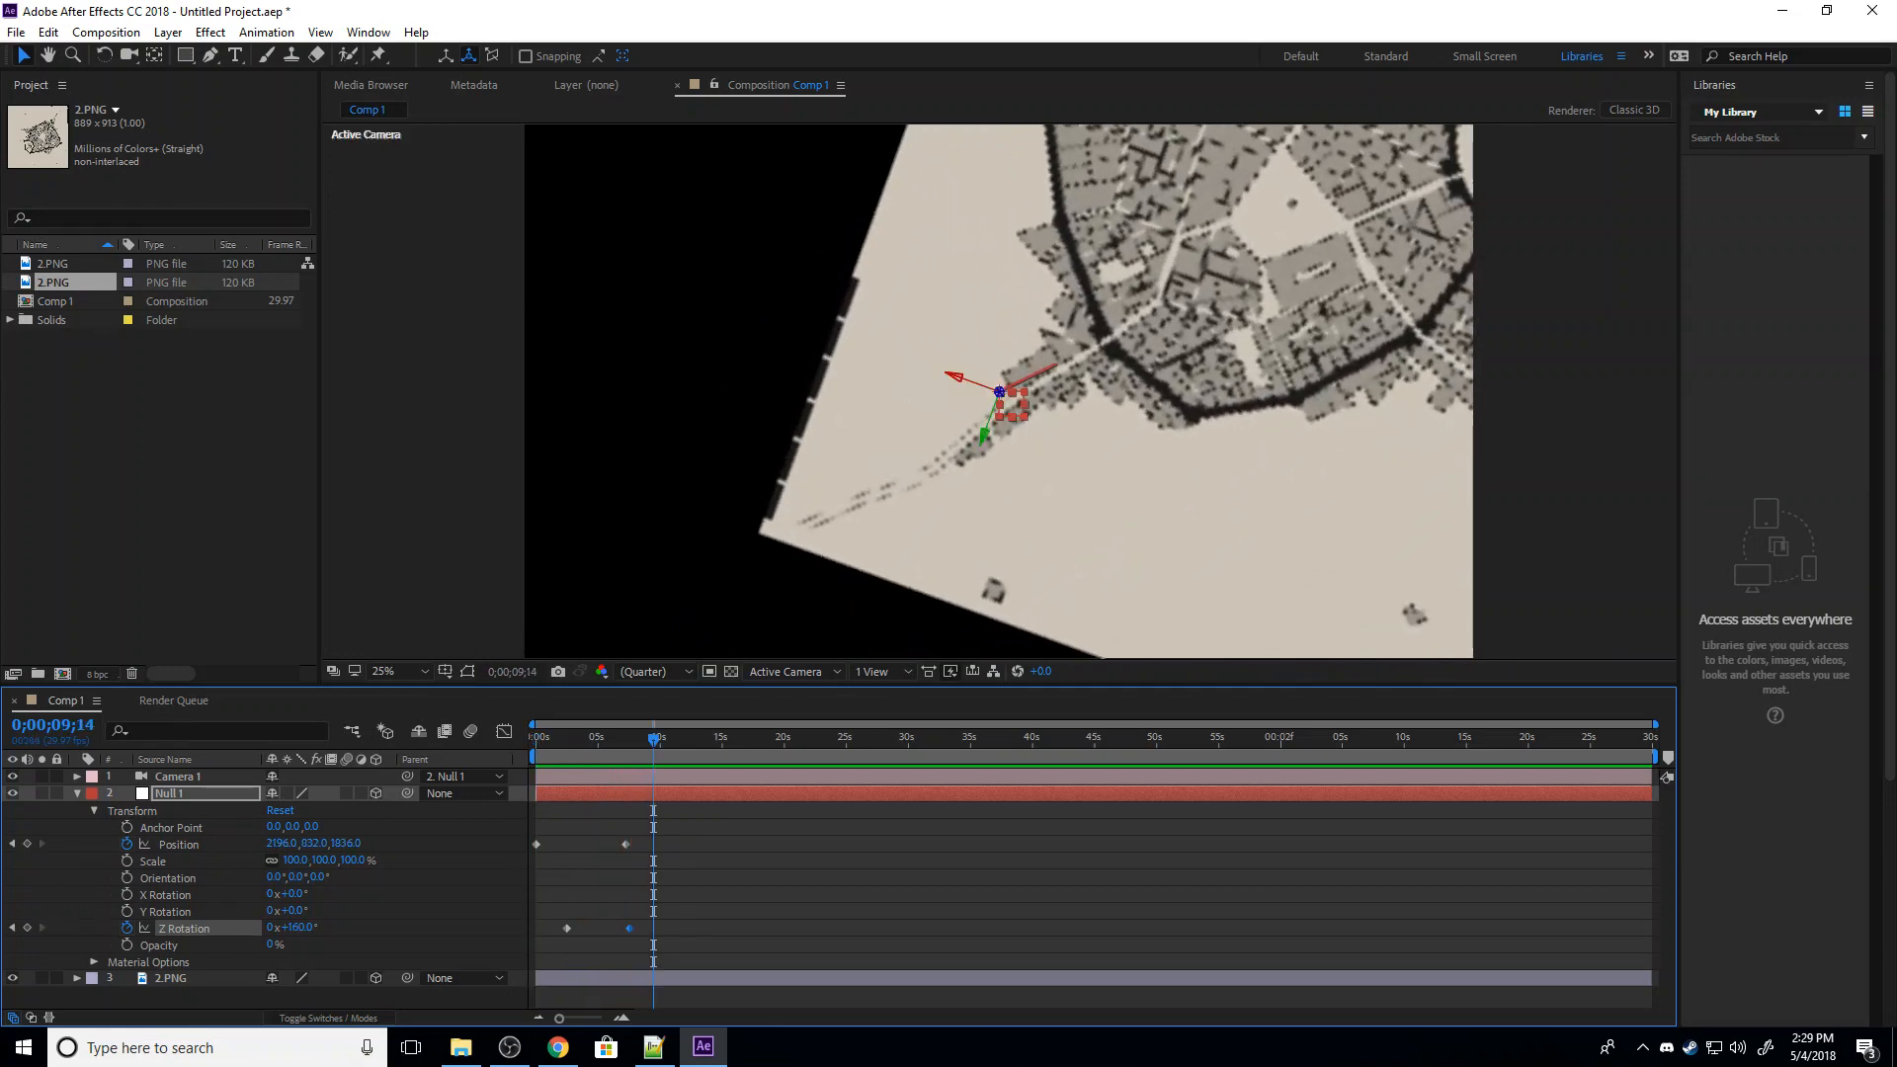
Shift the null's first Position keyframe from the start to about 1 second.
key(Home)
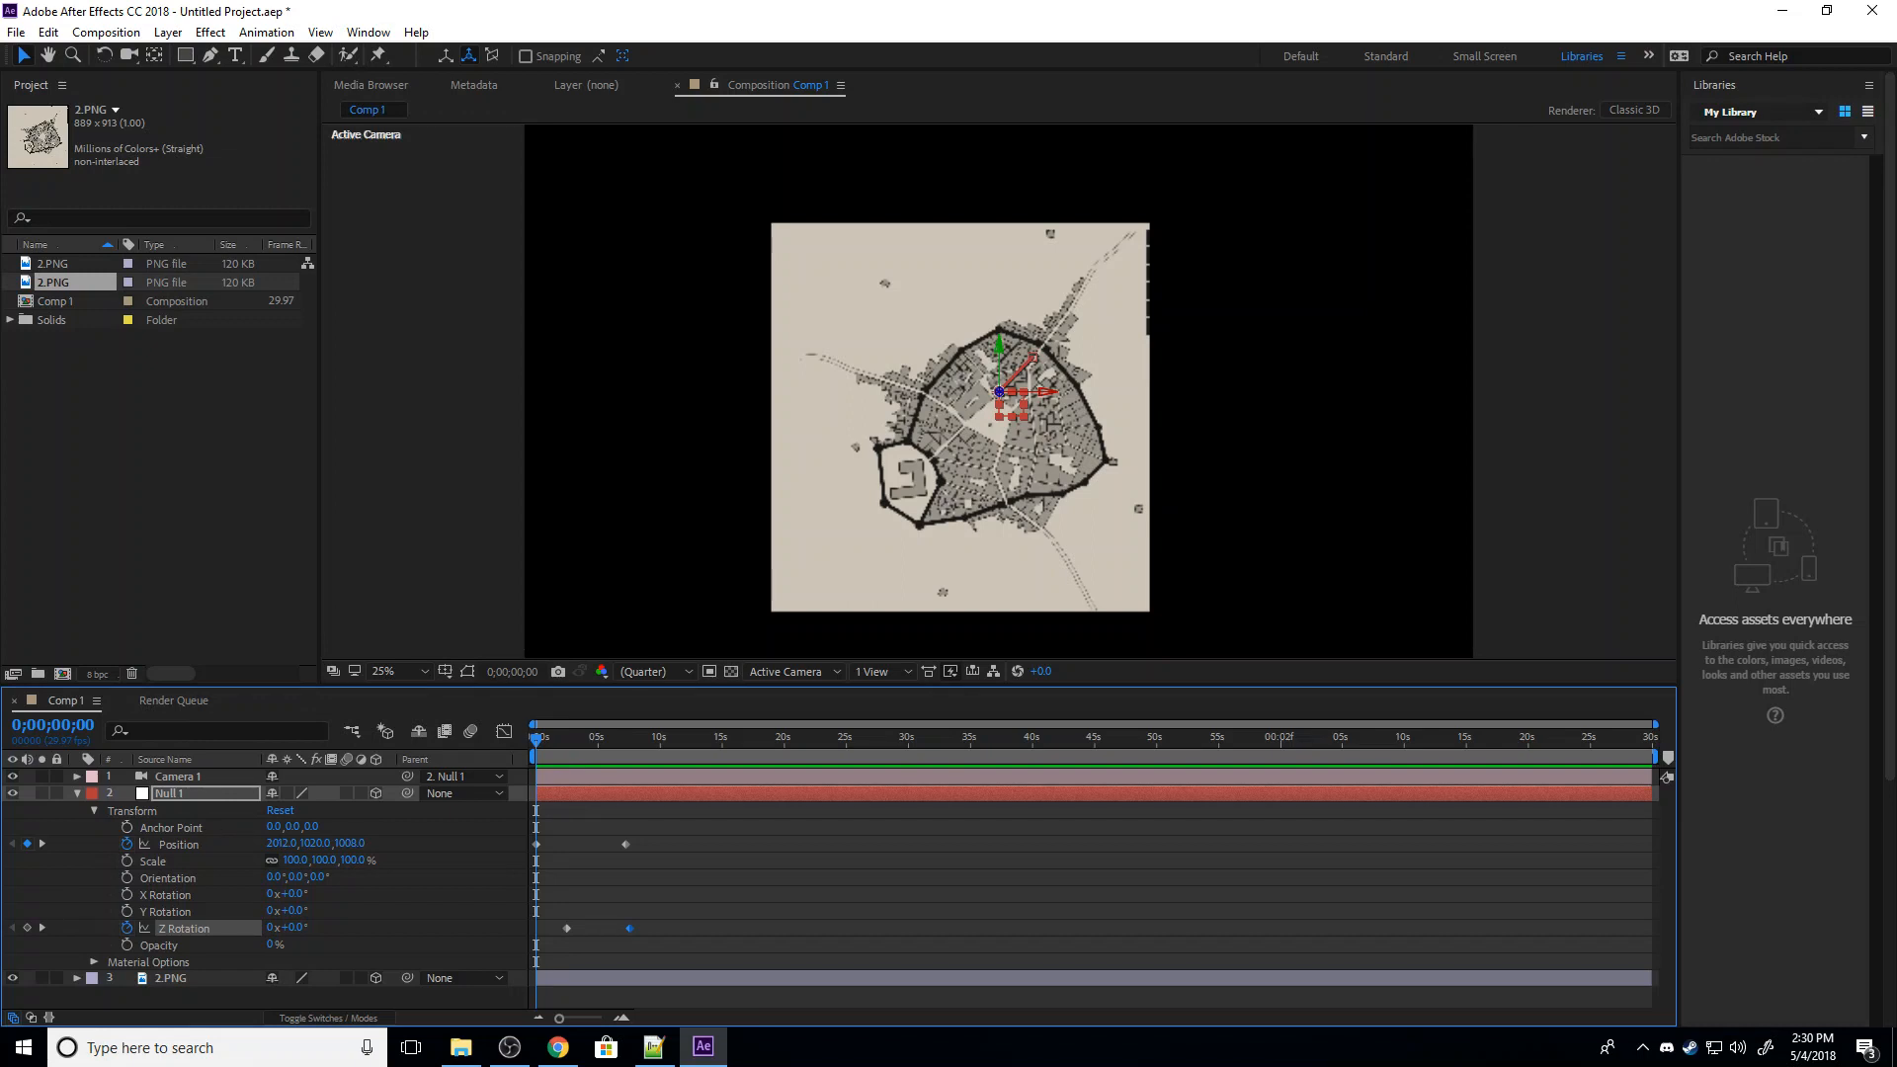
drag(536, 845, 551, 845)
click(585, 871)
Apply Easy Ease to both of the null's Position keyframes.
click(552, 845)
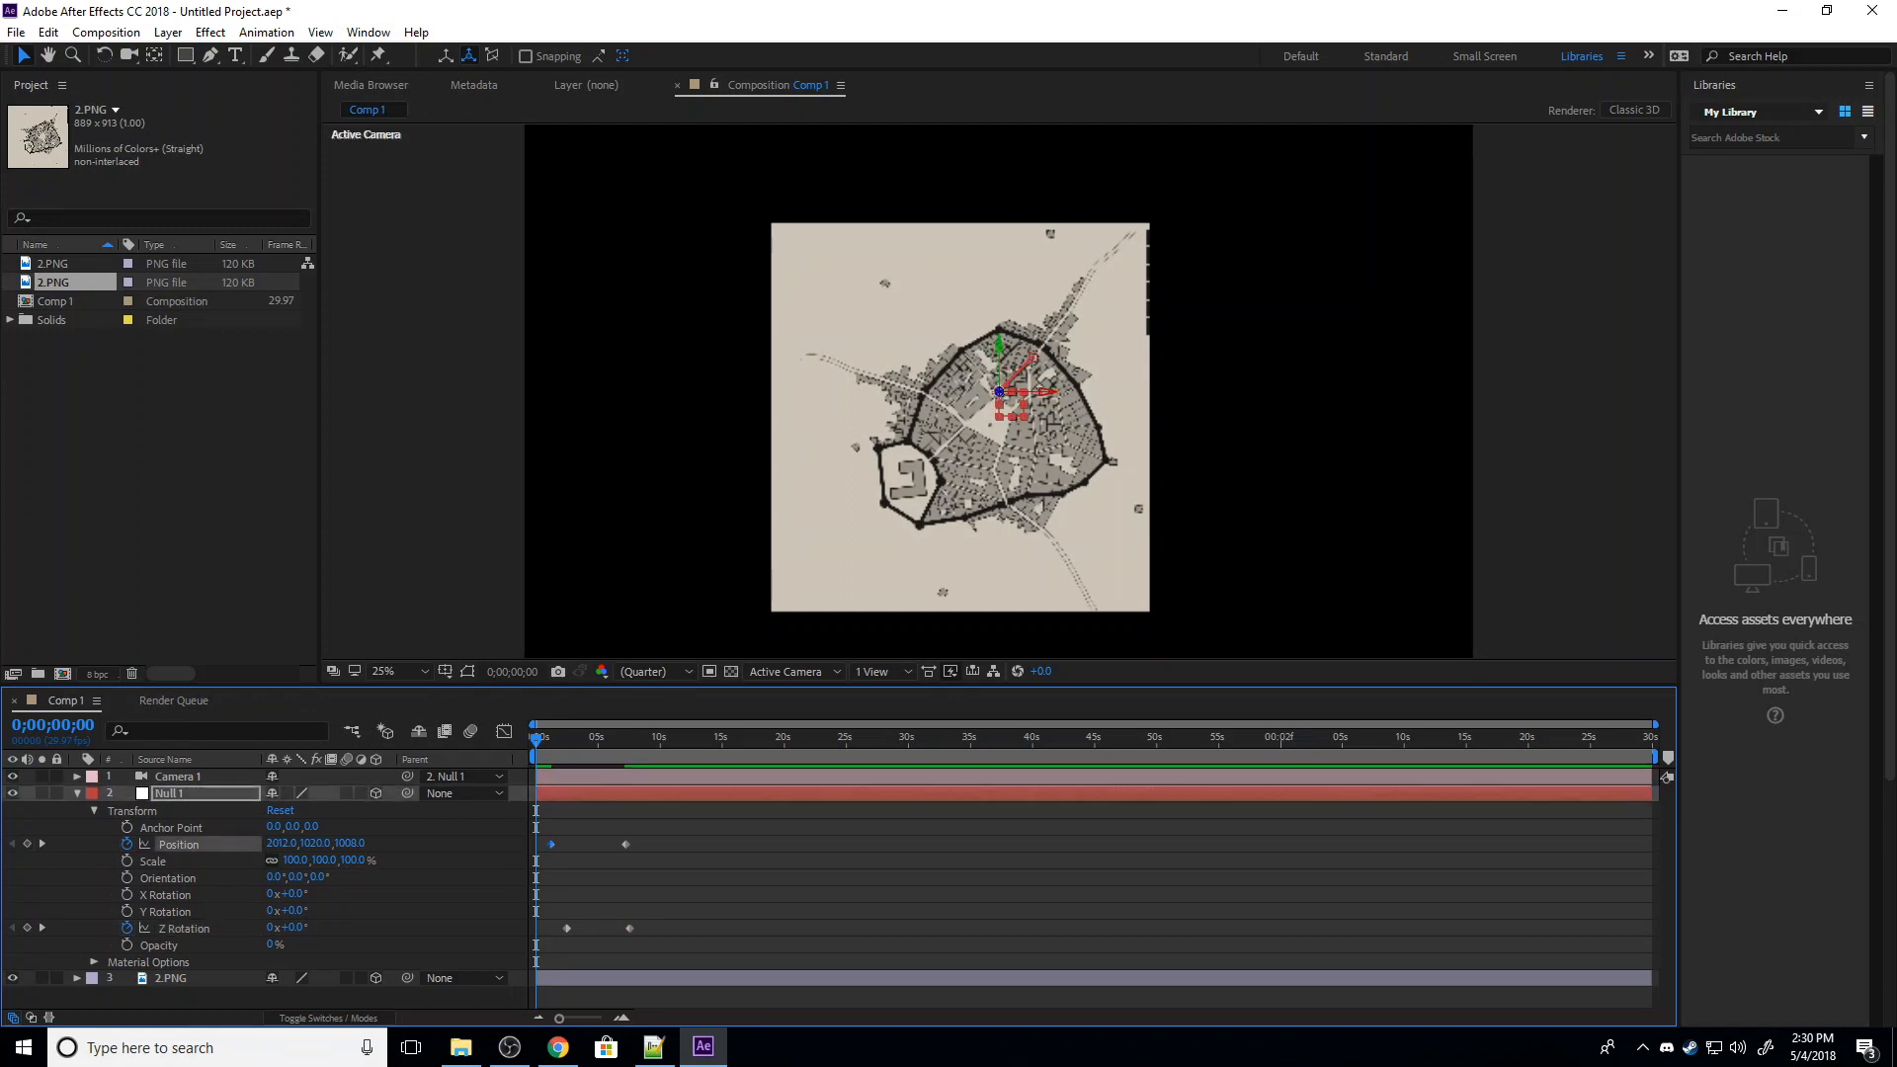
right_click(626, 844)
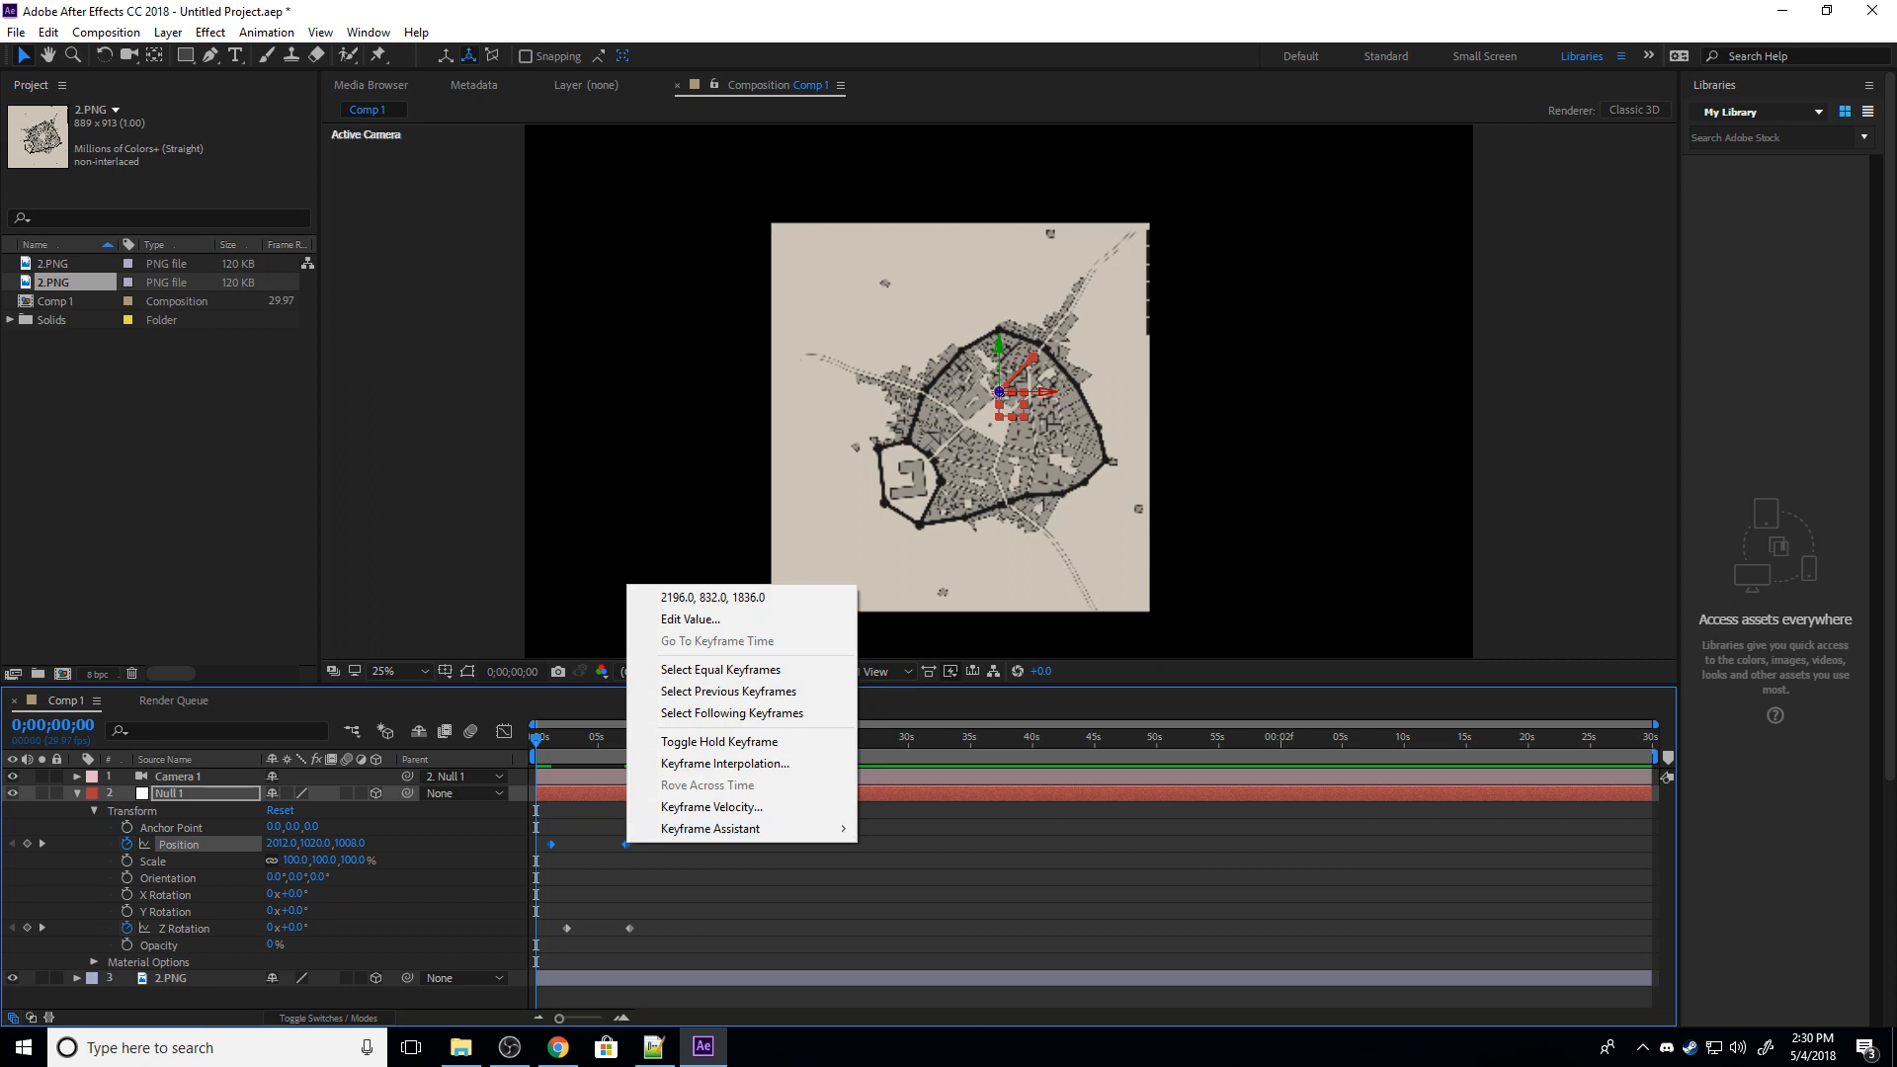
mouse_move(711, 828)
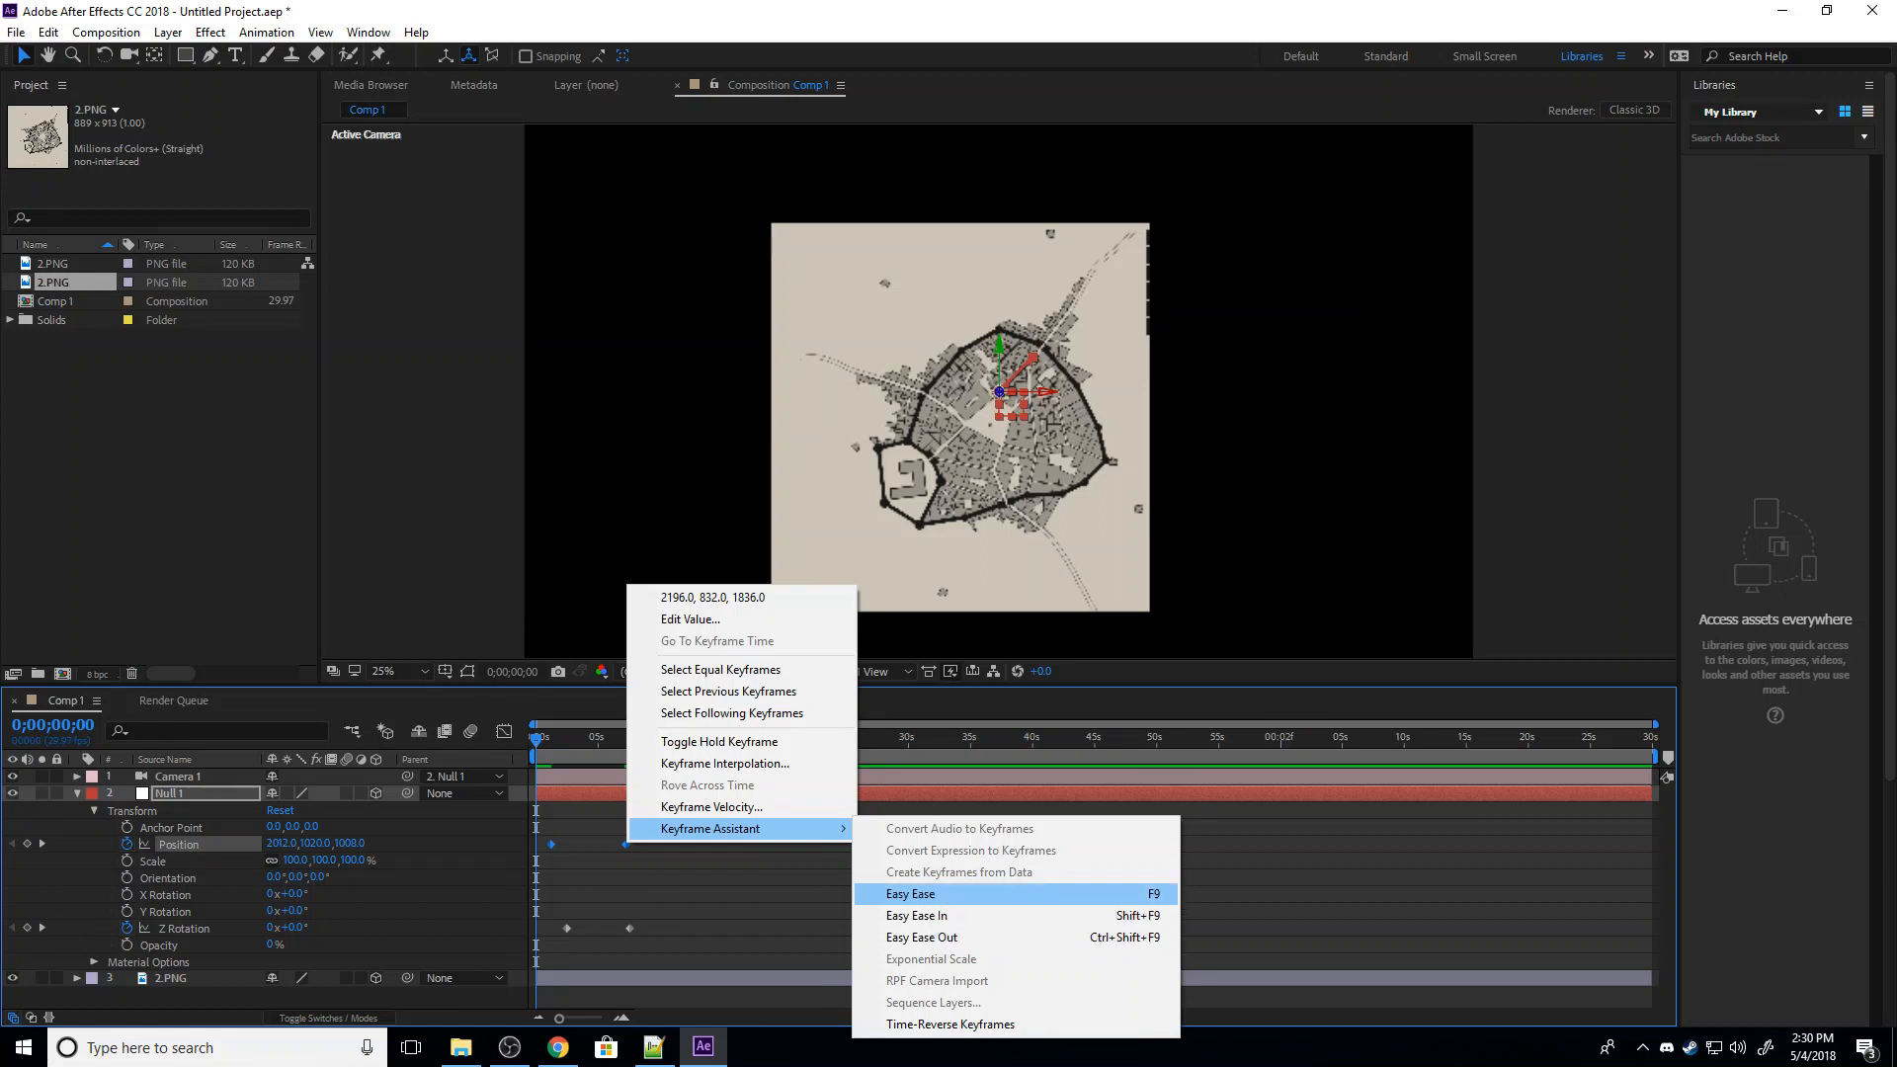
click(910, 893)
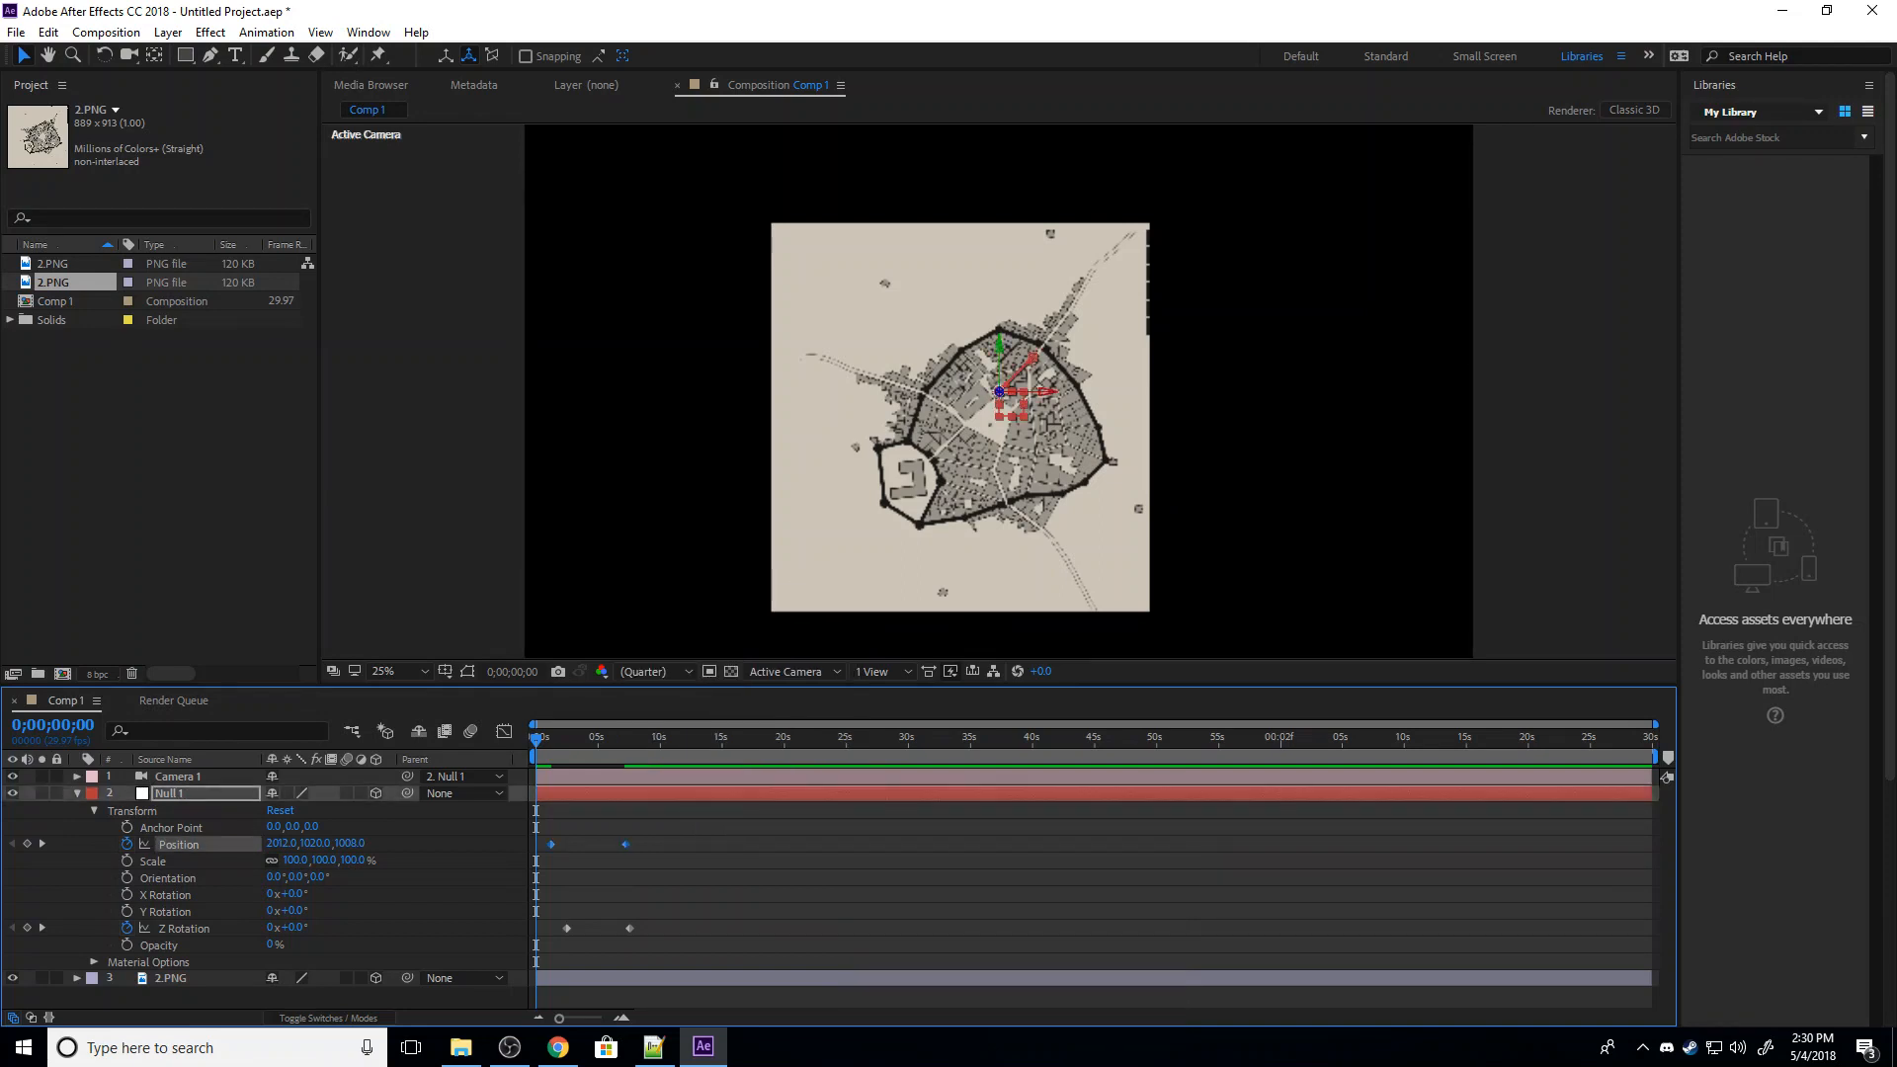
right_click(625, 844)
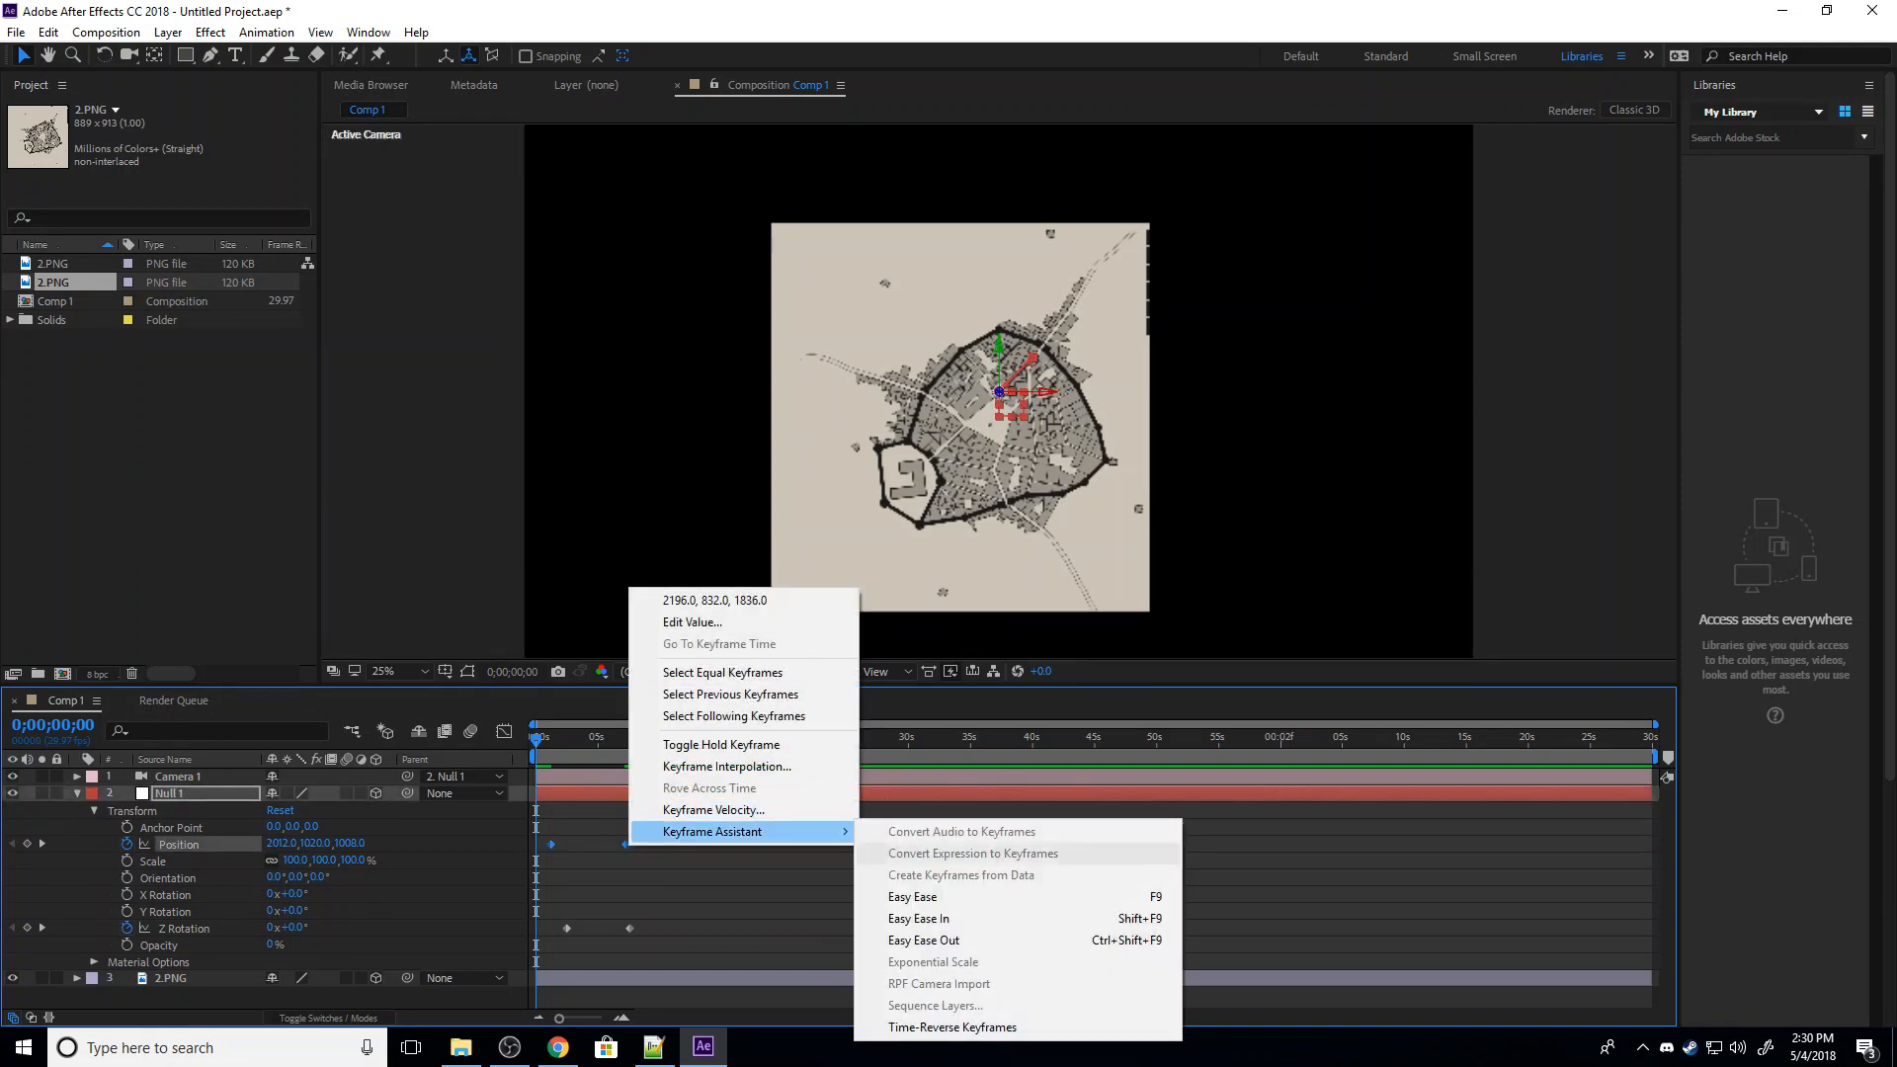
click(912, 896)
Remove all Z Rotation keyframes from the null by turning off that property's animation.
key(space)
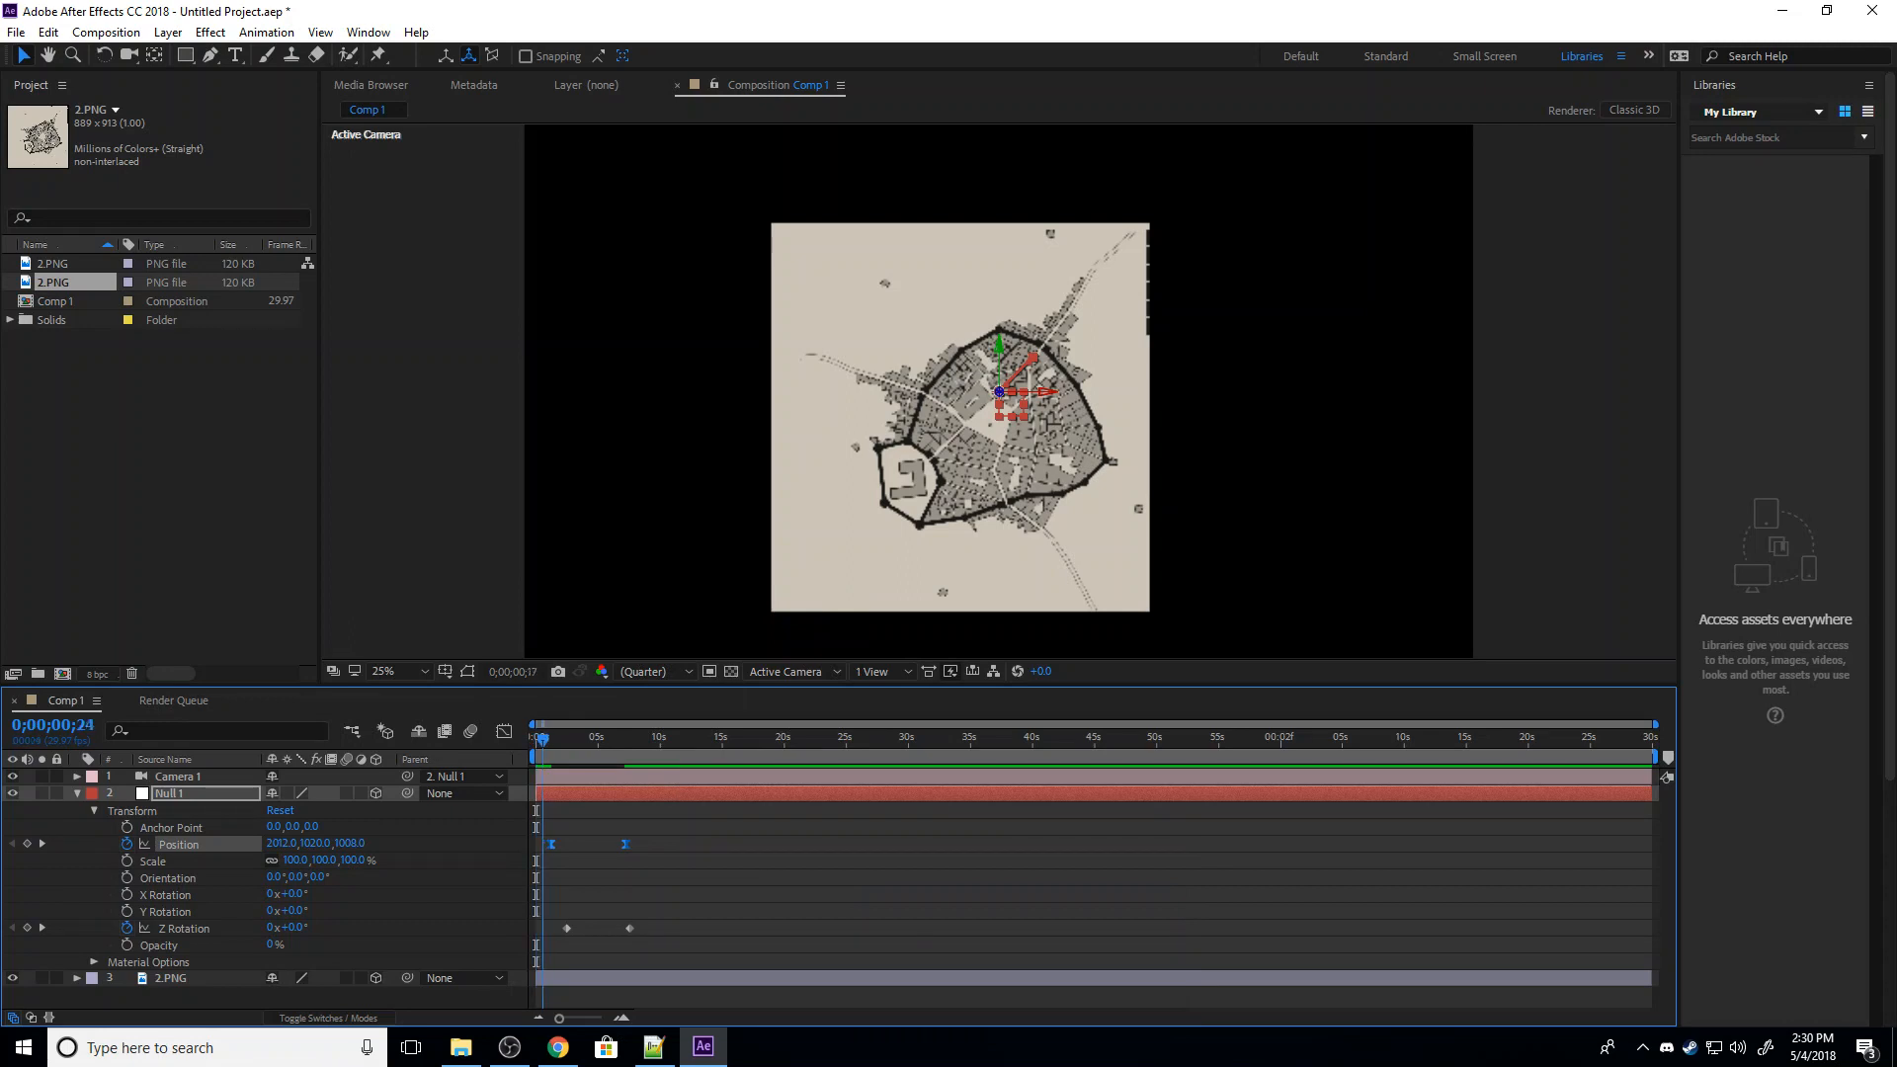
drag(596, 739, 552, 739)
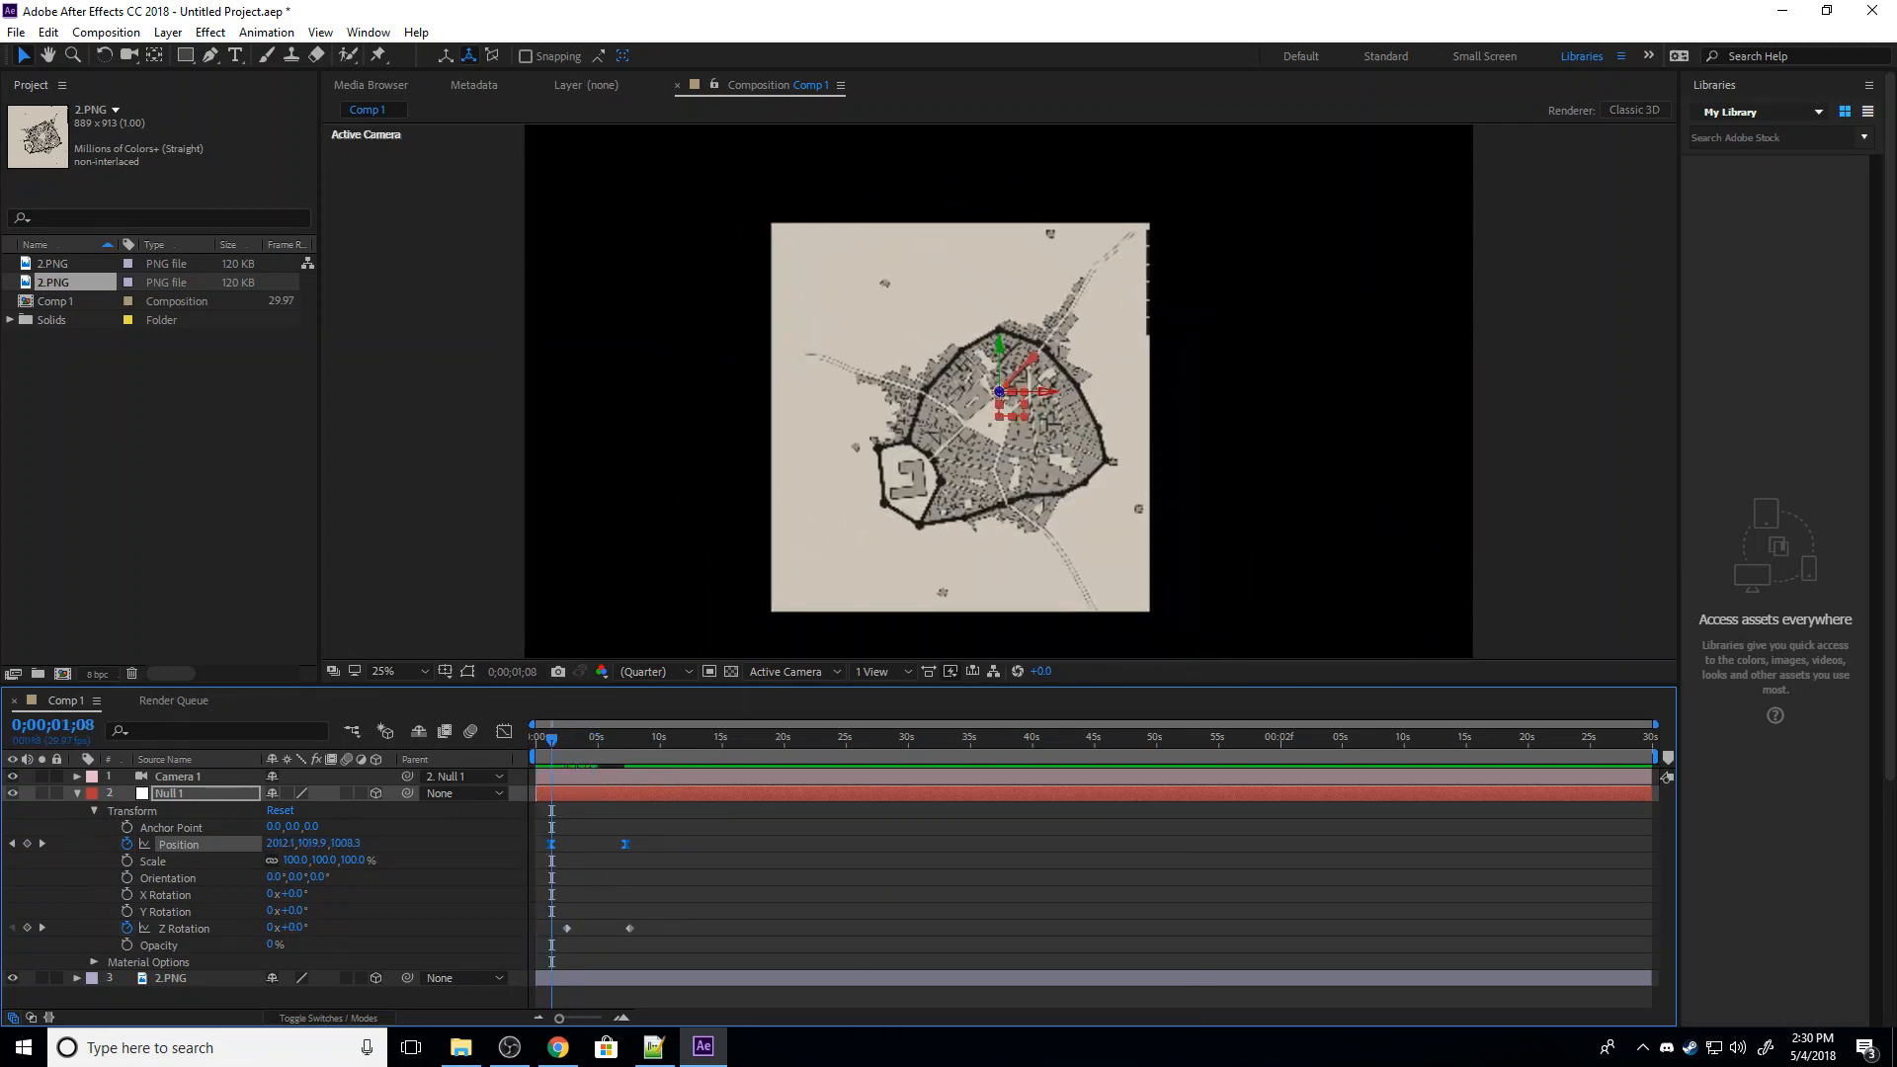
click(567, 929)
click(127, 928)
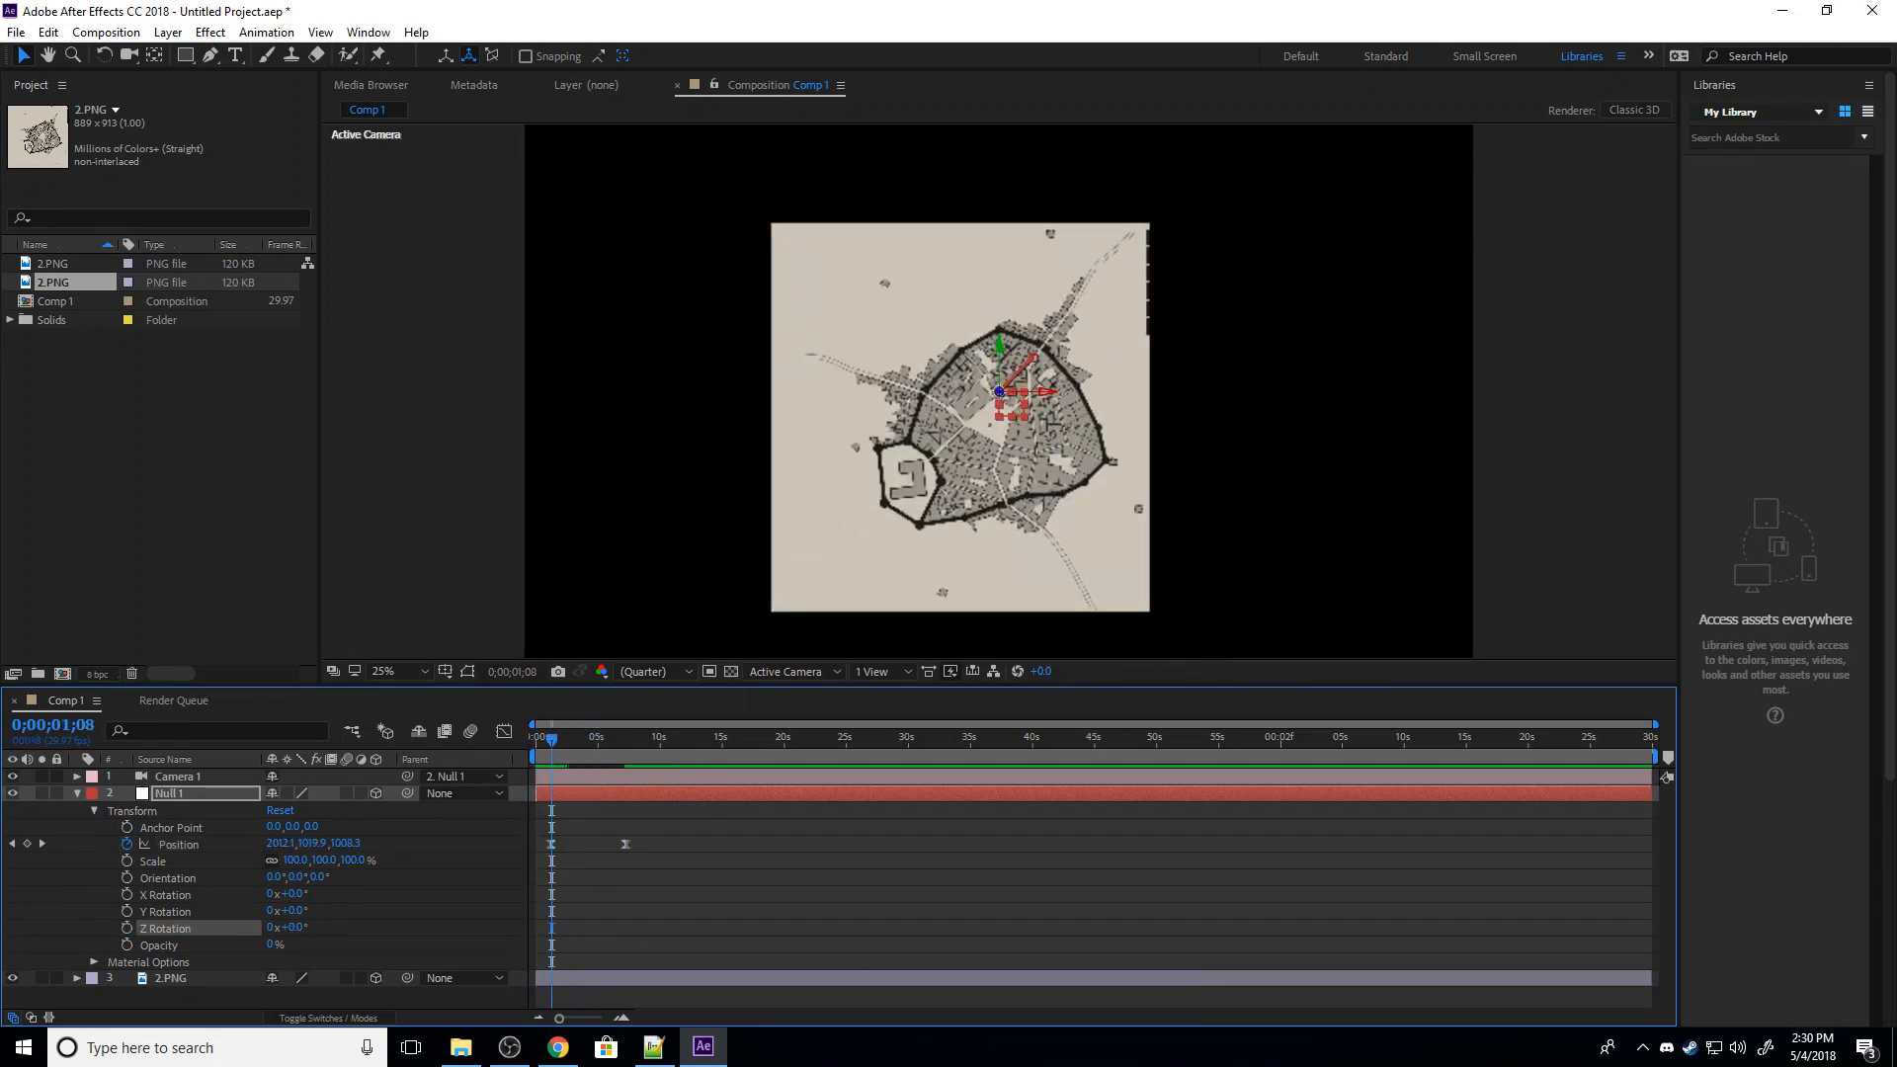
Preview the eased camera move from just before the first Position keyframe.
click(545, 739)
key(space)
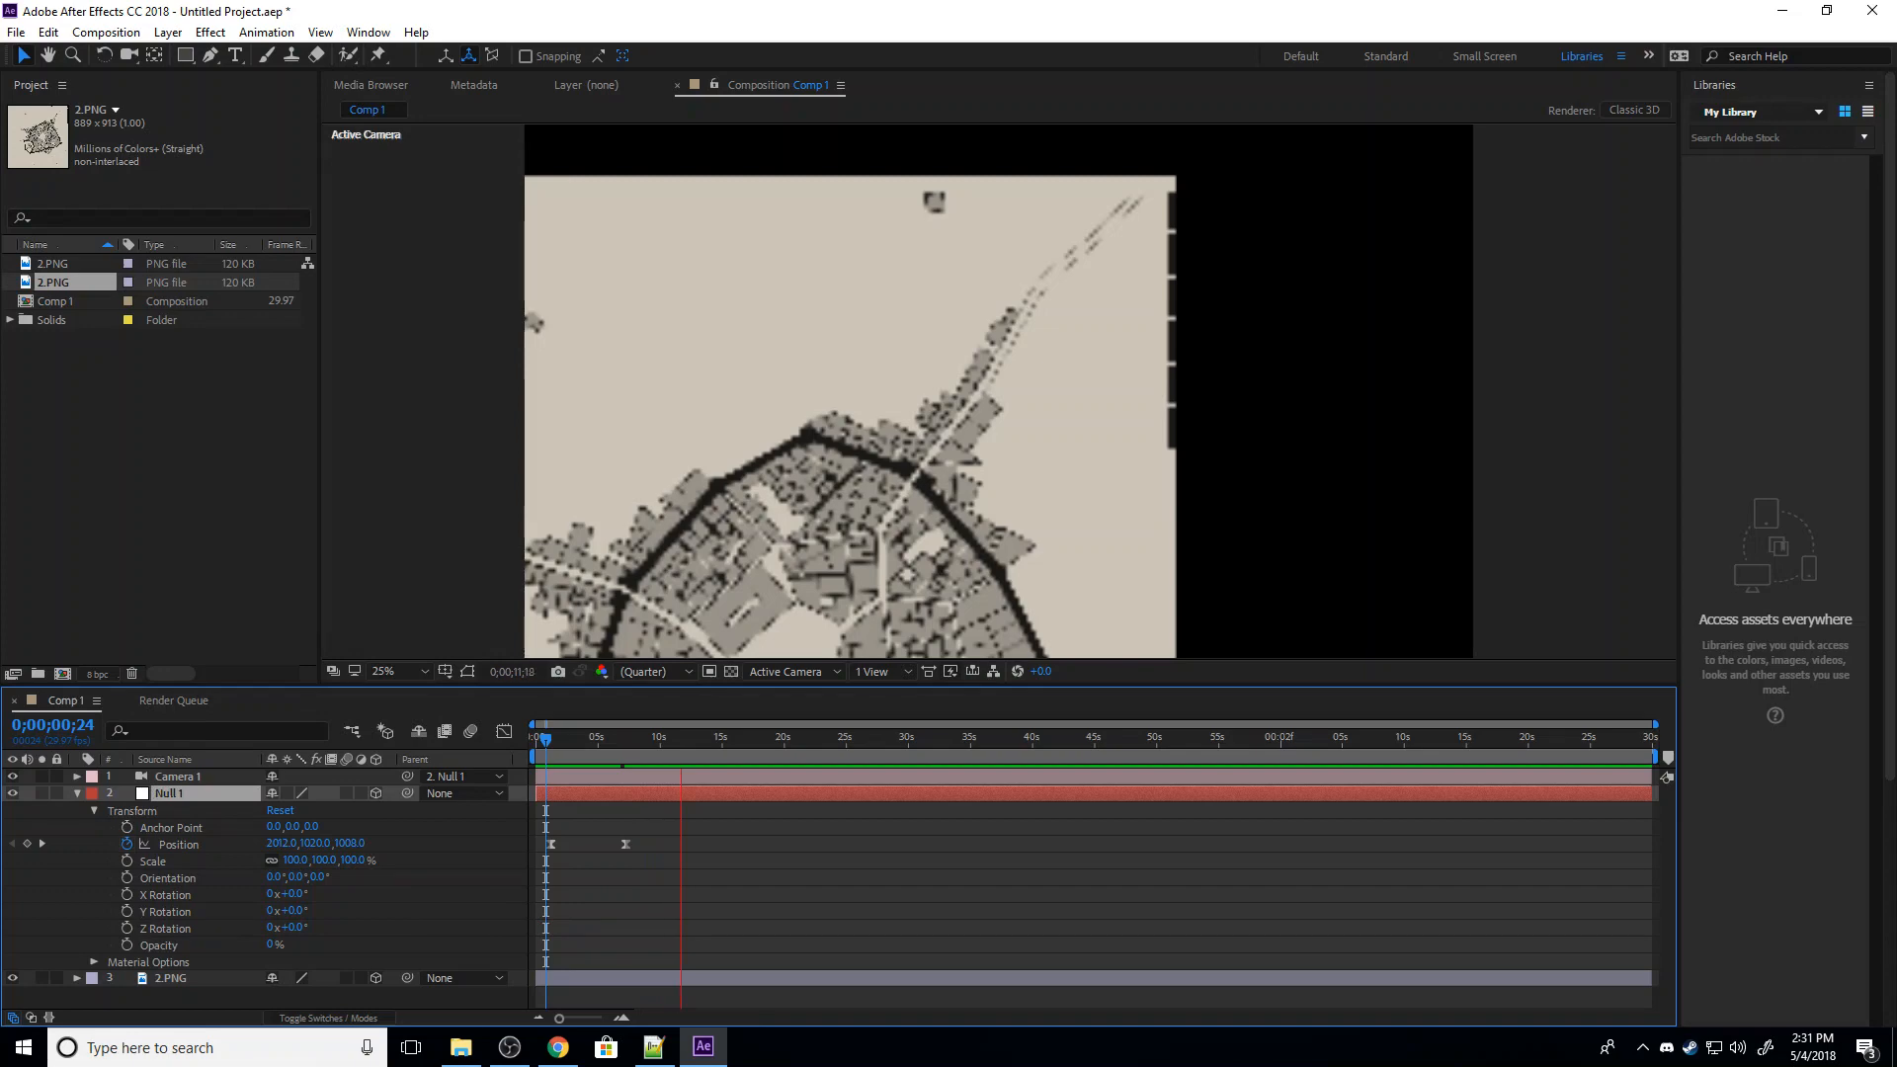
key(space)
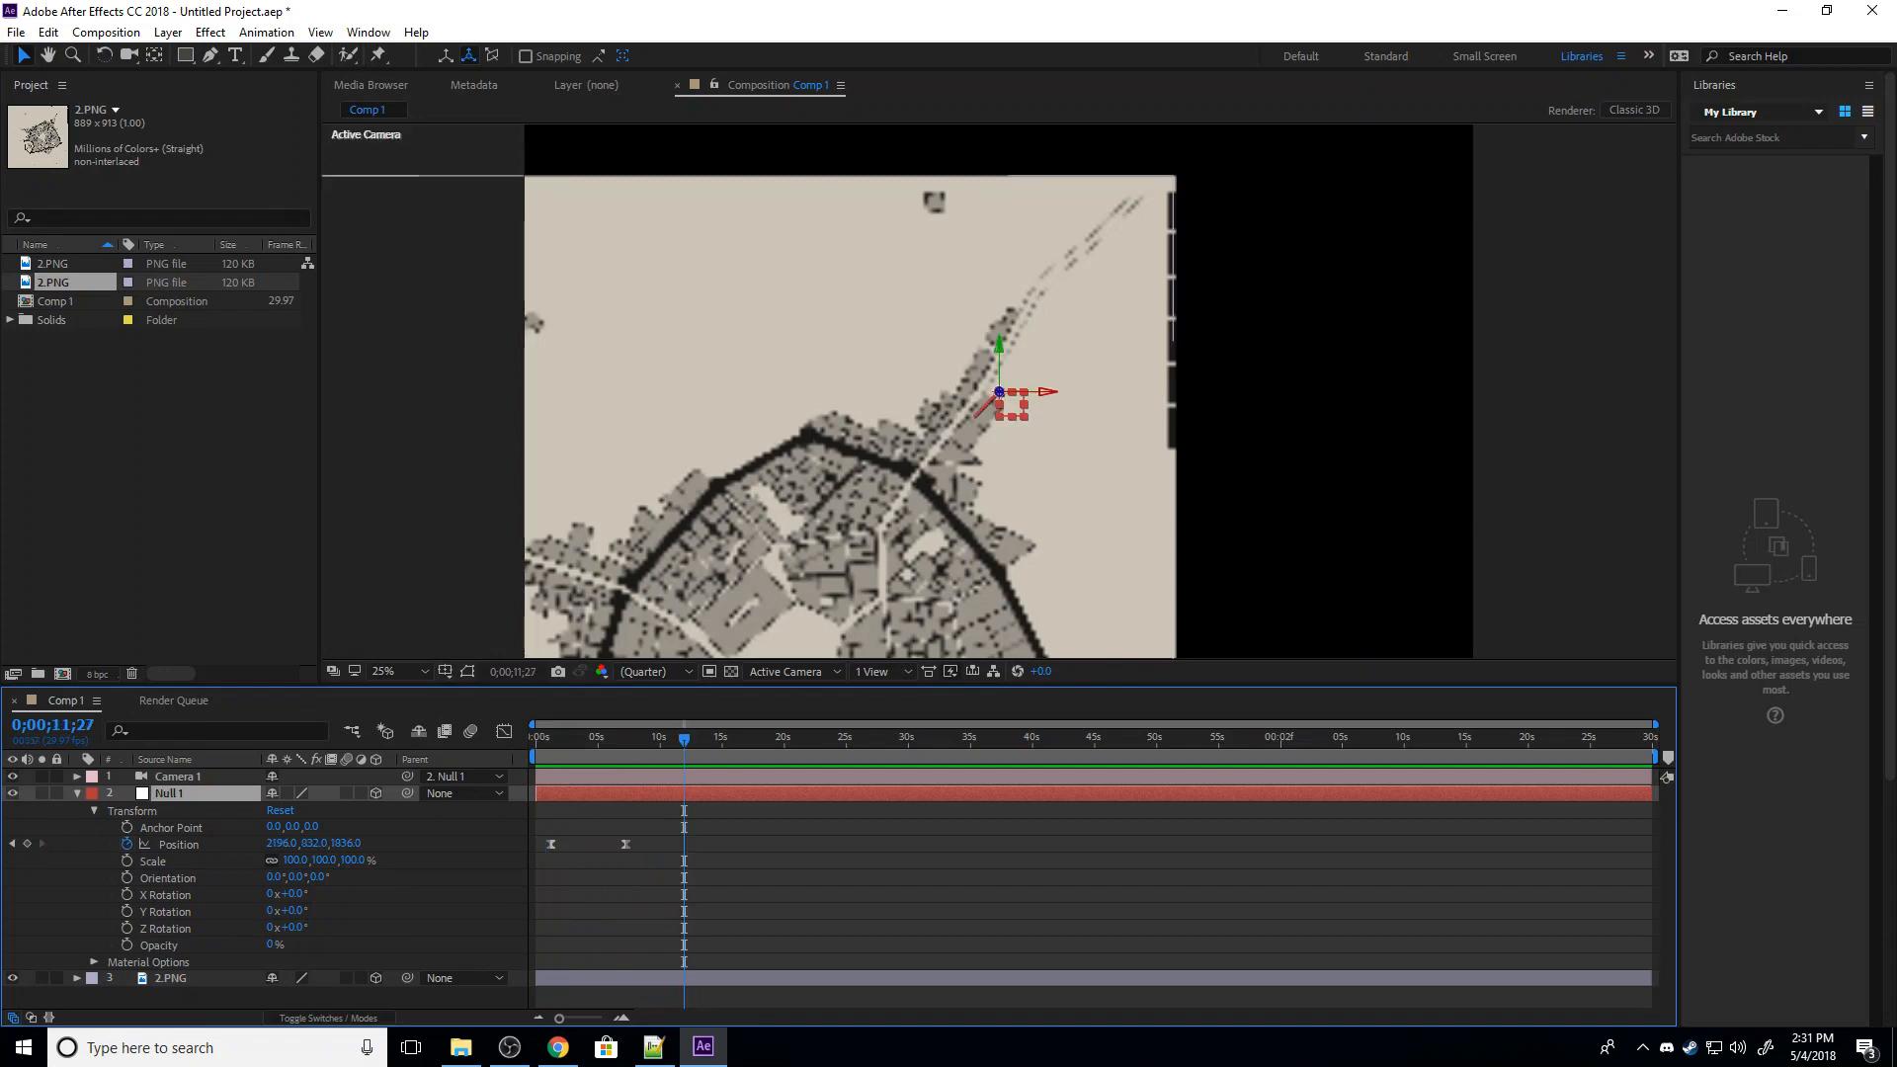